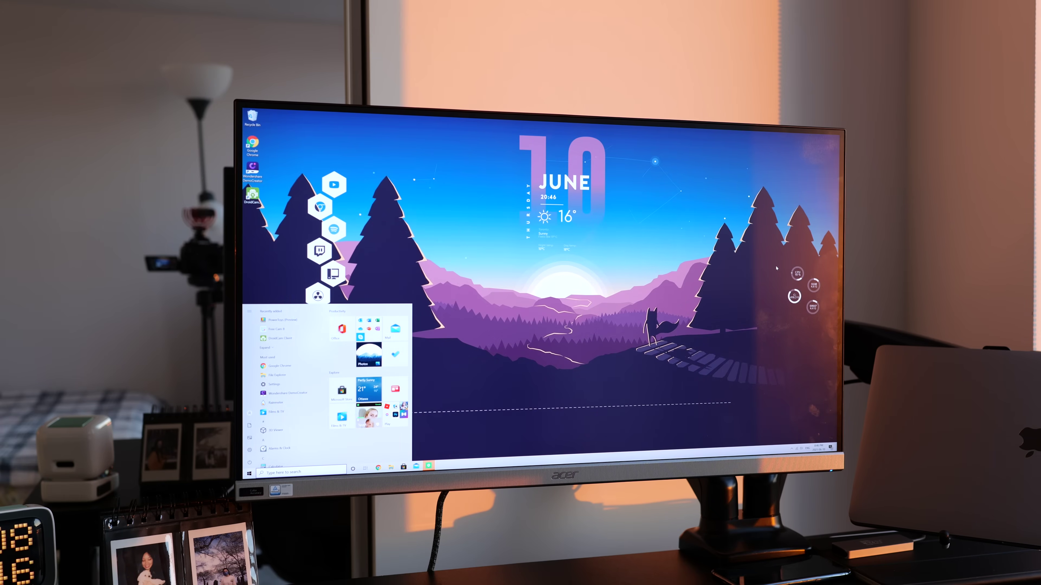
left_click(775, 268)
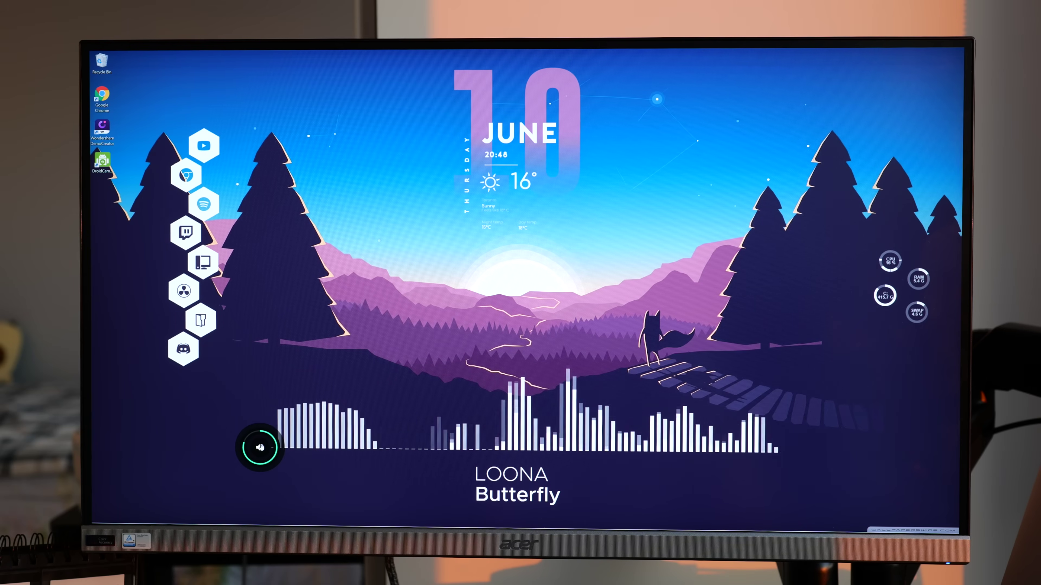
left_click(449, 507)
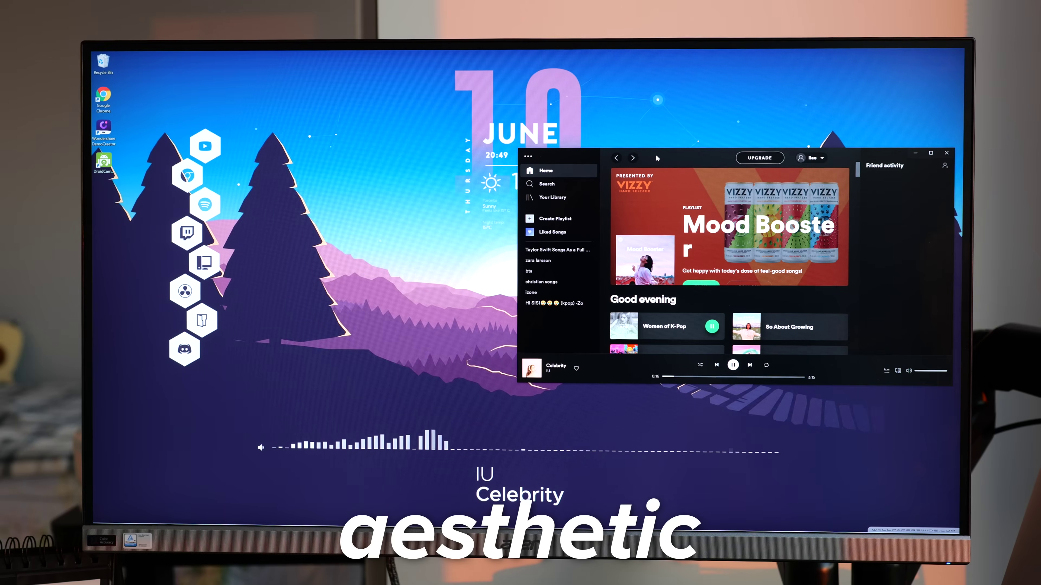
left_click_drag(679, 148, 711, 82)
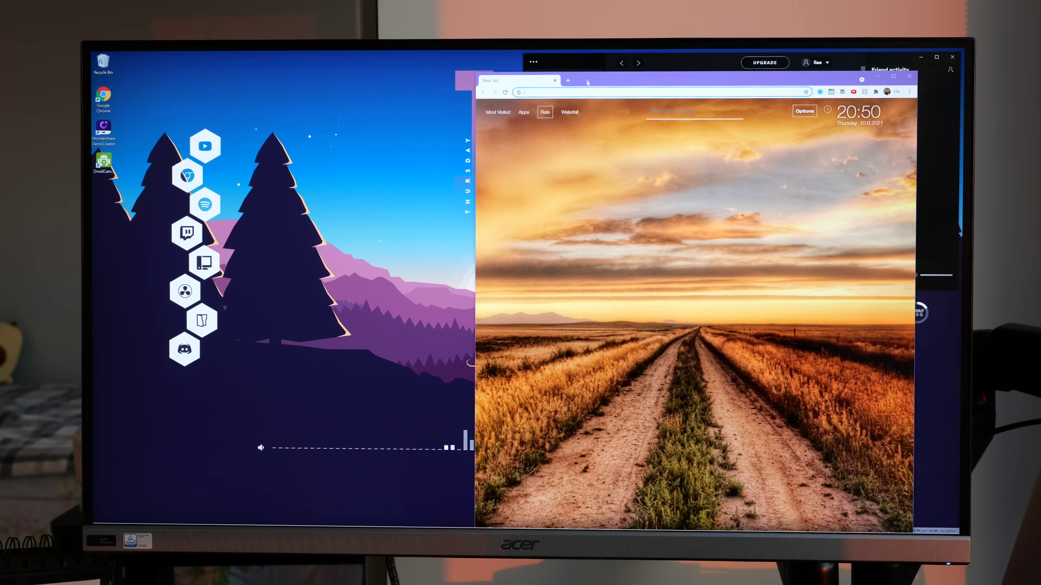
left_click_drag(585, 71, 267, 69)
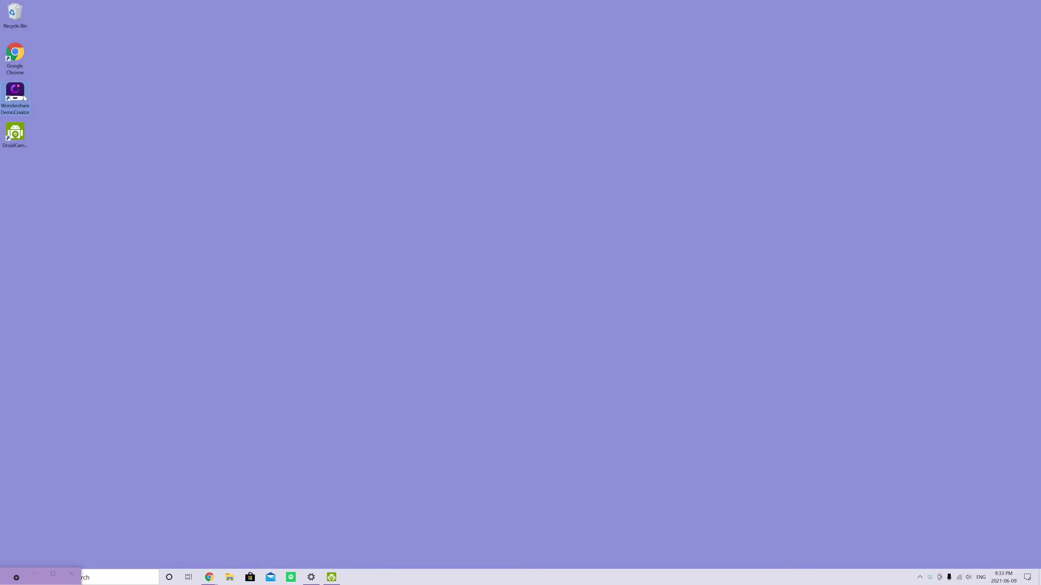
Launch Wondershare DemoCreator from the desktop and start setting up a new recording
double_click(24, 95)
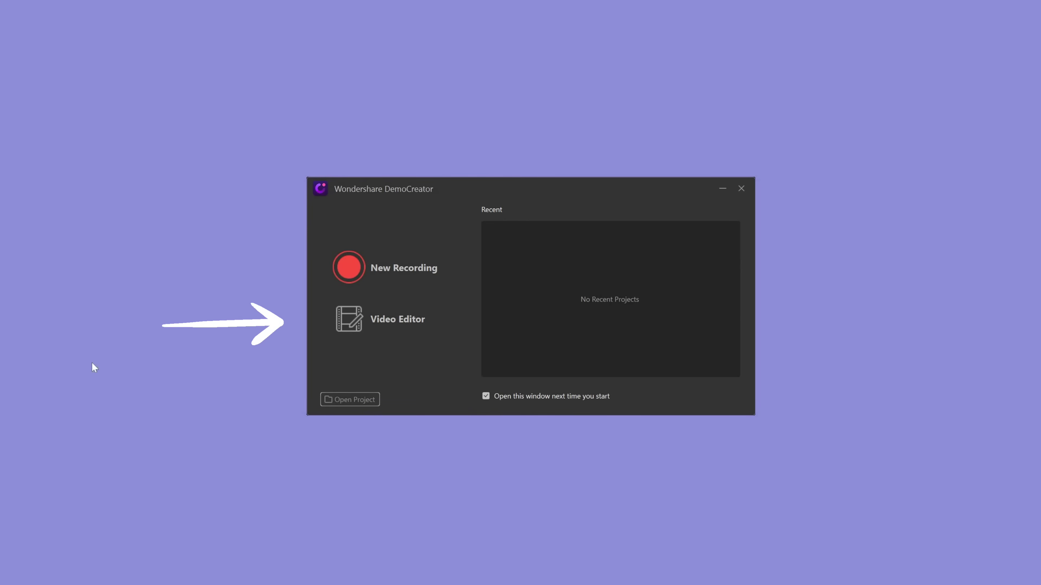
left_click(355, 271)
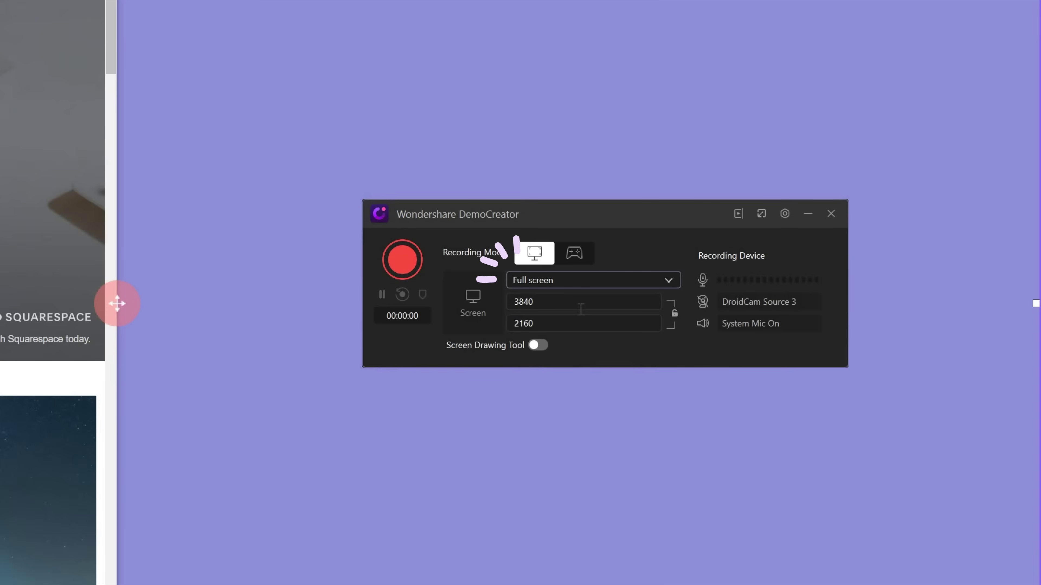
Set the recording area to a custom size and fit it over the Unsplash page's banner, 1902 by 1220
left_click(590, 279)
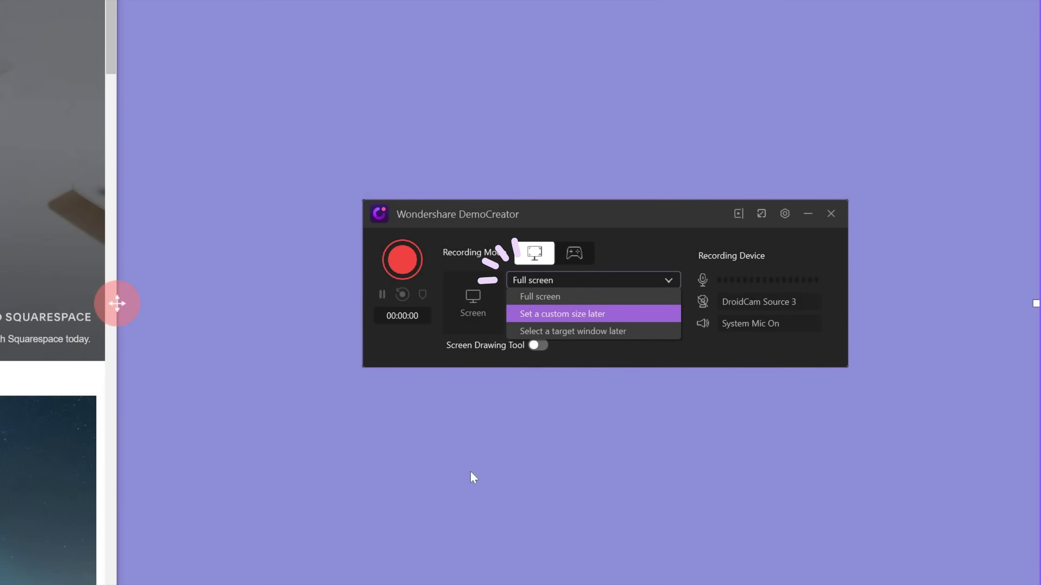
left_click(580, 311)
left_click_drag(116, 303, 174, 102)
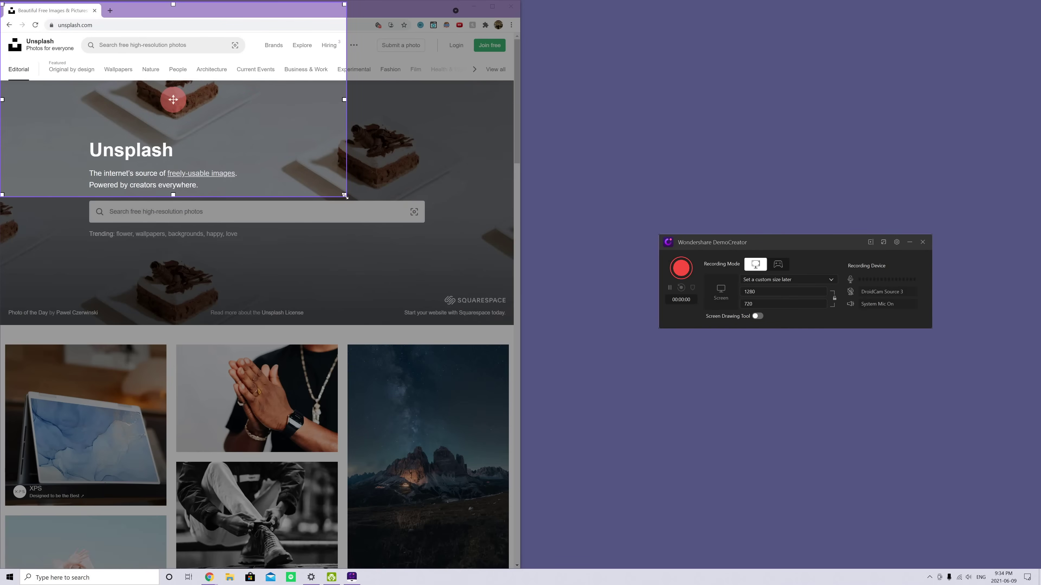
left_click_drag(346, 195, 504, 303)
left_click_drag(449, 263, 512, 330)
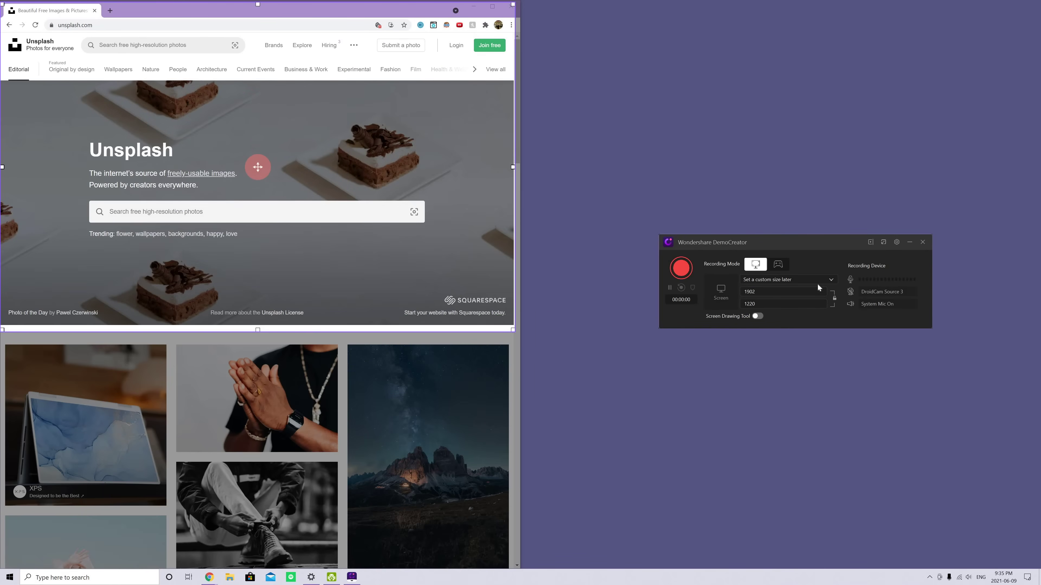
Set the recording area to full screen, 3840 by 2160
left_click(817, 279)
left_click(822, 289)
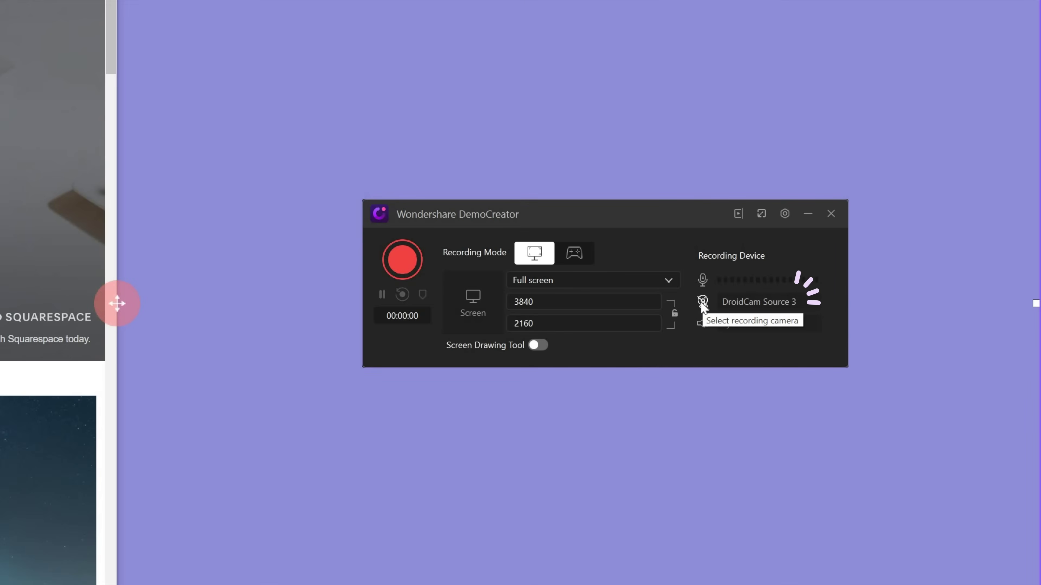
Toggle the recording camera and system audio, and open the frame rate choices for the screen capture
left_click(701, 302)
left_click(701, 303)
left_click(700, 324)
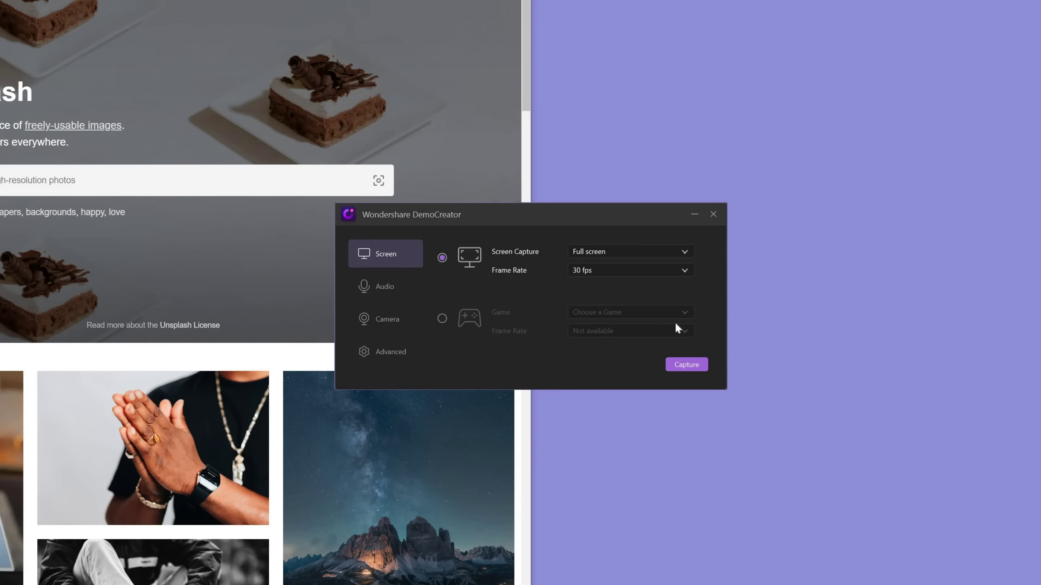
left_click(305, 271)
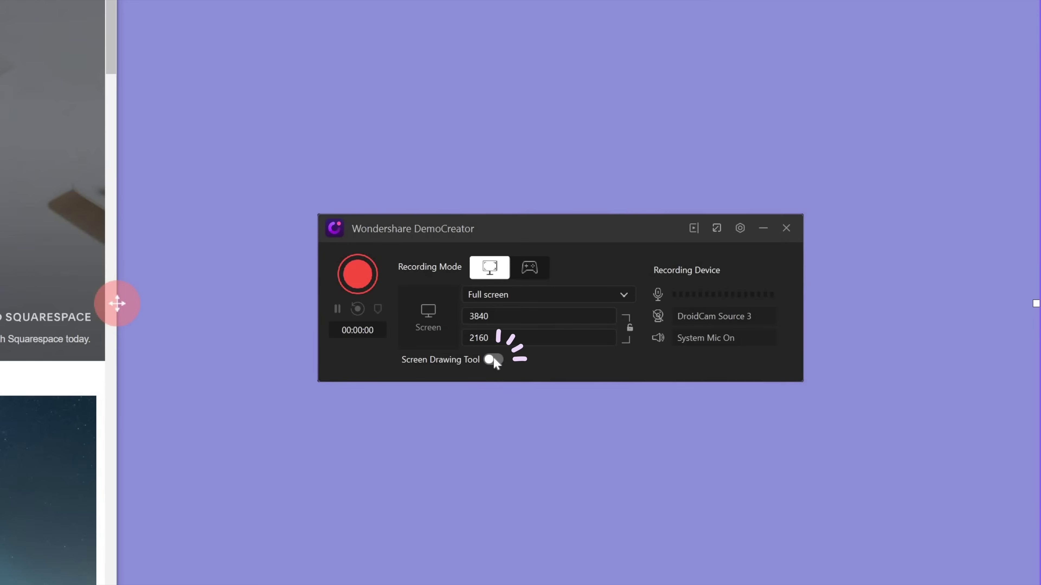
Enable the screen drawing tool and add the on-screen text "First, go to unsplash.com" beside the browser
left_click(493, 360)
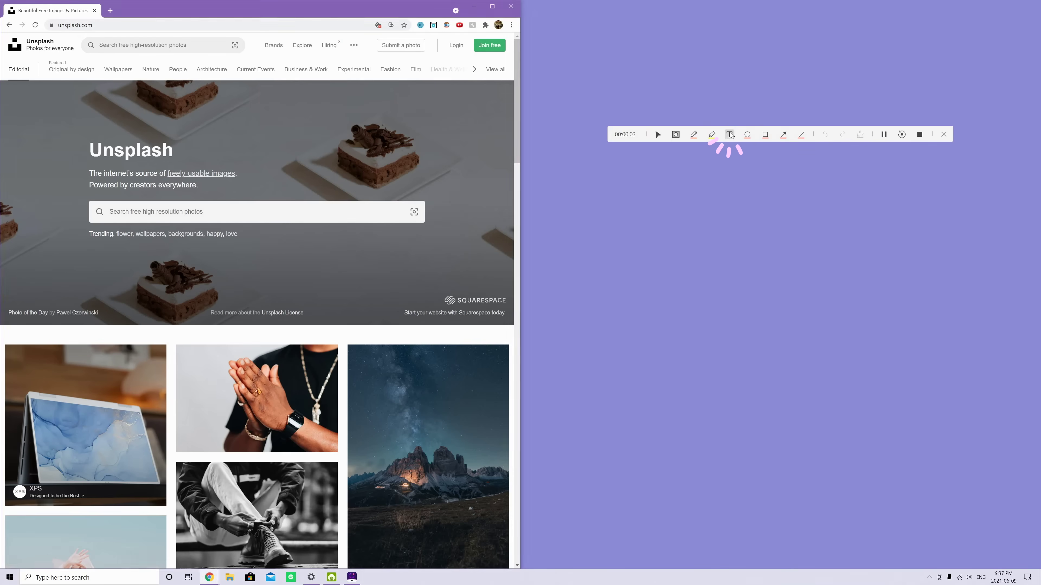
left_click(729, 135)
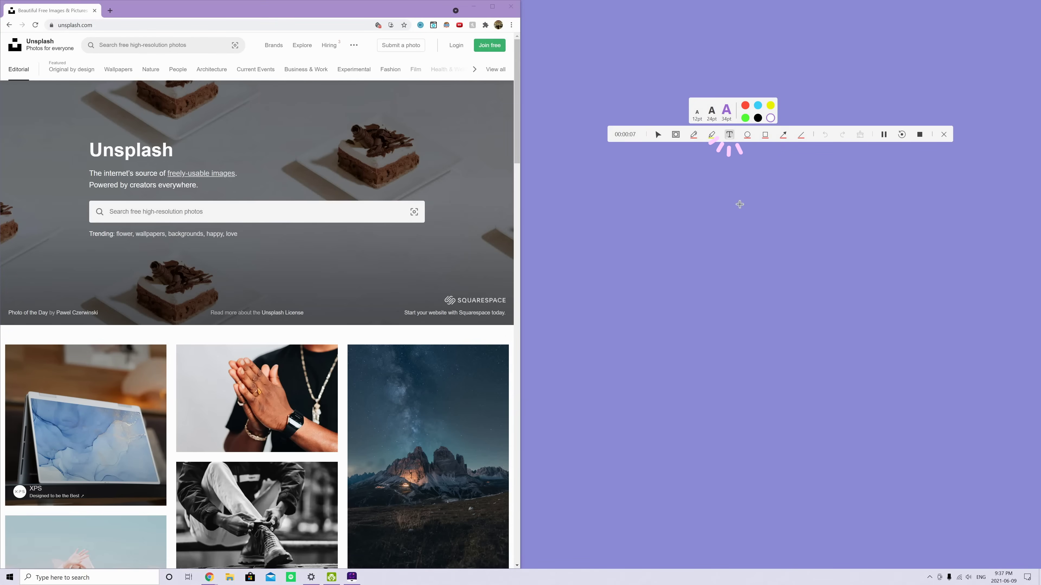
left_click(680, 279)
type("First, go to unsplash.com")
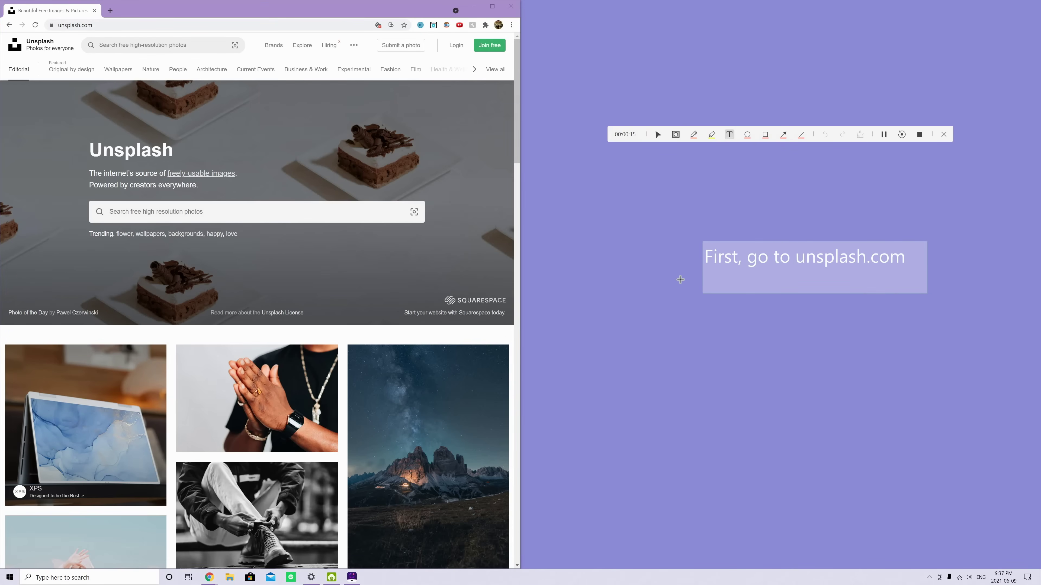
Add a second on-screen note reading "Make sure to select landscape orientation!" below the first one
type("Make sure to select landscape")
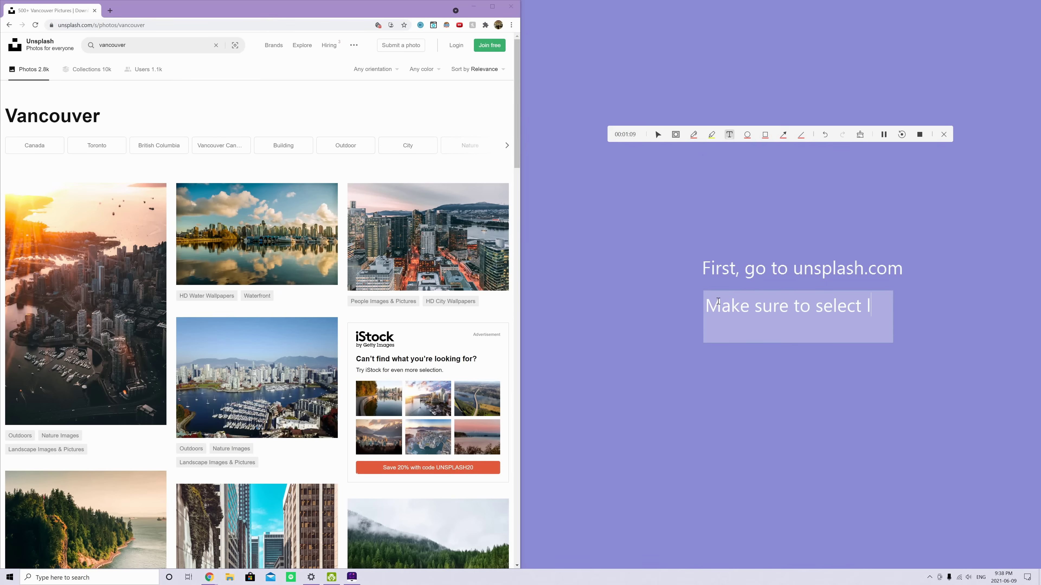
type(" orient")
type("ation!")
Leave text annotation and filter the Vancouver photos on Unsplash to landscape orientation
left_click(676, 135)
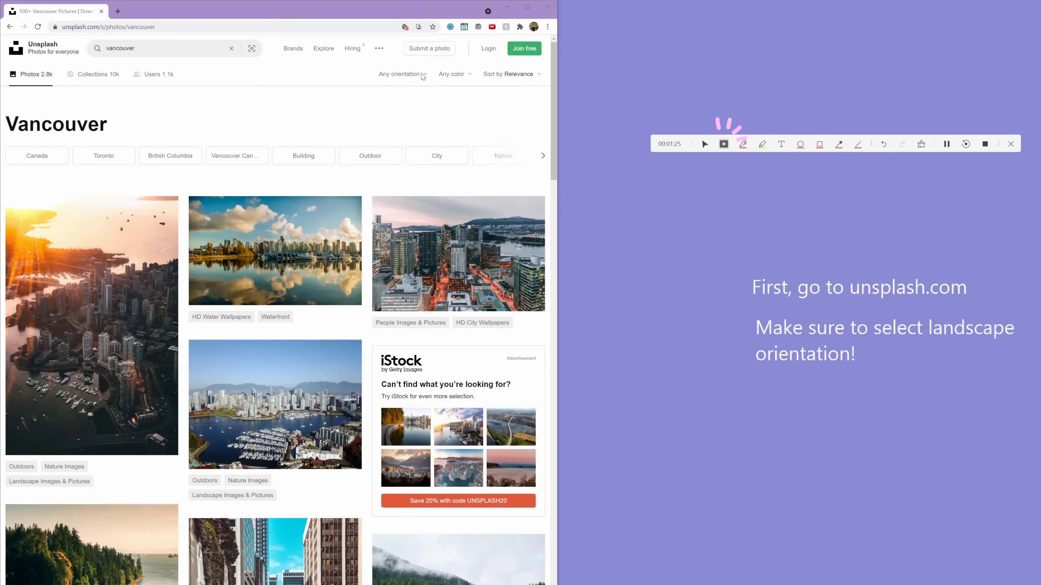
left_click(400, 74)
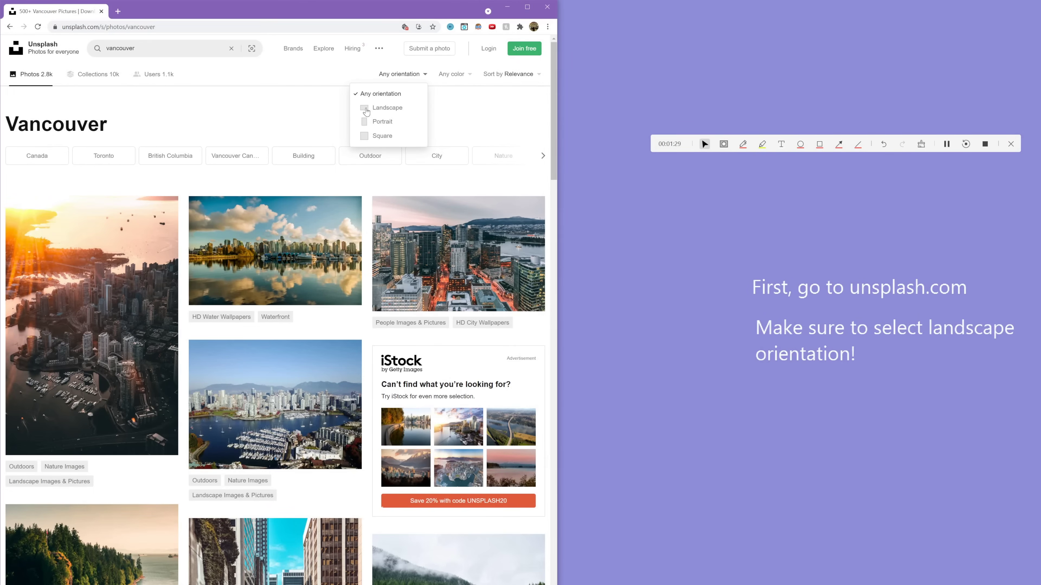
left_click(387, 108)
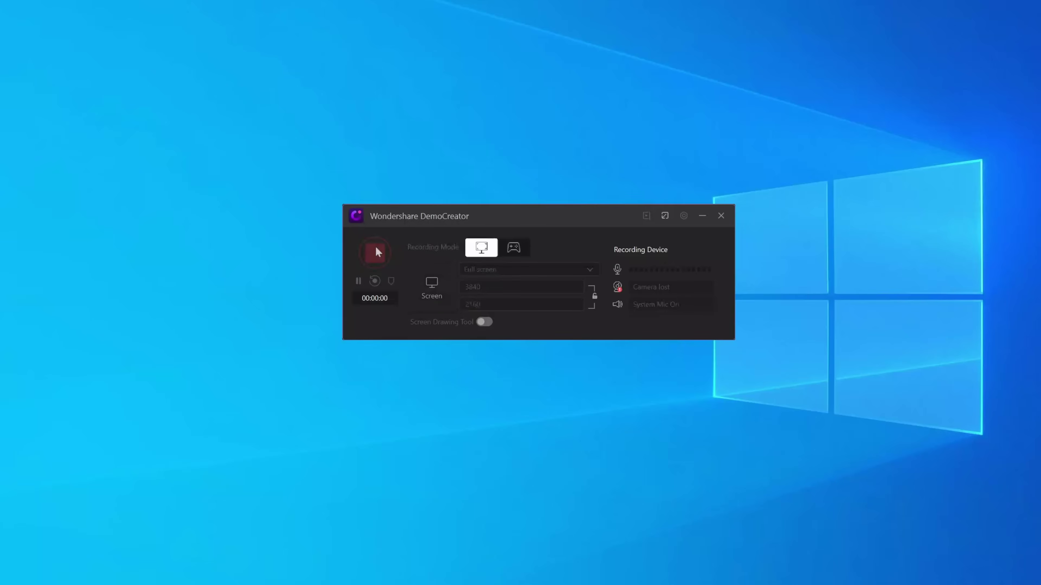
Start a full-screen recording and minimize the recorder window
left_click(374, 246)
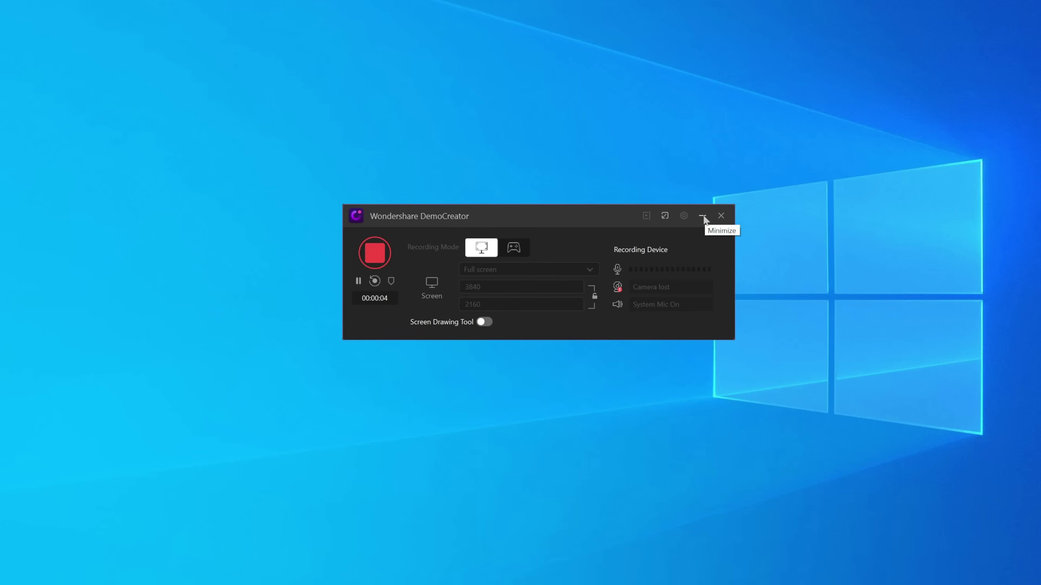
left_click(703, 215)
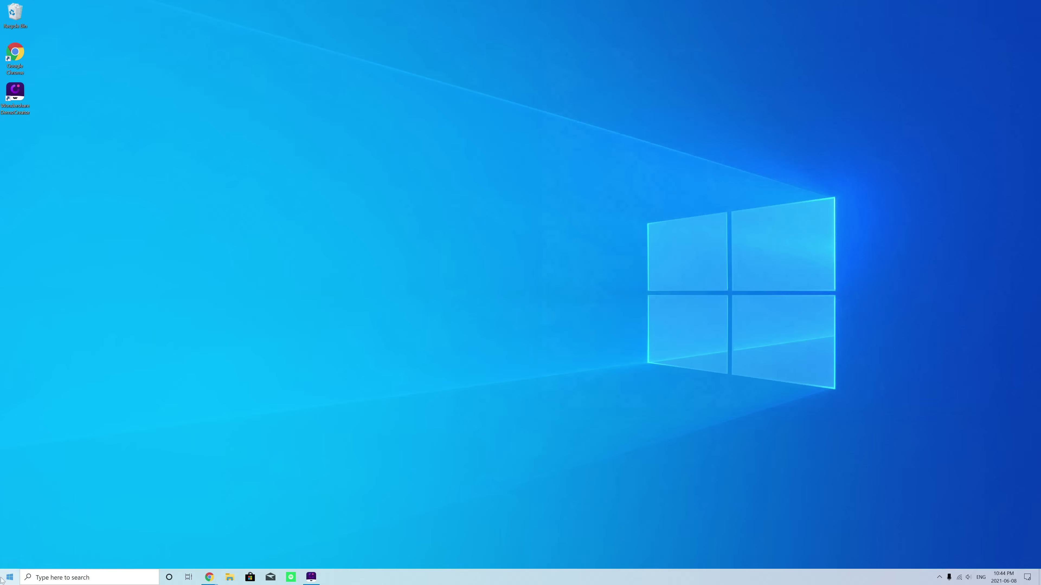
Open Windows Settings, place its window near the middle of the desktop, and go to the Personalization settings
left_click(8, 576)
left_click(7, 539)
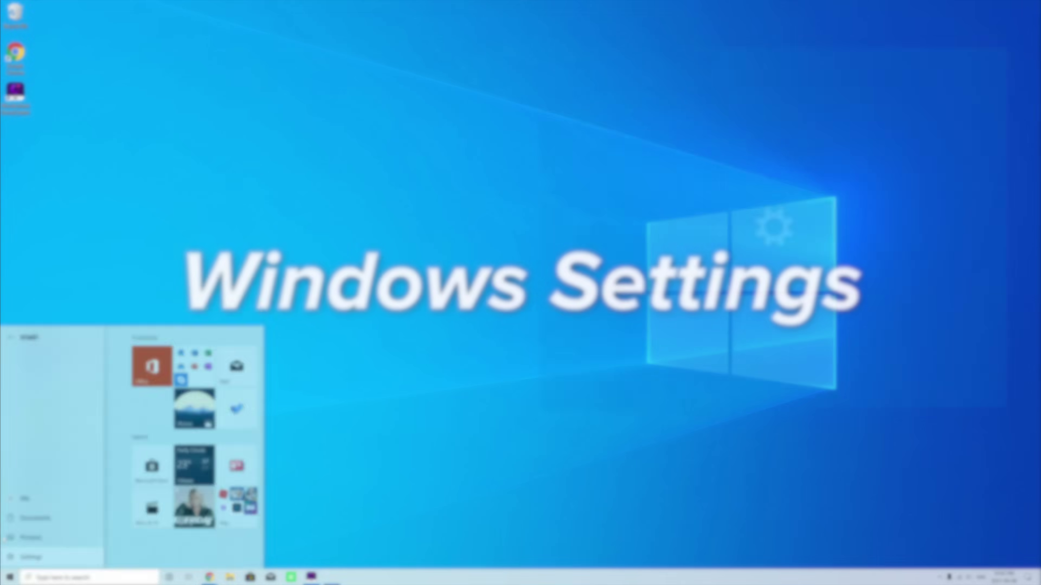
left_click_drag(605, 46, 379, 82)
left_click(333, 190)
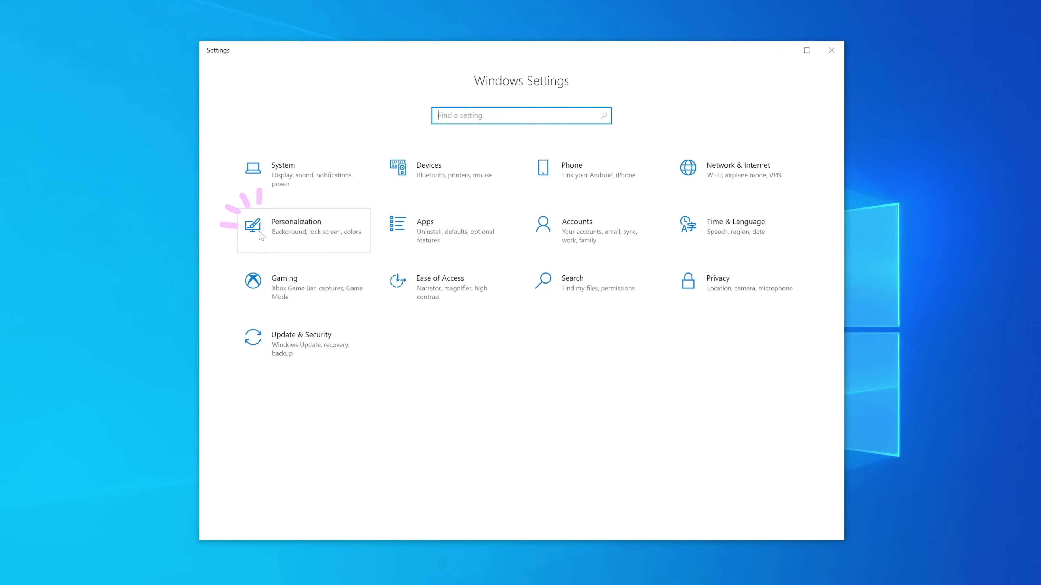
left_click(286, 243)
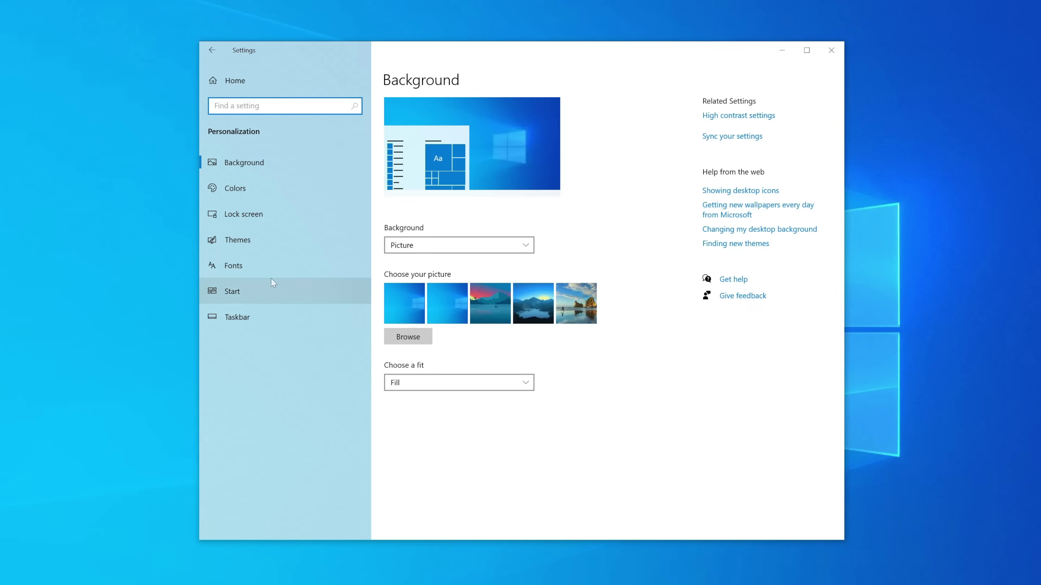
Set the purple forest illustration with the fox as the desktop background and open the lock screen settings
left_click(534, 347)
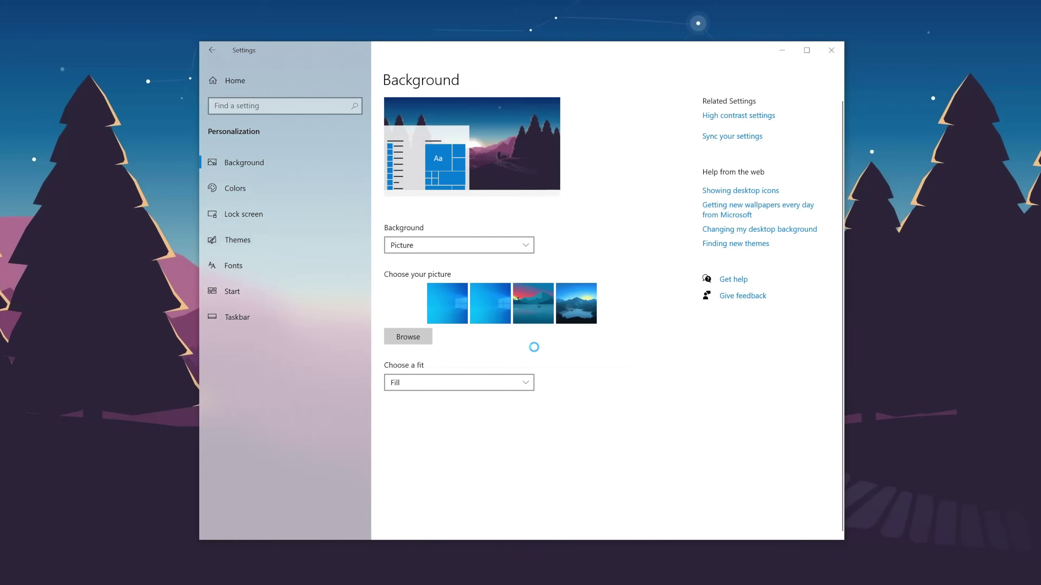
left_click(782, 50)
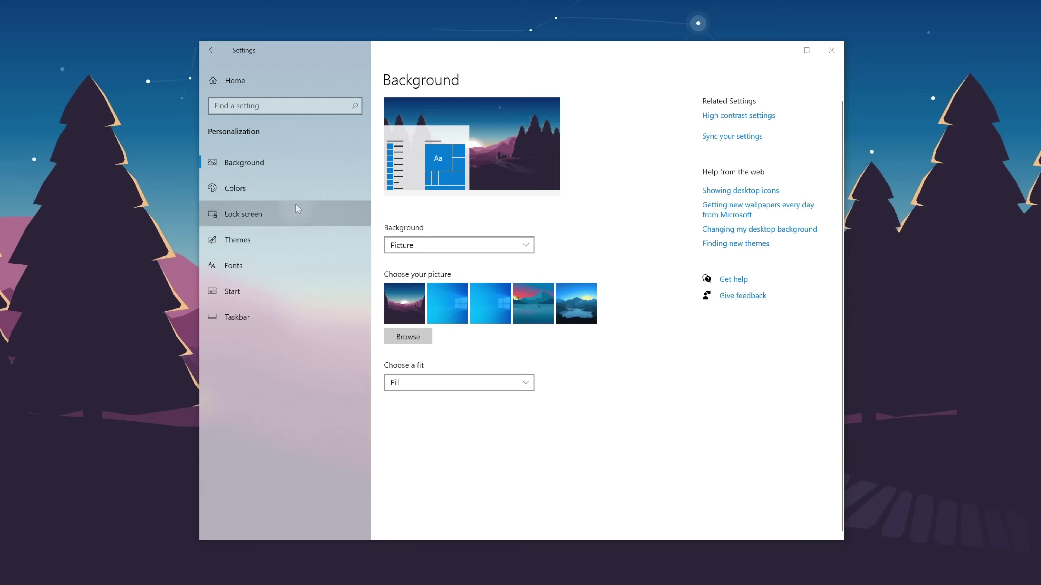
left_click(379, 202)
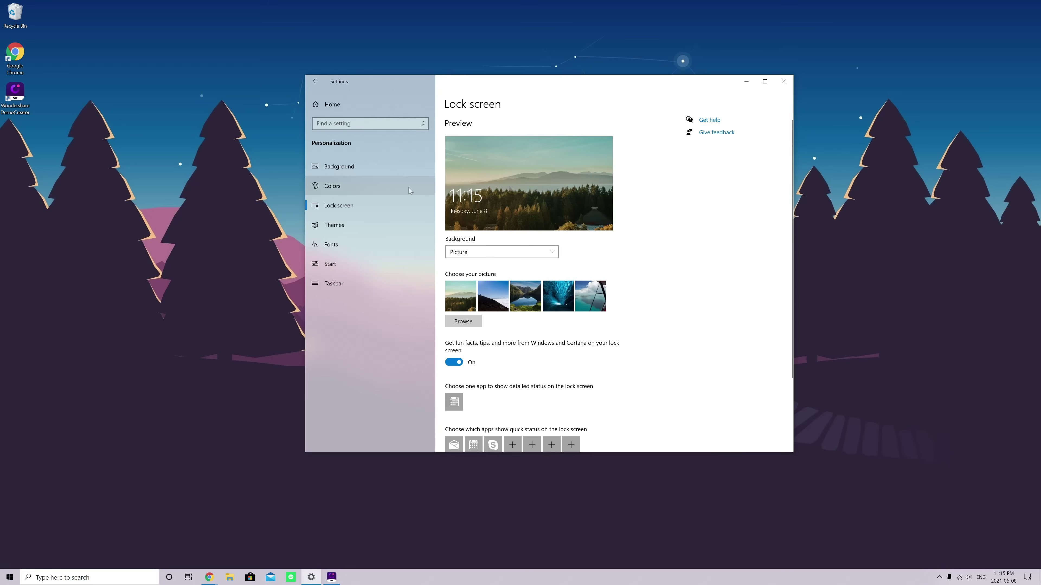
Switch the Windows color mode to Dark in the Colors settings and preview it on the Start menu
left_click(408, 187)
left_click(515, 232)
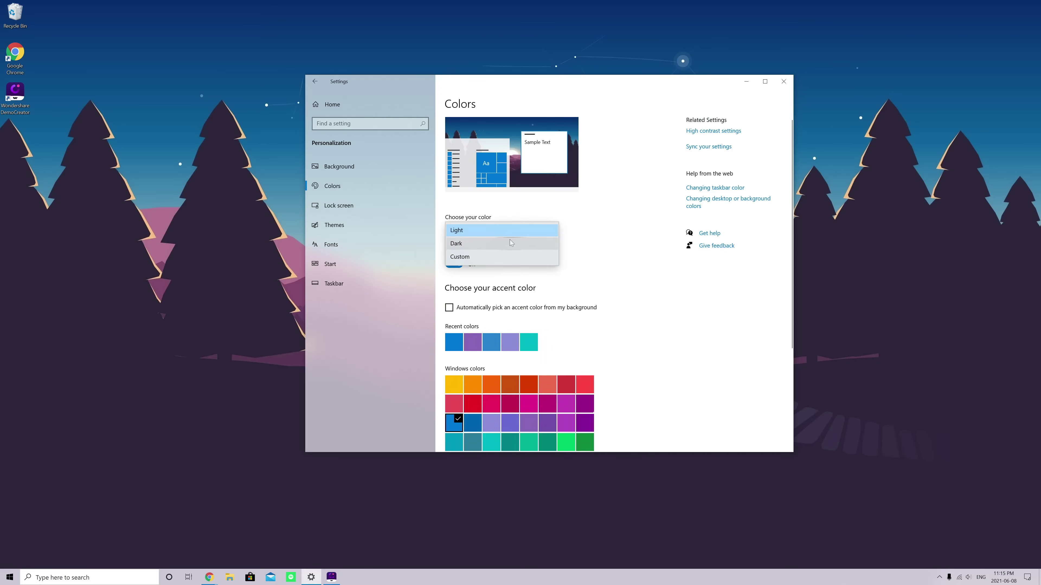
left_click(509, 242)
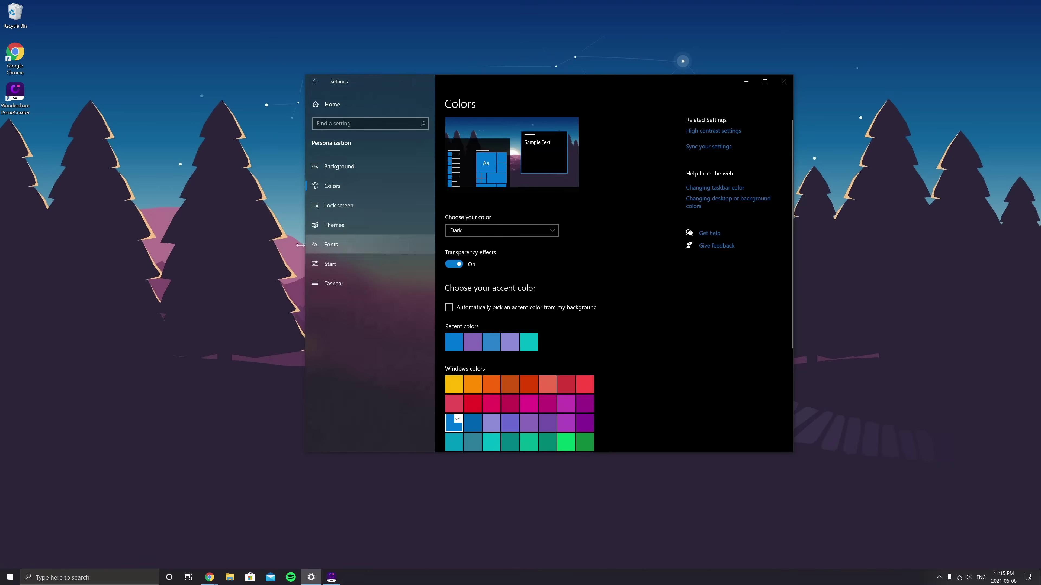
left_click(6, 579)
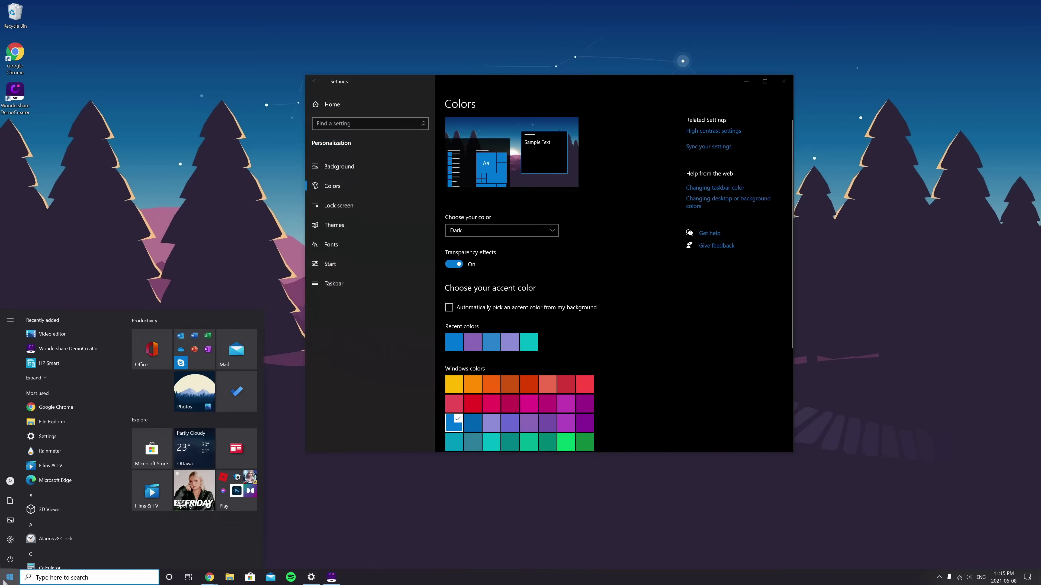
left_click(7, 580)
Set the Windows color mode to Light
left_click(492, 230)
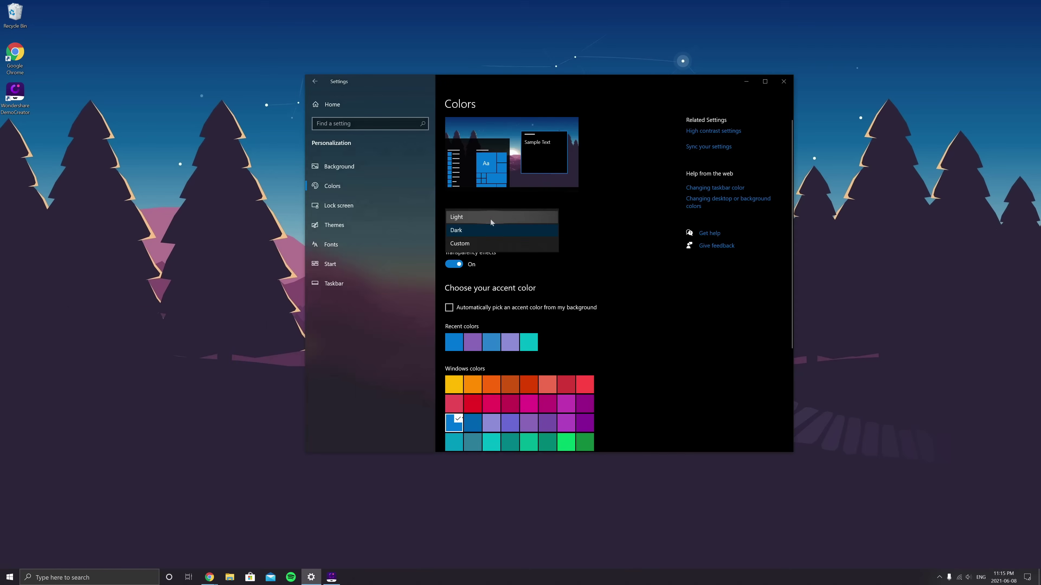
left_click(491, 218)
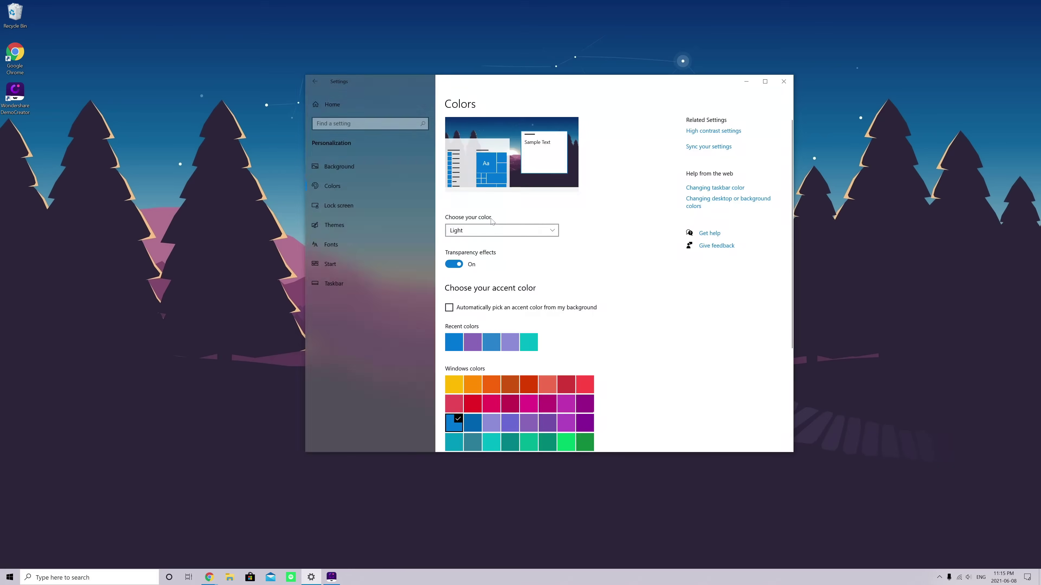
Choose Iris pastel as the Windows accent color, with transparency effects on
scroll(589, 264, "down", 3)
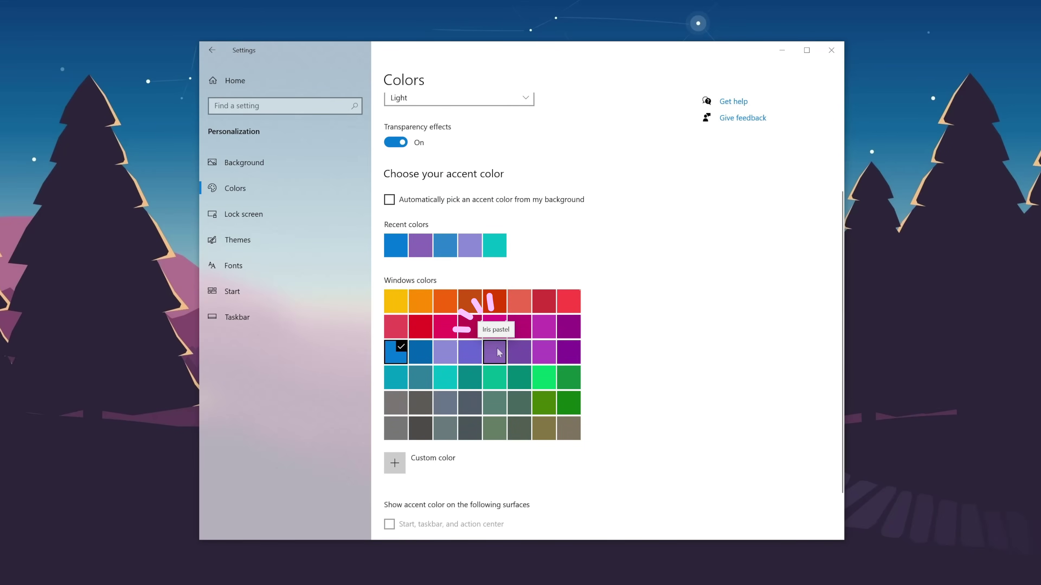
scroll(450, 319, "up", 3)
left_click(403, 291)
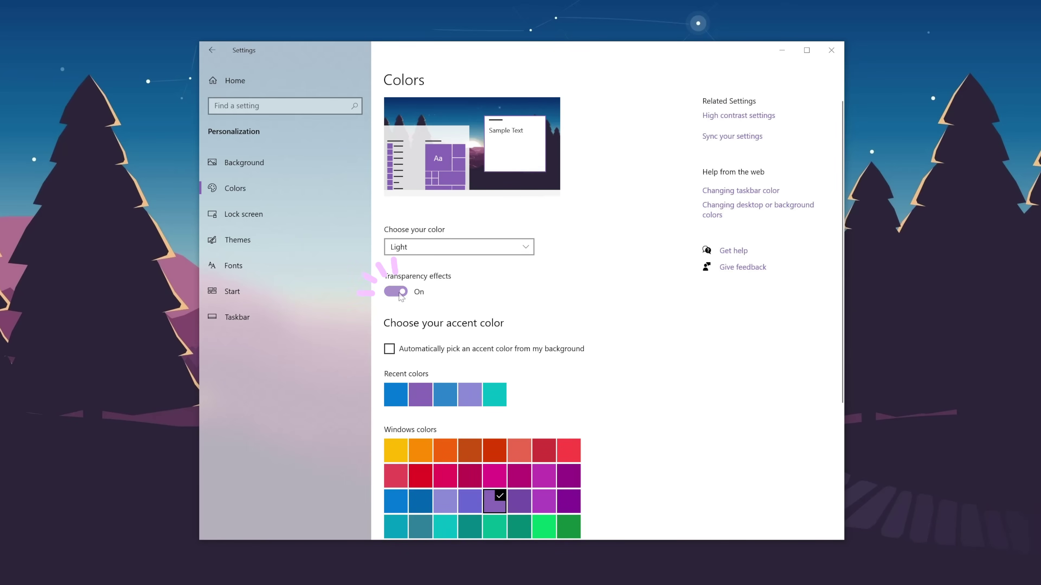
scroll(809, 267, "down", 5)
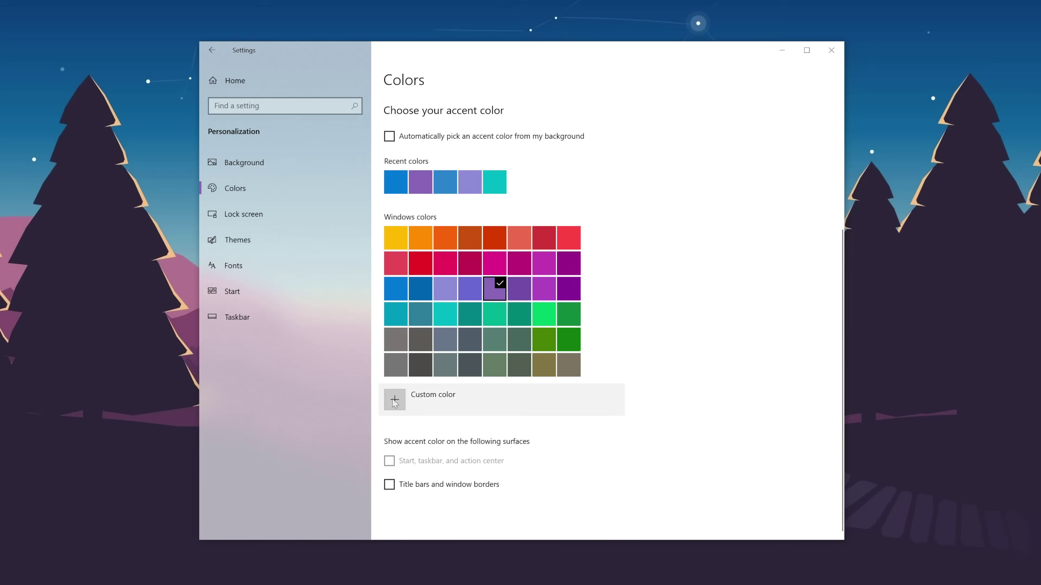
left_click(405, 397)
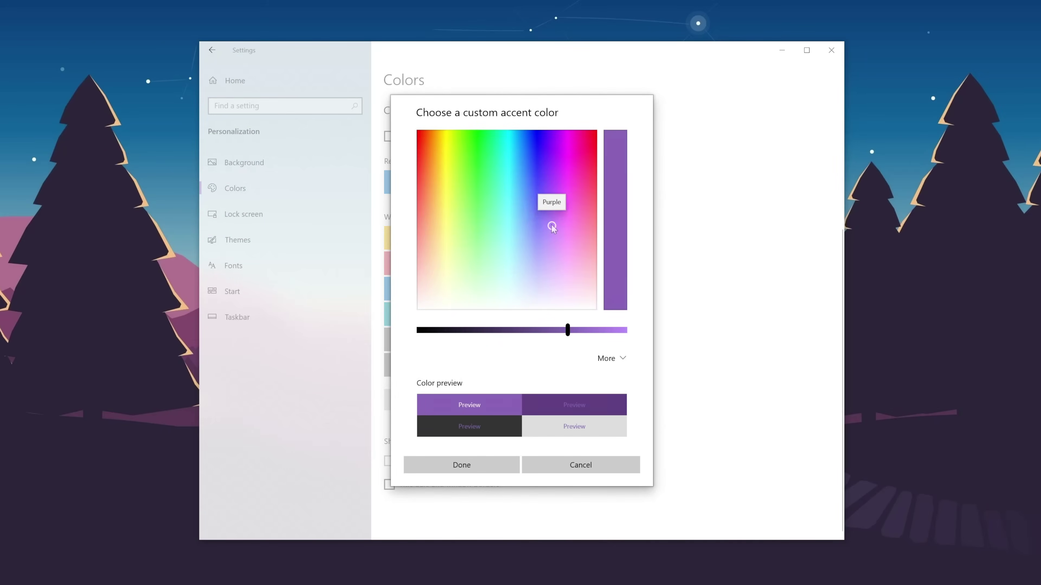
left_click_drag(553, 228, 488, 192)
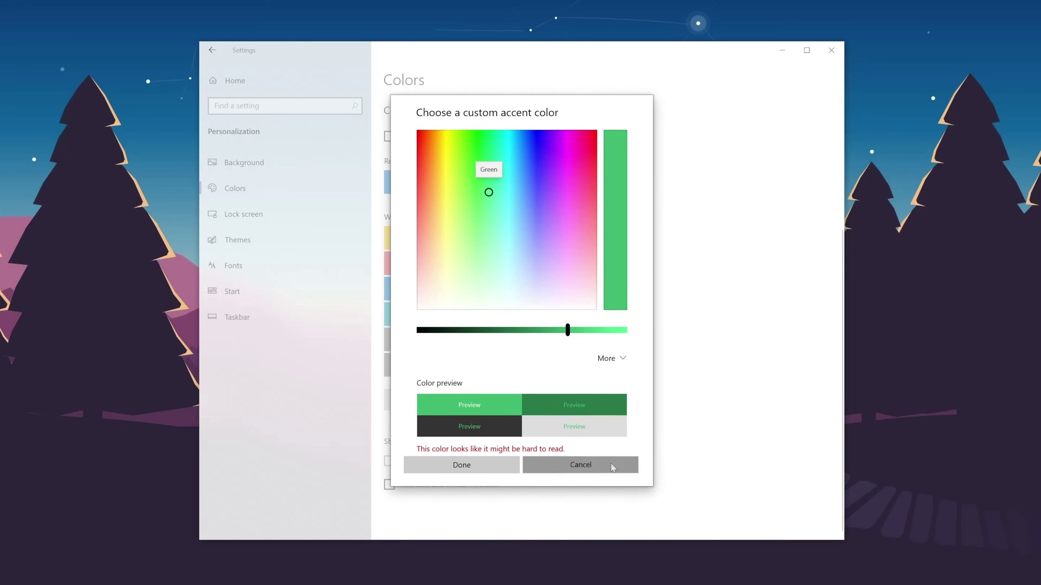
left_click(613, 468)
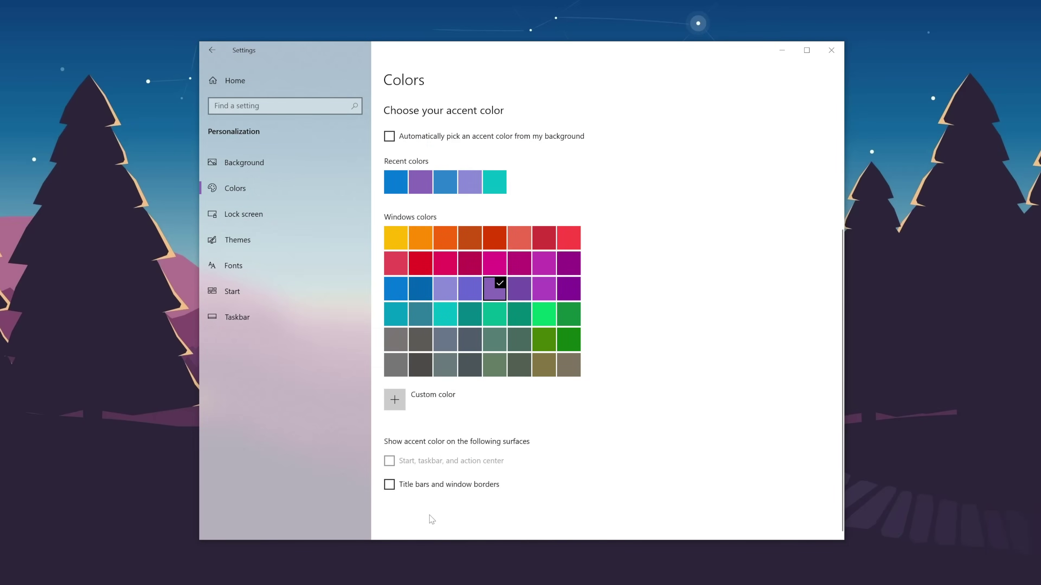
Show the accent color on title bars and window borders, and check it on a Chrome window
left_click(389, 485)
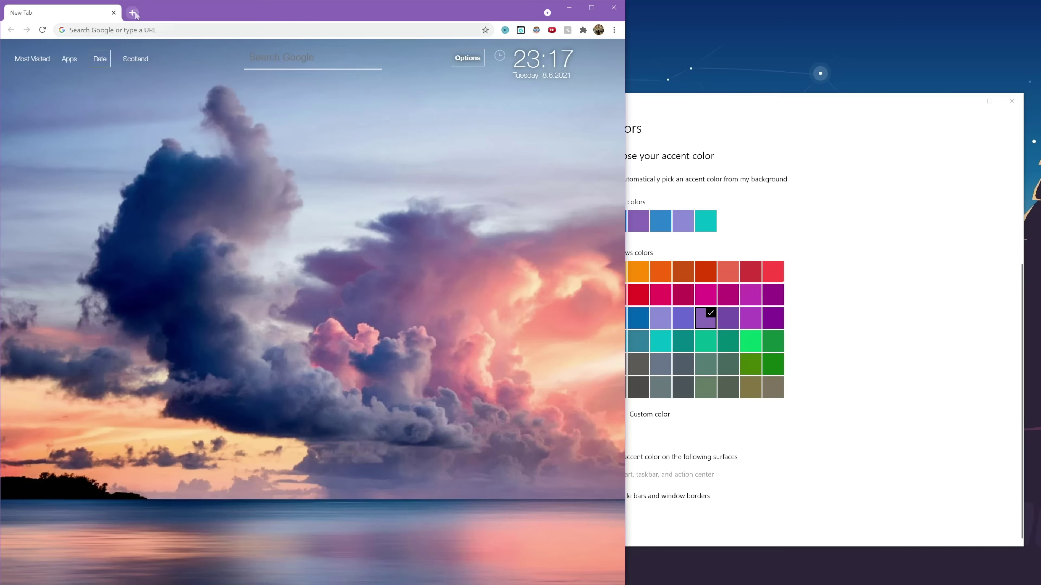
left_click(132, 13)
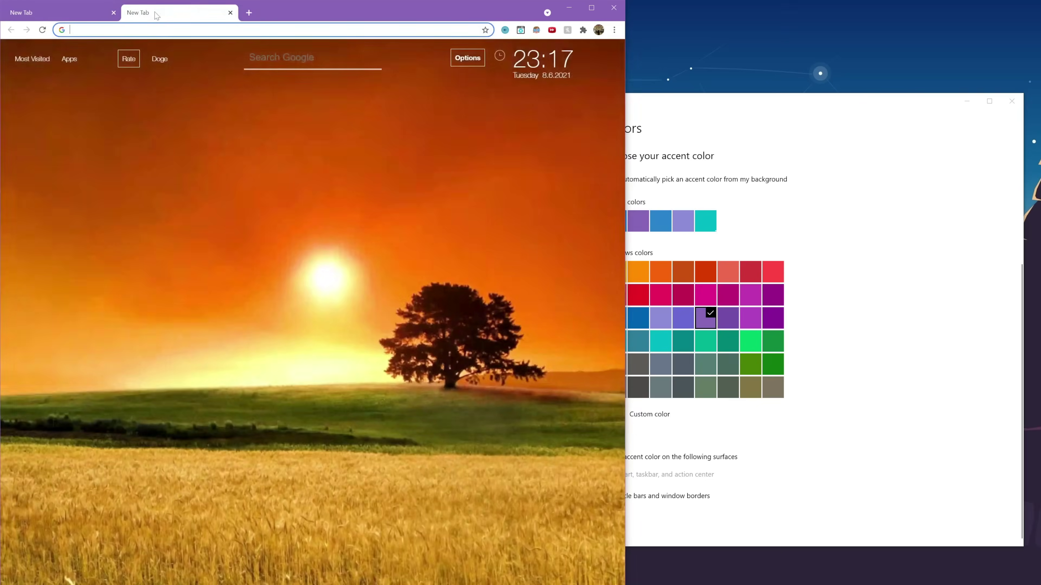
left_click(248, 13)
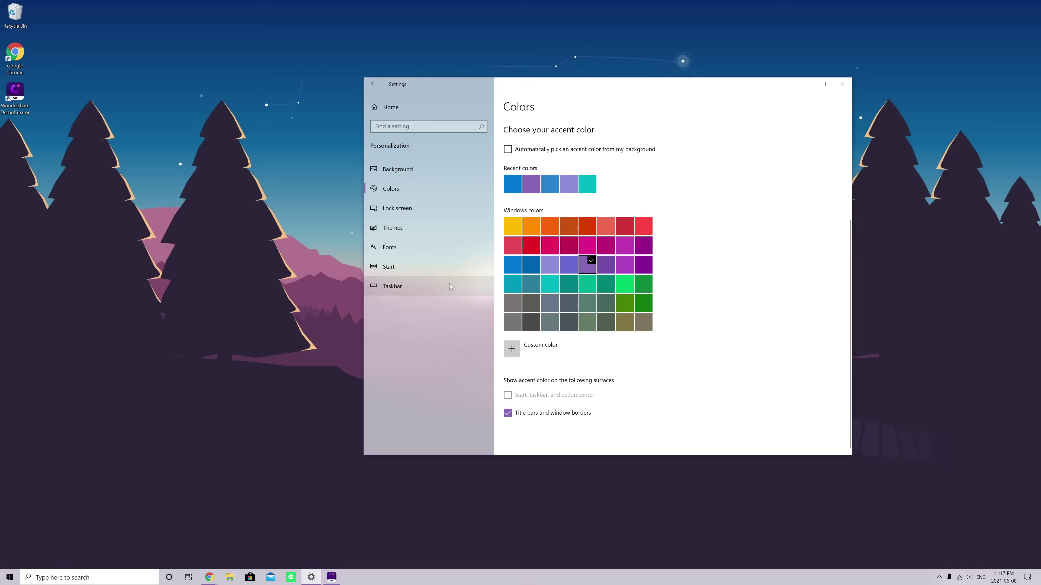
Open the Taskbar page of the Personalization settings
left_click(450, 286)
left_click(517, 163)
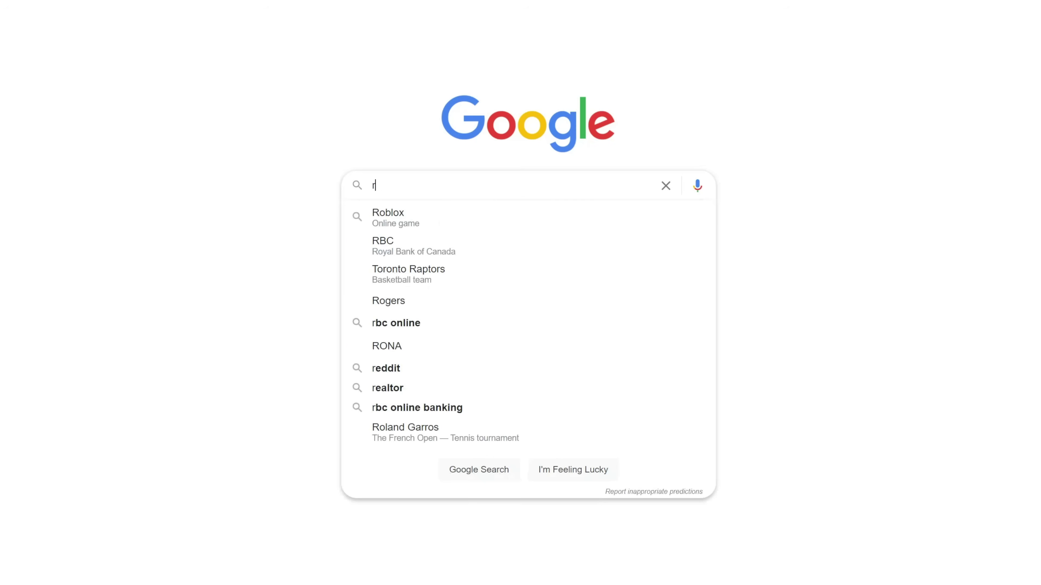
Search Google for rainmeter, open the official Rainmeter site and download the 4.3.1 Final Release
type("ainmeter")
key("Return")
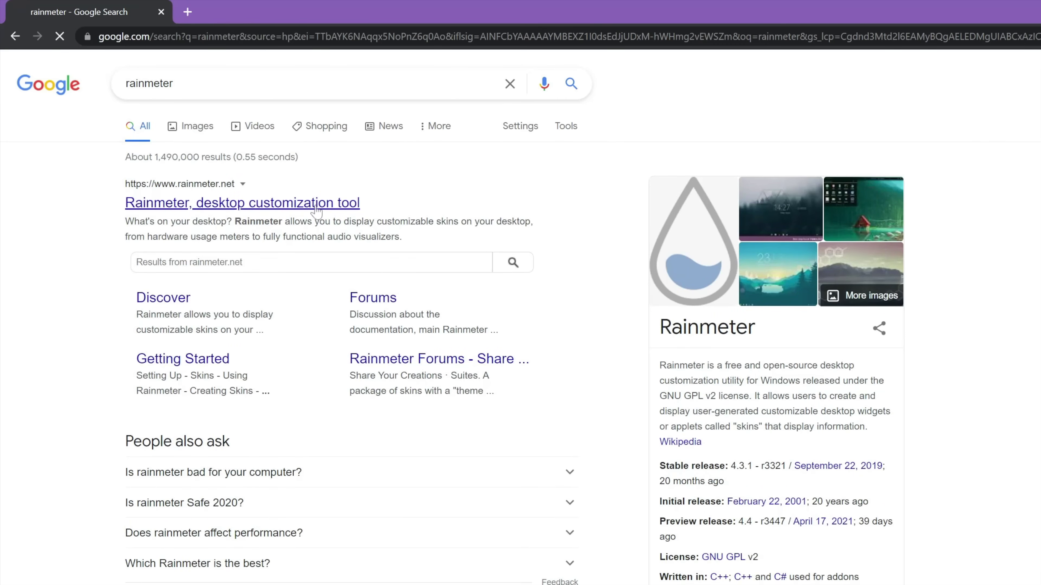
left_click(317, 211)
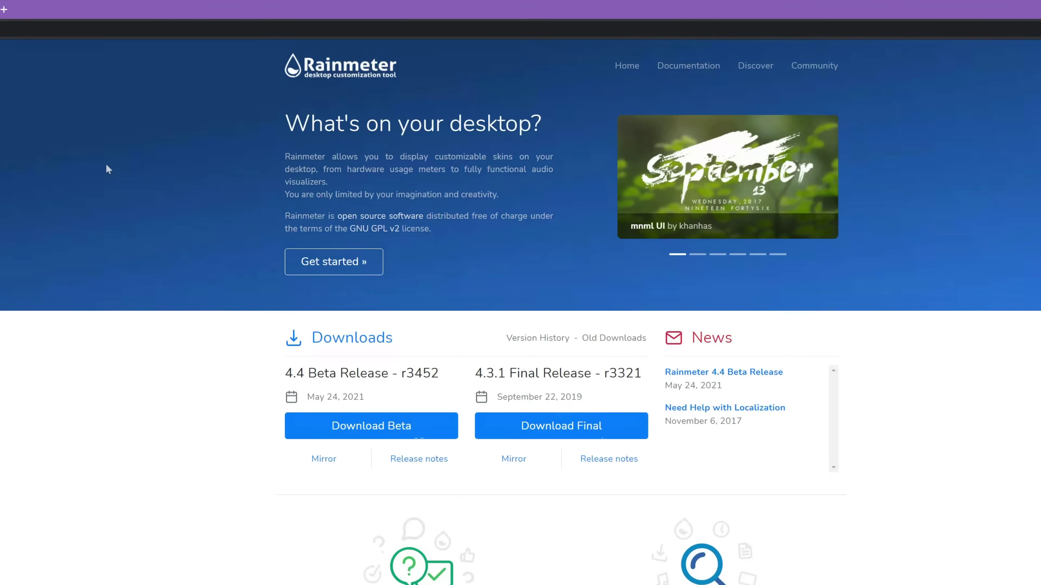
left_click(558, 426)
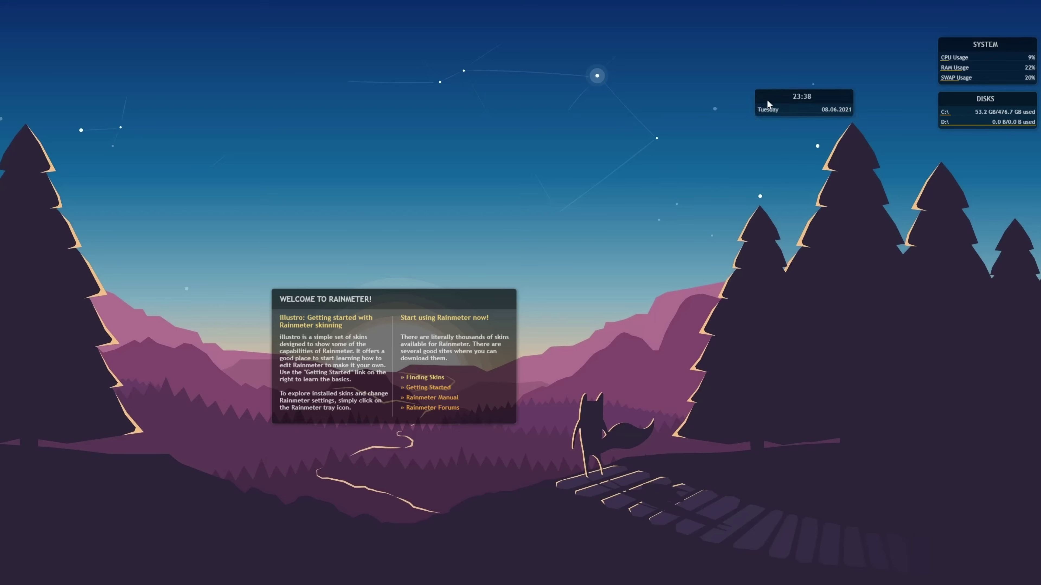
Move the clock, System and Disks widgets from the desktop's upper right toward its center
left_click_drag(768, 103, 457, 252)
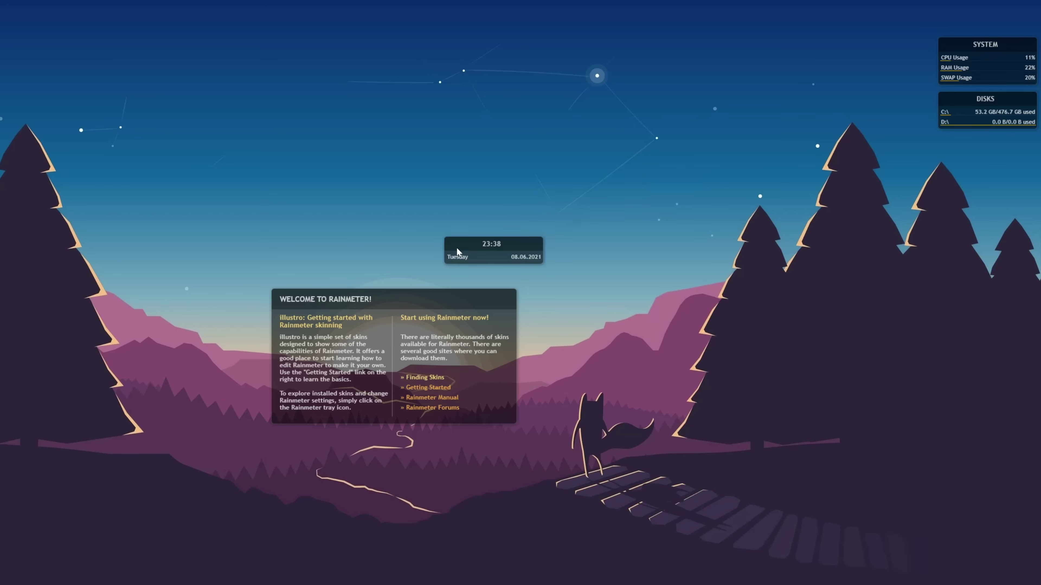
left_click_drag(971, 57, 605, 283)
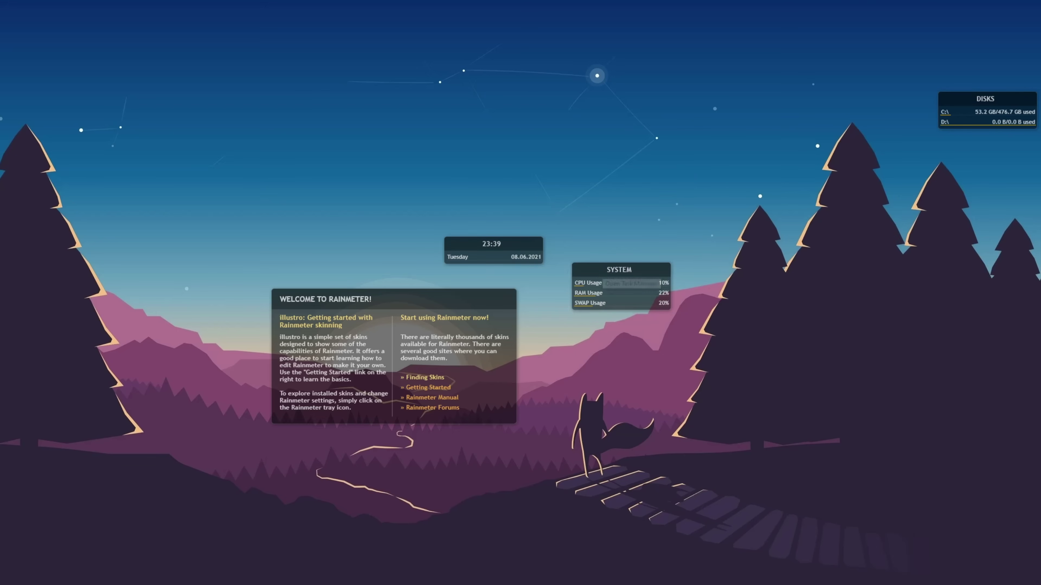
left_click_drag(984, 99, 702, 202)
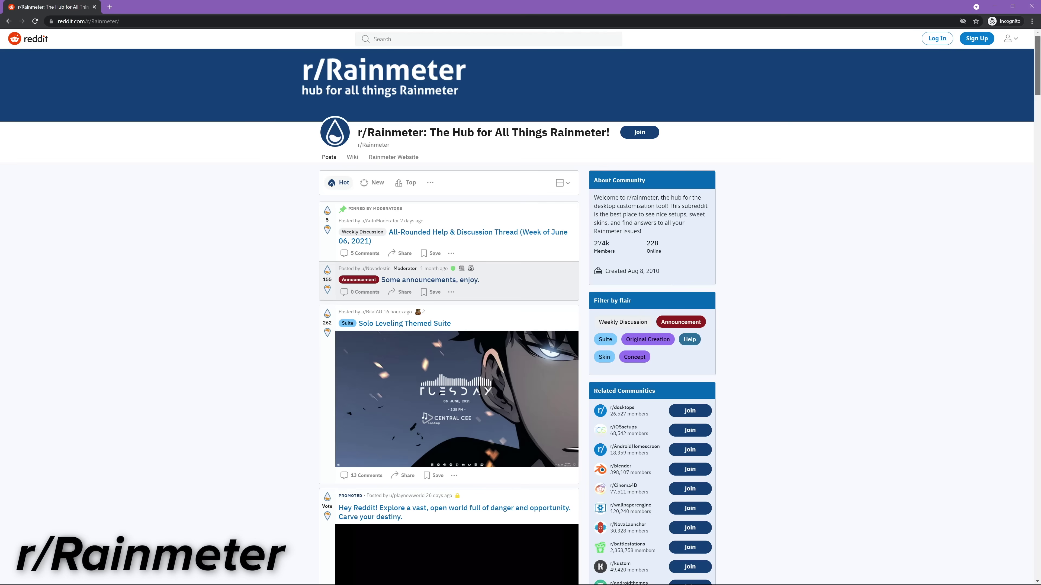
Browse the r/Rainmeter subreddit and open some Suite posts for desktop customization ideas
scroll(521, 308, "down", 4)
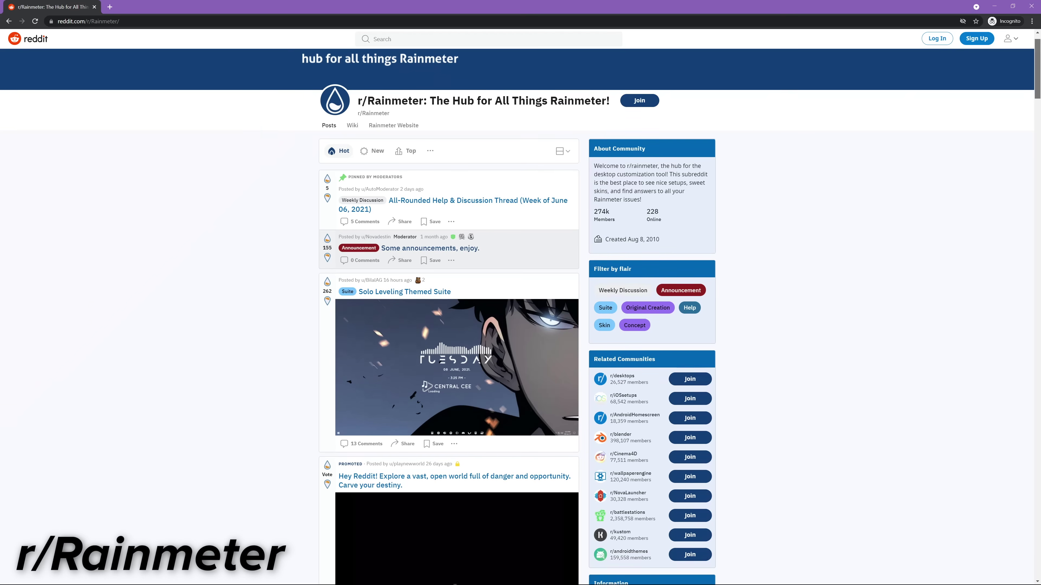
scroll(397, 245, "down", 10)
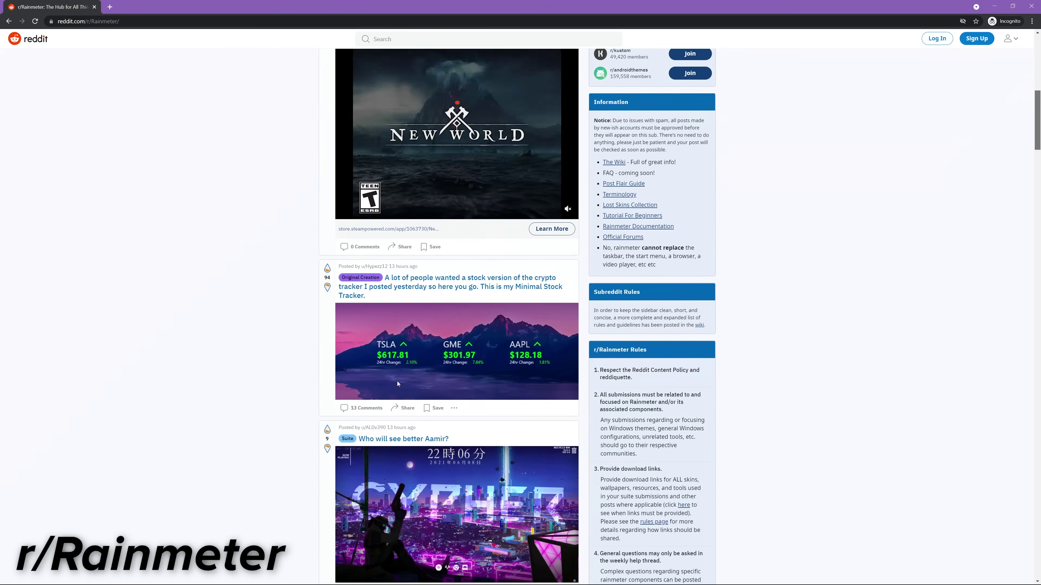
scroll(397, 244, "down", 8)
left_click(437, 262)
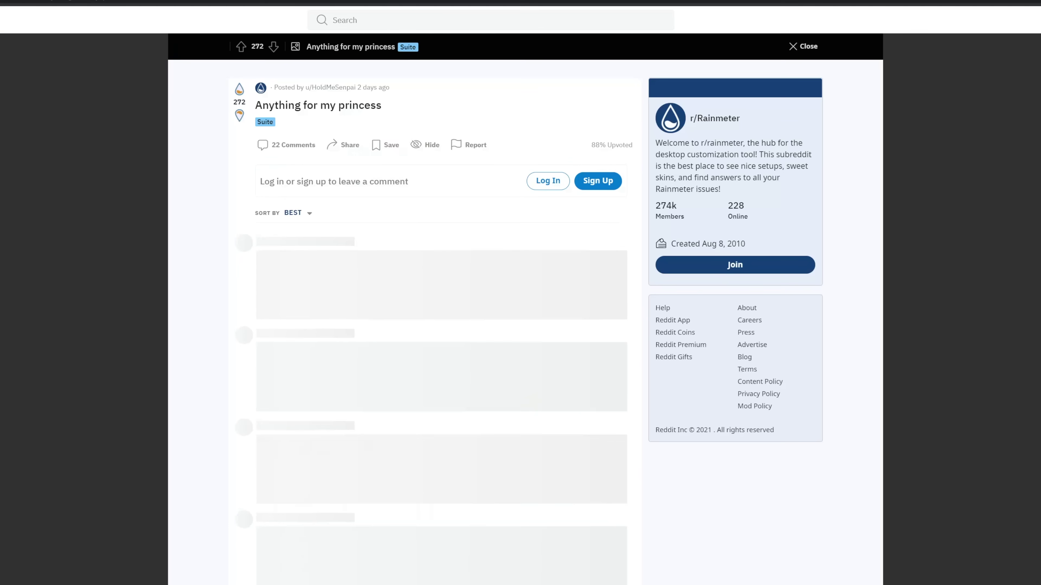
scroll(446, 320, "down", 10)
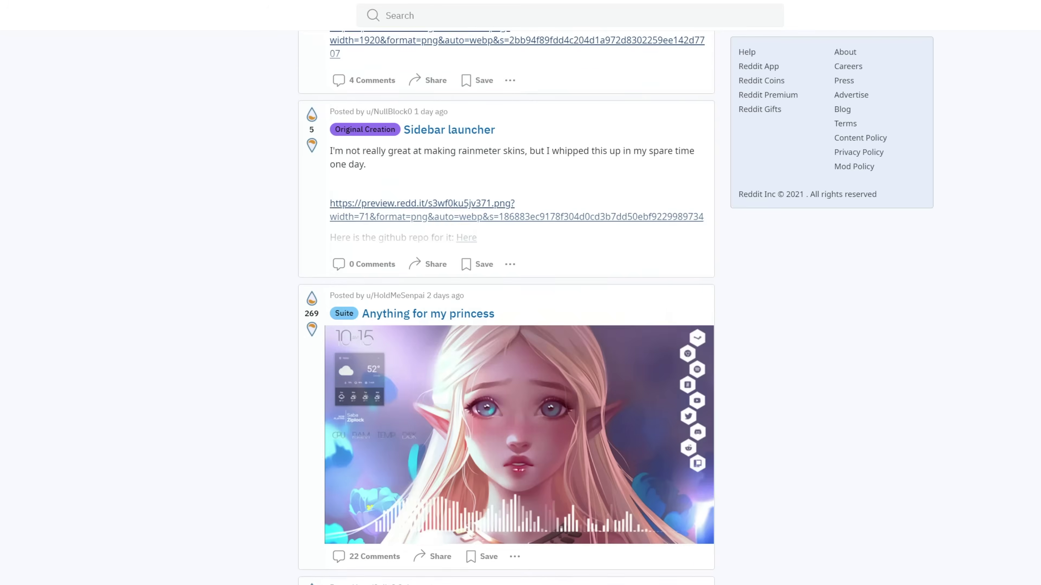
scroll(521, 307, "down", 14)
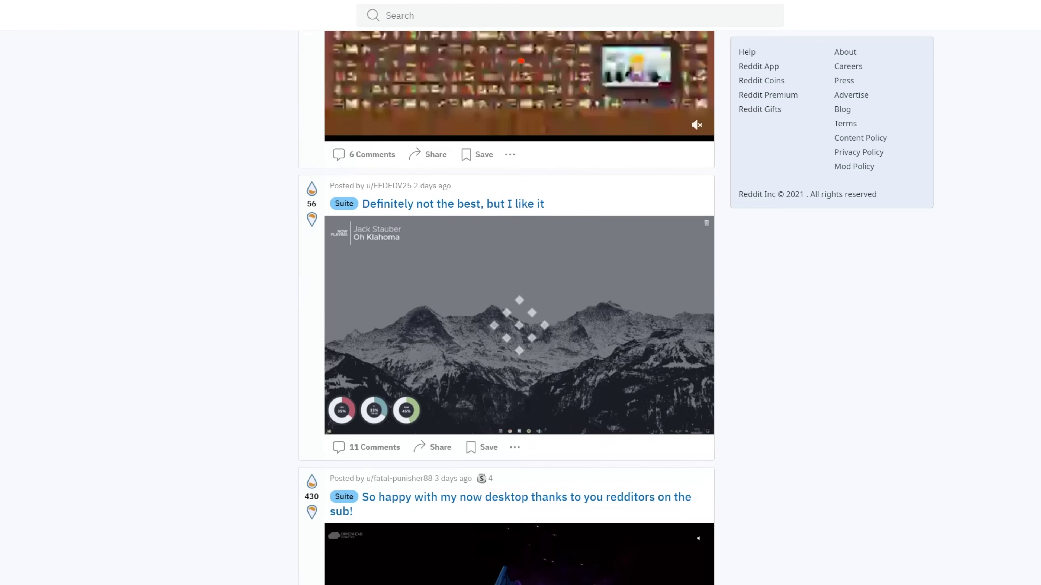
scroll(506, 307, "down", 15)
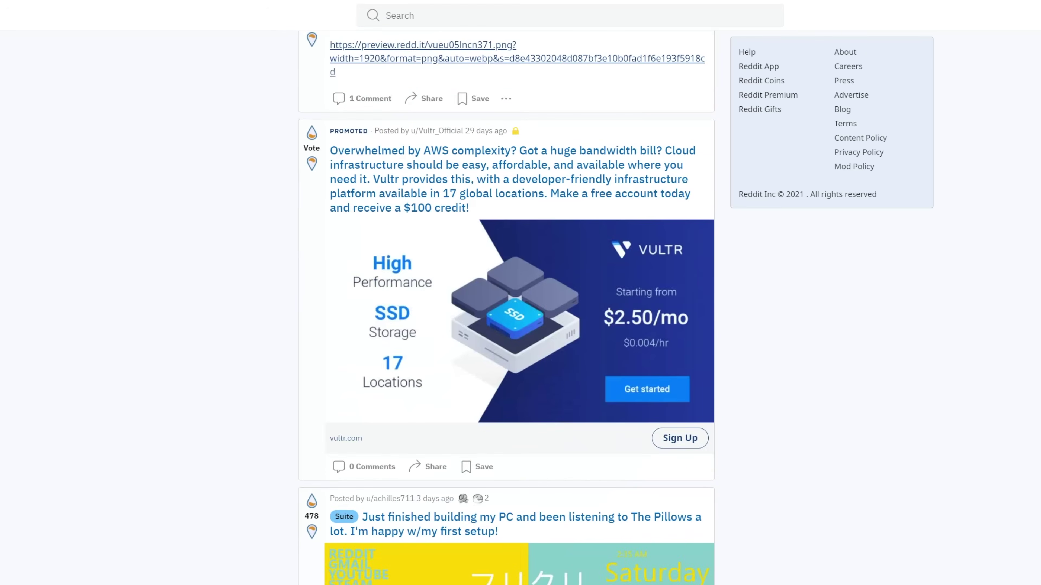
scroll(507, 307, "down", 15)
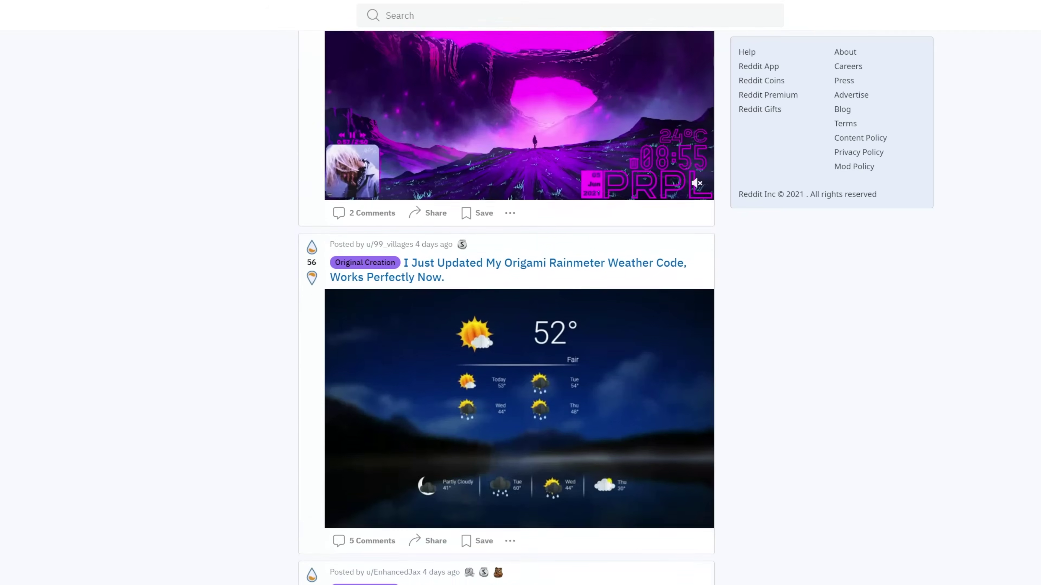
scroll(507, 307, "down", 17)
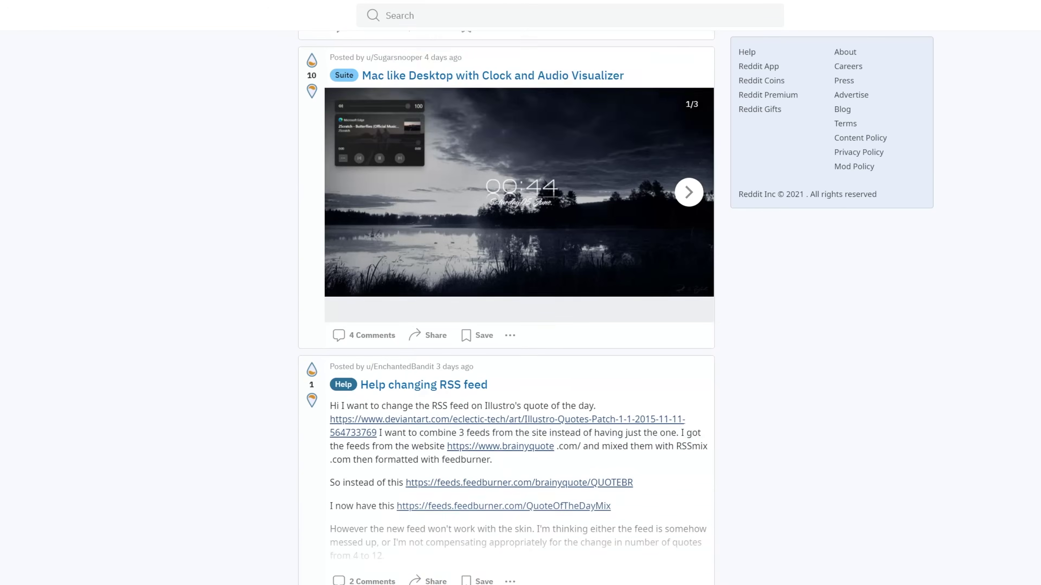
scroll(506, 307, "down", 15)
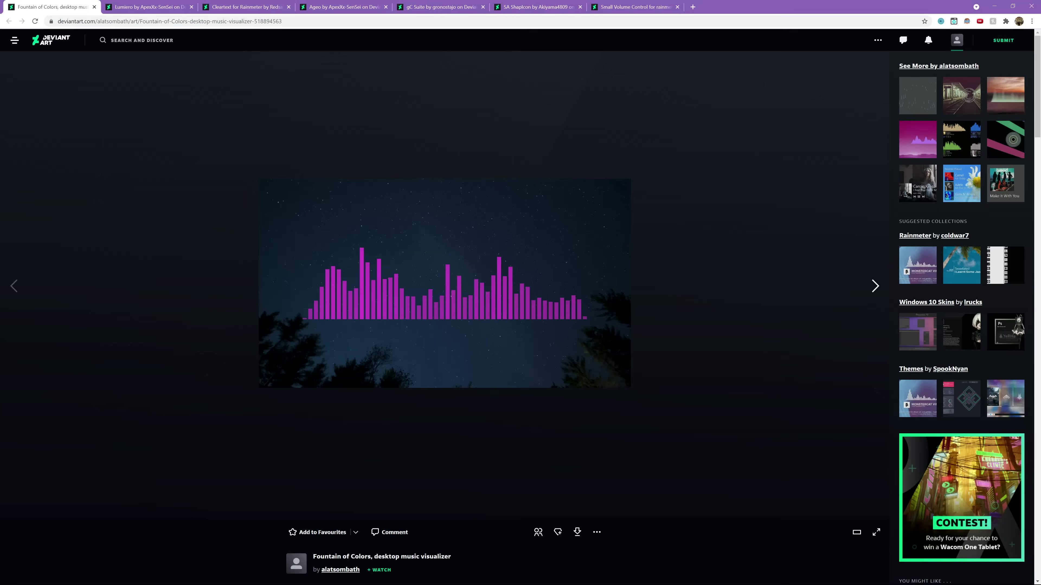
Look through the open DeviantArt skin pages, from Fountain of Colors through to SA ShapIcon
key("ctrl+Tab")
key("ctrl+Tab")
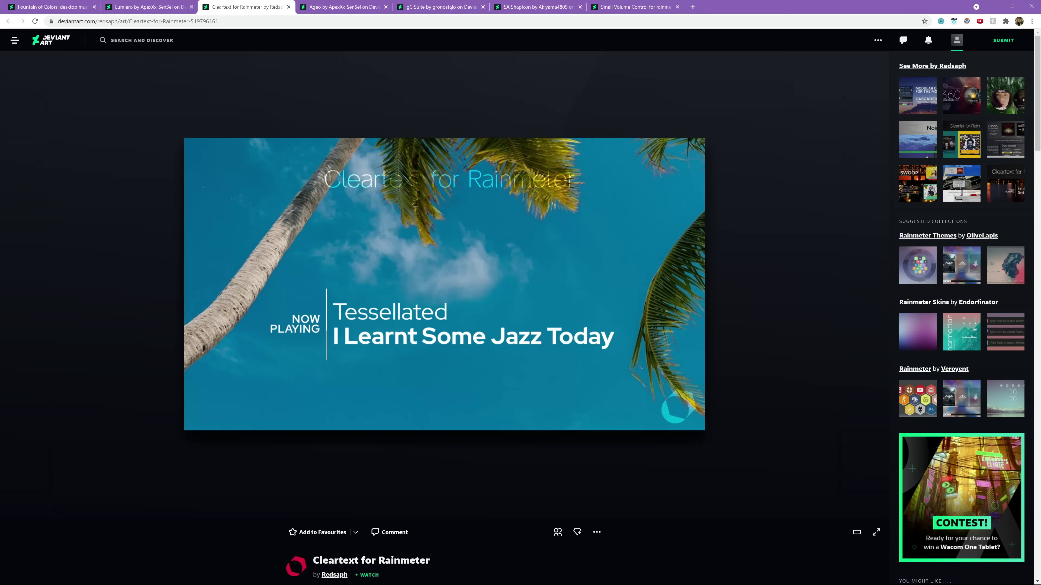
key("ctrl+Tab")
key("ctrl+Tab")
key("ctrl+Tab")
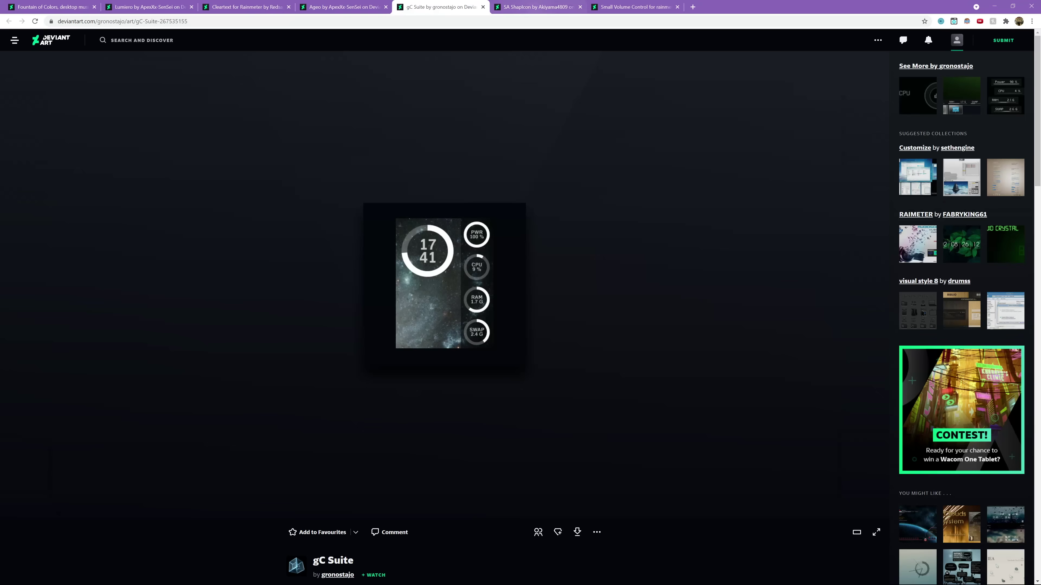
key("ctrl+Tab")
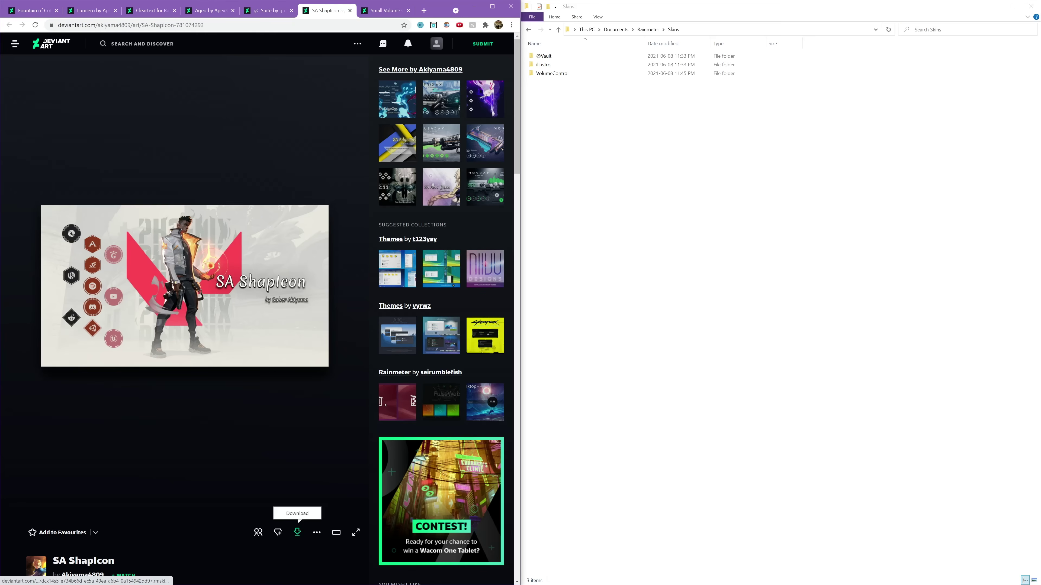
Download the SA ShapIcon skin from DeviantArt and install it with the Rainmeter Skin Installer
left_click(297, 532)
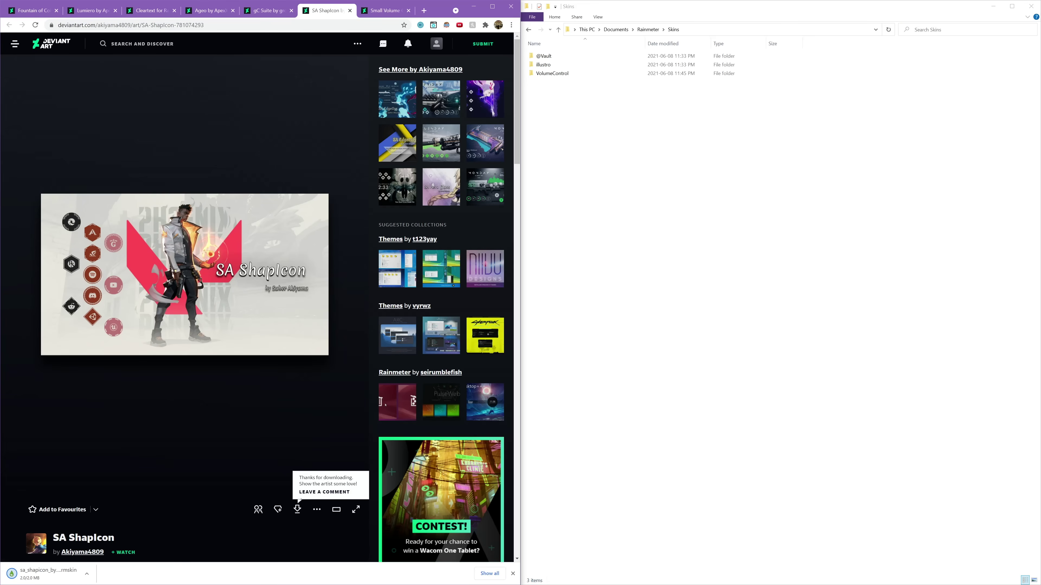
left_click(49, 572)
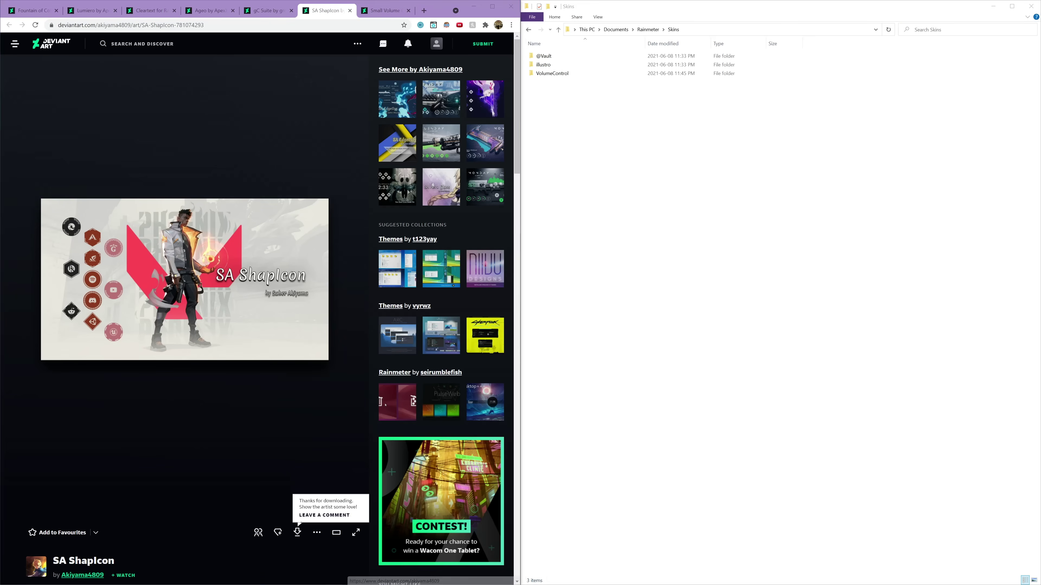
key("Return")
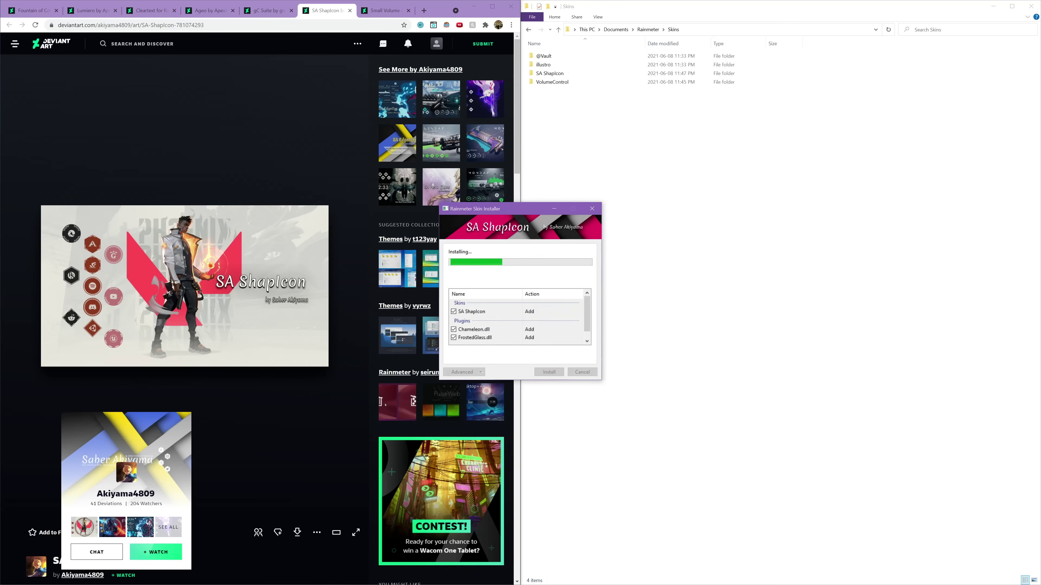
Rename the SA ShapIcon folder in Rainmeter's Skins folder to Icons
left_click(550, 74)
key("F2")
type("I")
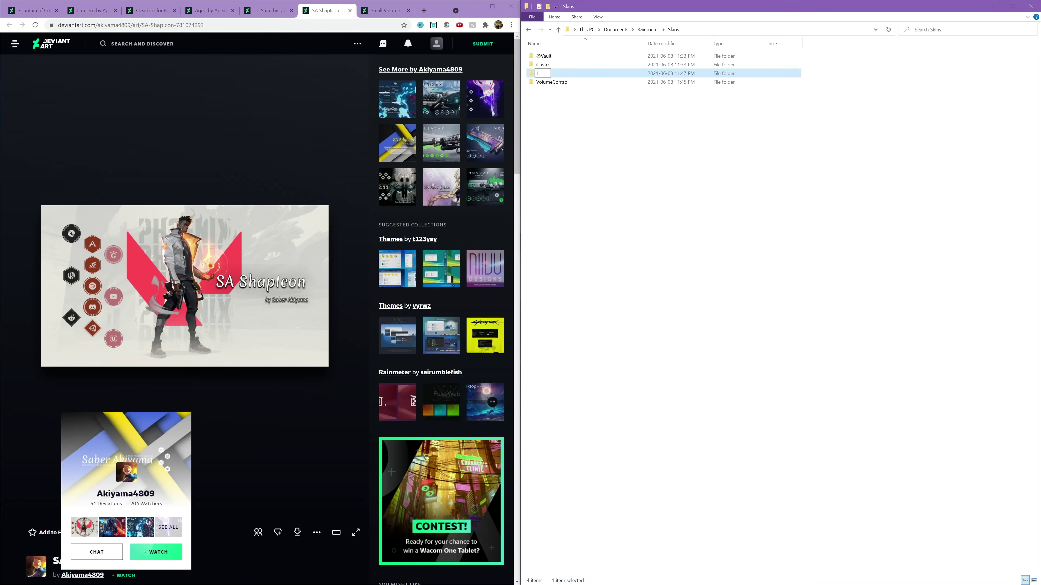
type("cons")
key("Return")
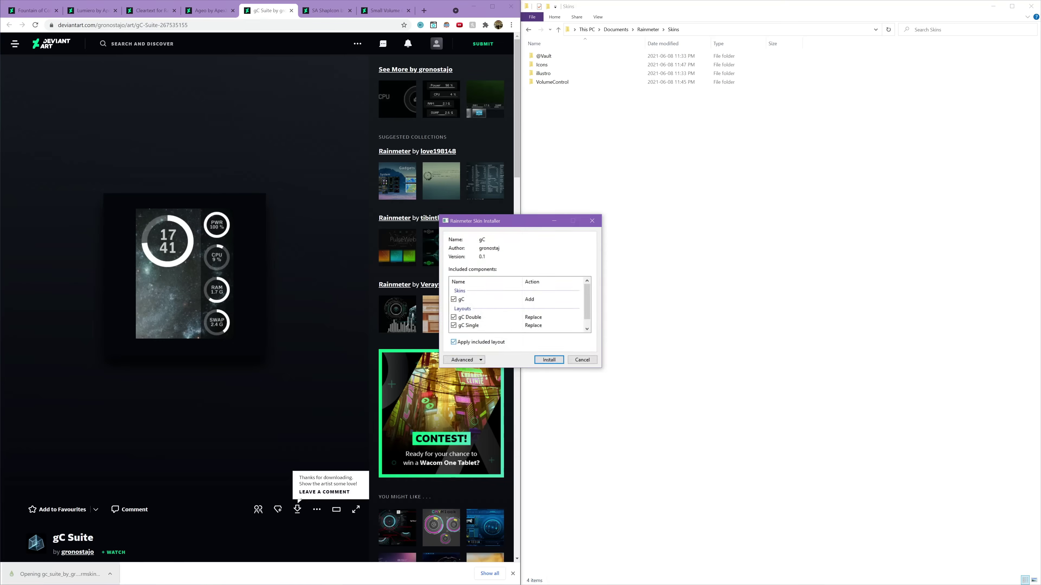
key("Return")
Install the gC Suite skin and rename its folder to HardwareInfo
key("F2")
type("HardwareInfo")
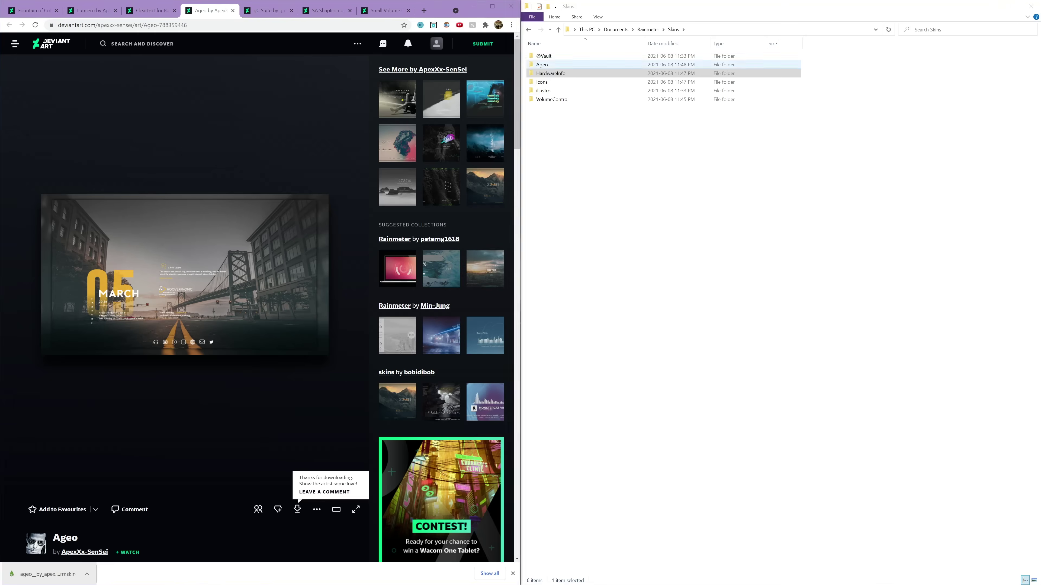
Rename the Ageo skin's folder to DateTime and start renaming the following skin's folder
key("F2")
type("DateTime")
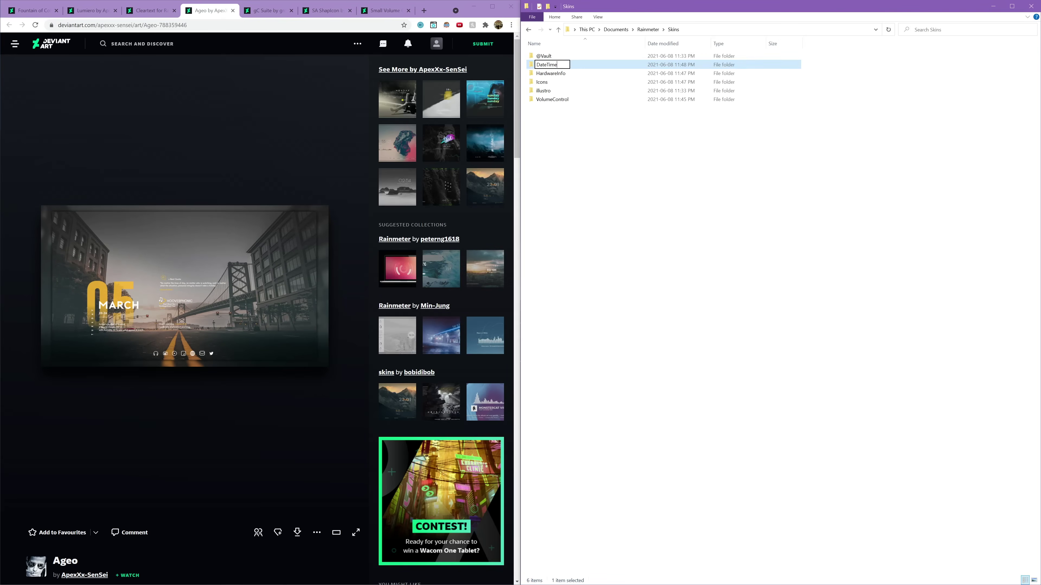
key("Return")
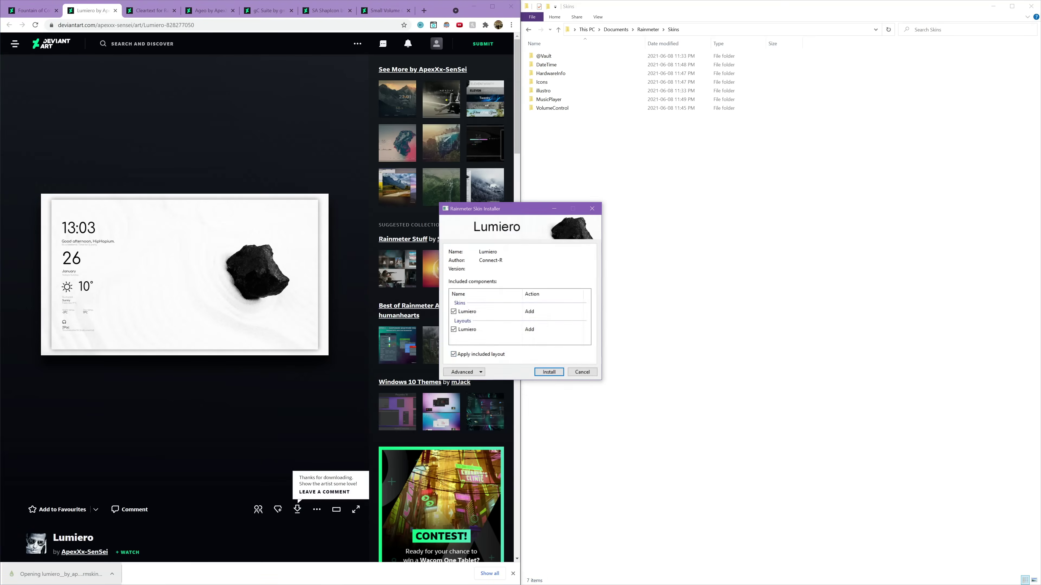
key("Return")
key("F2")
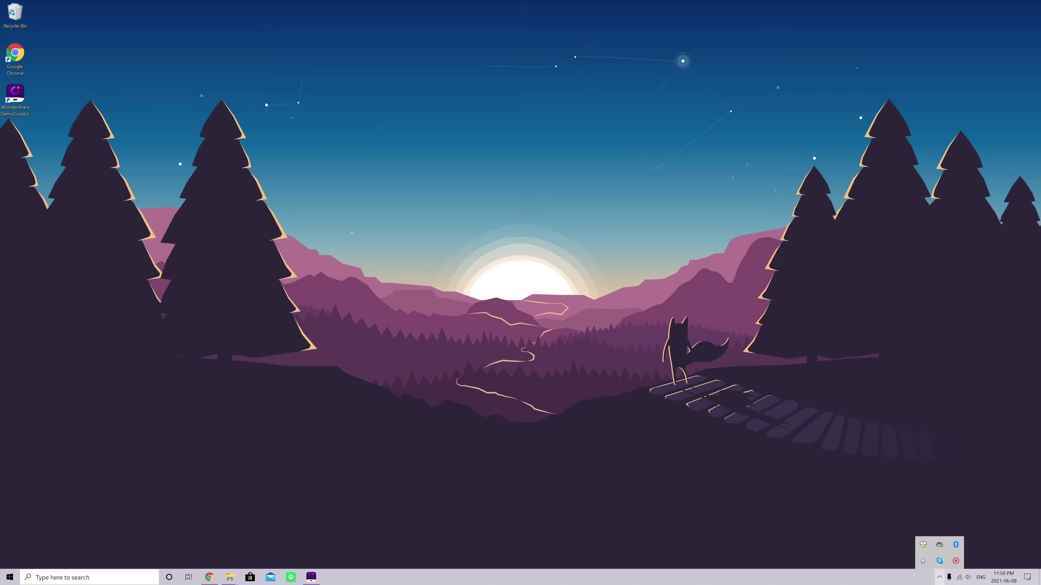
Open Manage Rainmeter and load Time and Date.ini from the DateTime skin's Time and Date folder
left_click(923, 561)
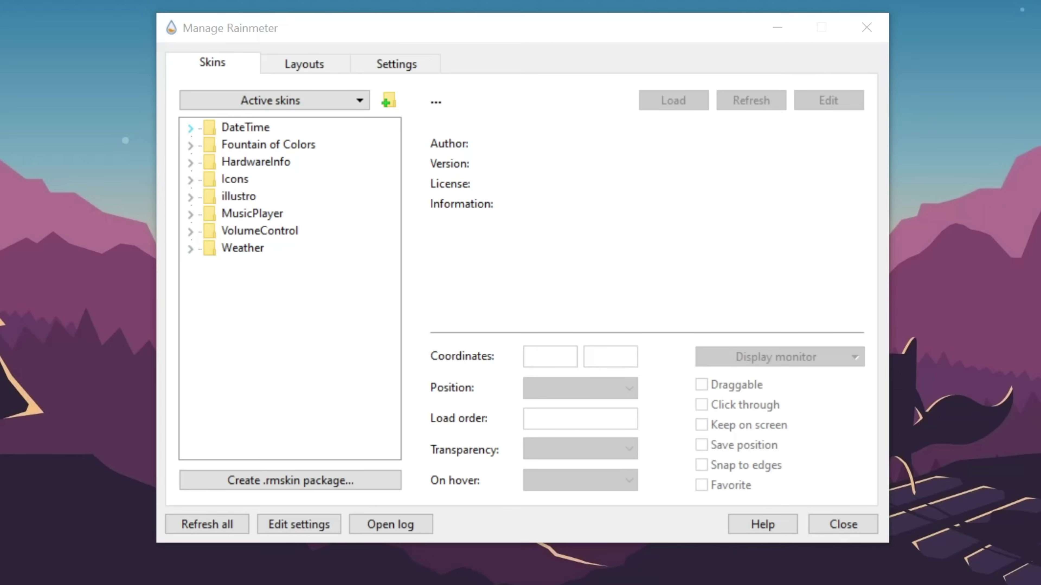
left_click(190, 128)
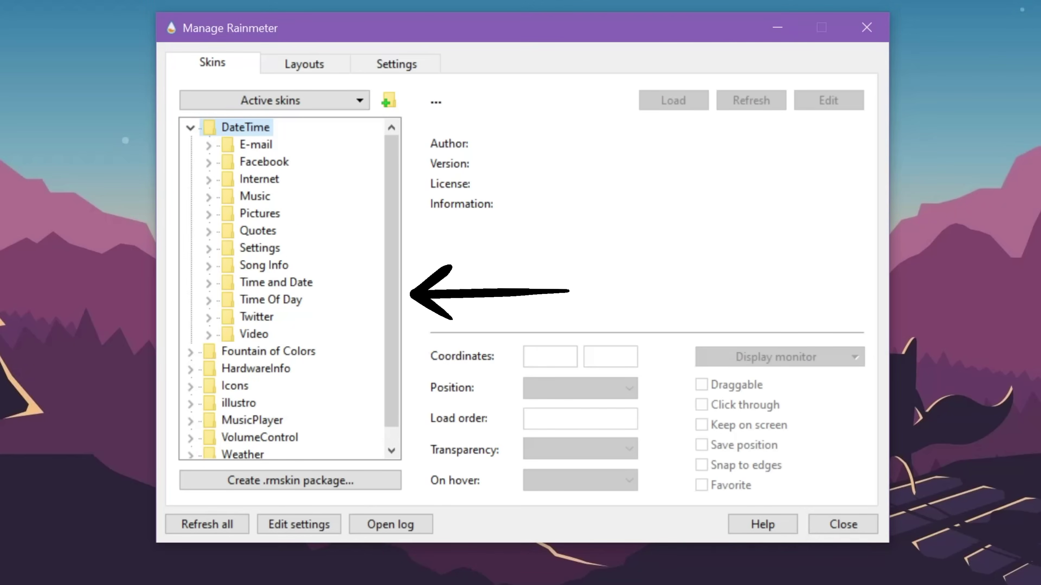
left_click(209, 283)
left_click(302, 300)
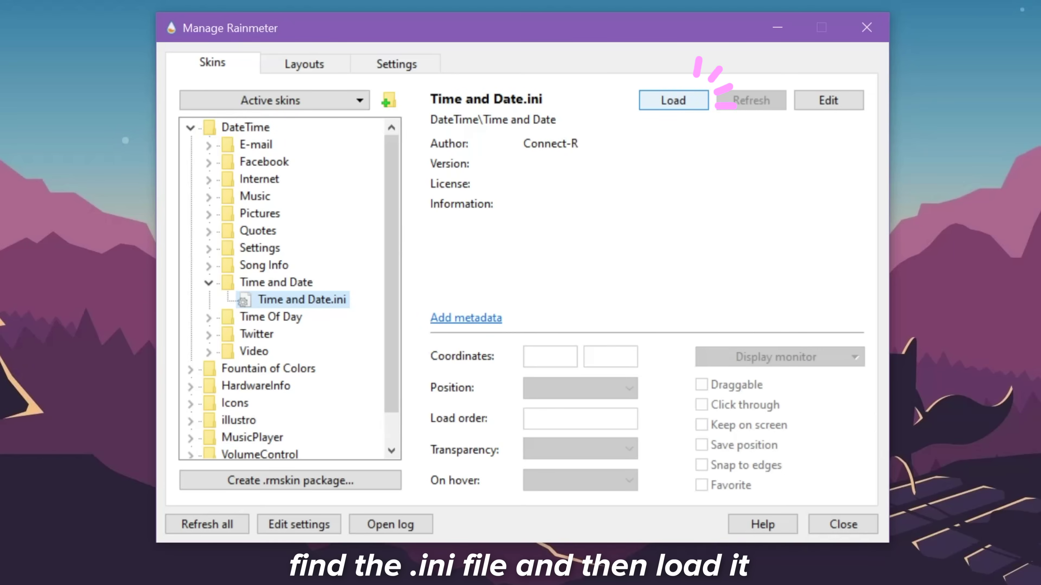
left_click(674, 100)
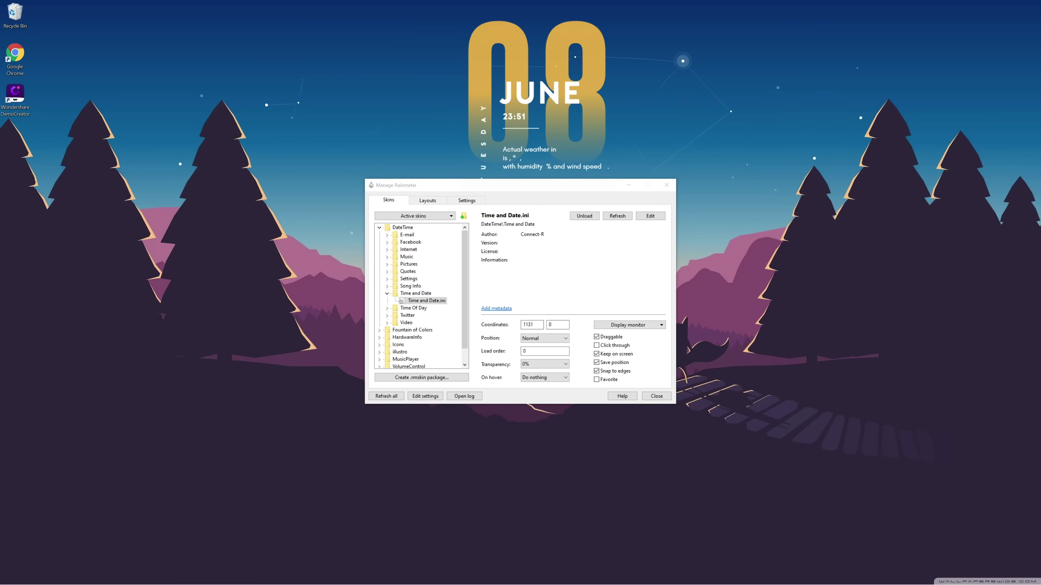
Edit the Time and Date skin to clear the weather info meter's Text value, and refresh the skin
right_click(537, 54)
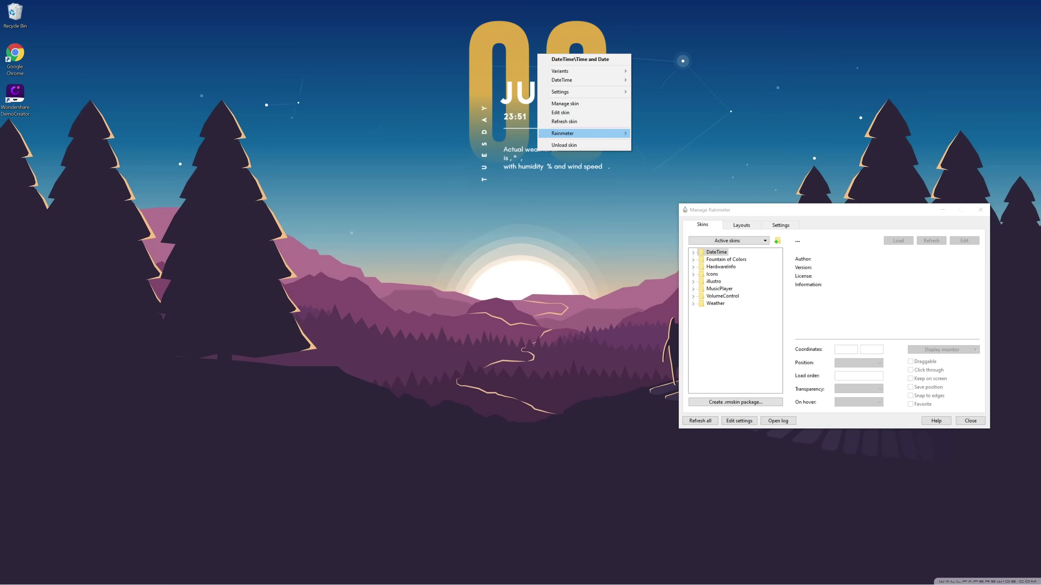
left_click(567, 112)
scroll(200, 238, "down", 20)
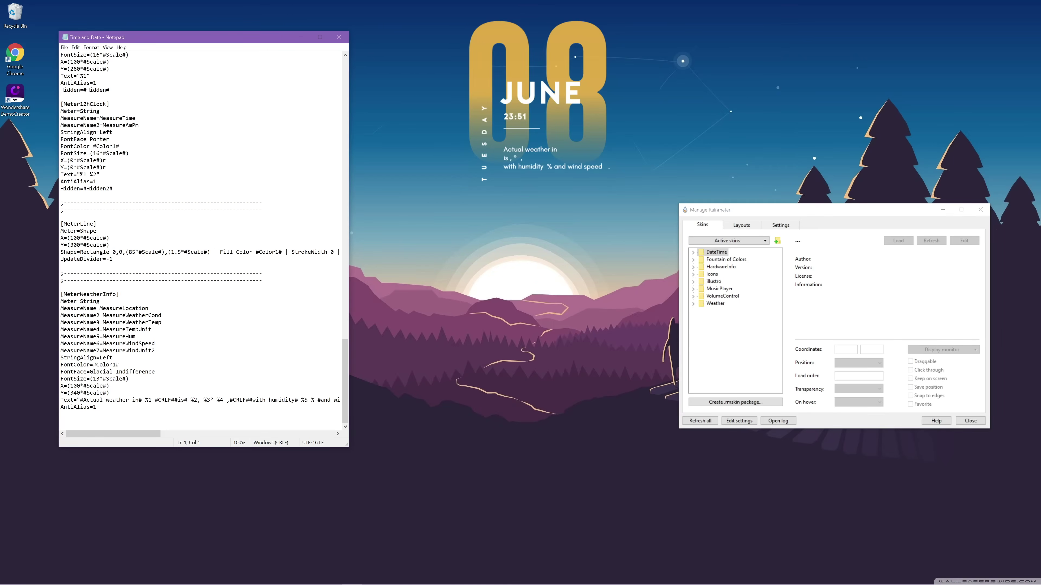
left_click_drag(77, 400, 97, 407)
key("BackSpace")
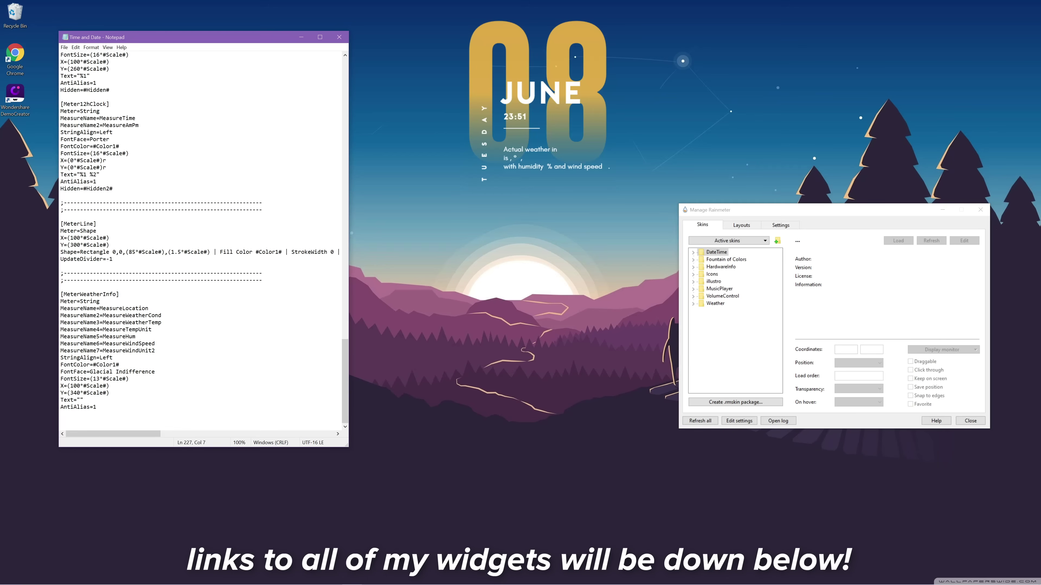
left_click(339, 37)
right_click(548, 83)
left_click(574, 150)
Load Weather Forecast.ini from the Weather skin and place the widget just below the clock on the date display
left_click_drag(819, 209, 568, 231)
left_click_drag(541, 94, 549, 94)
left_click(442, 324)
left_click(450, 354)
left_click(491, 362)
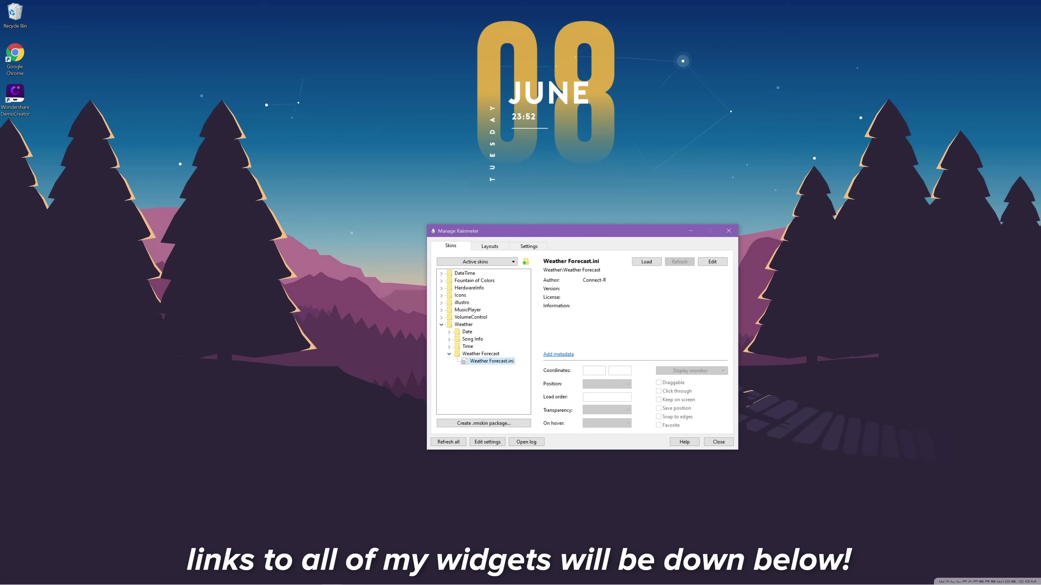
left_click(646, 262)
left_click_drag(50, 27, 563, 161)
right_click(563, 160)
left_click_drag(630, 232, 636, 348)
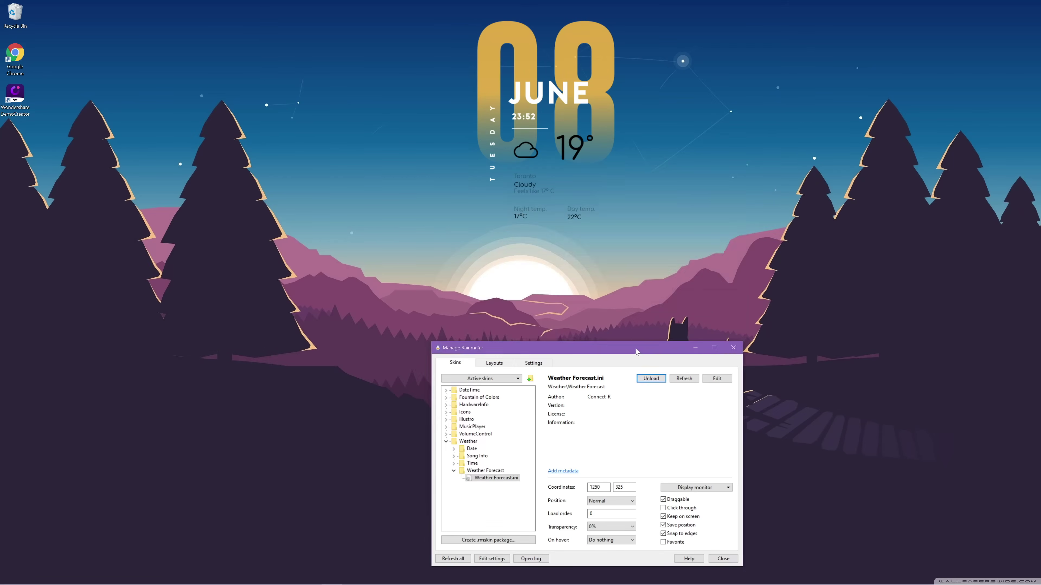
Change the Weather Forecast widget's text and icon color to white through its custom skin actions
right_click(539, 153)
mouse_move(576, 169)
left_click(662, 179)
left_click(468, 222)
key("Return")
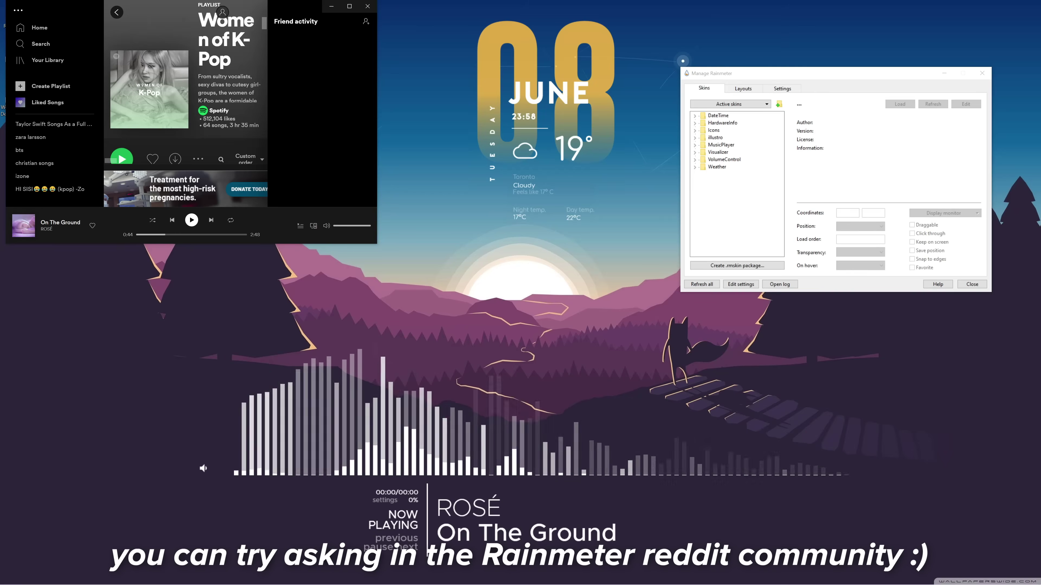
Skip forward through several tracks using the music player widget's playback controls
left_click(408, 547)
left_click(409, 548)
left_click(409, 547)
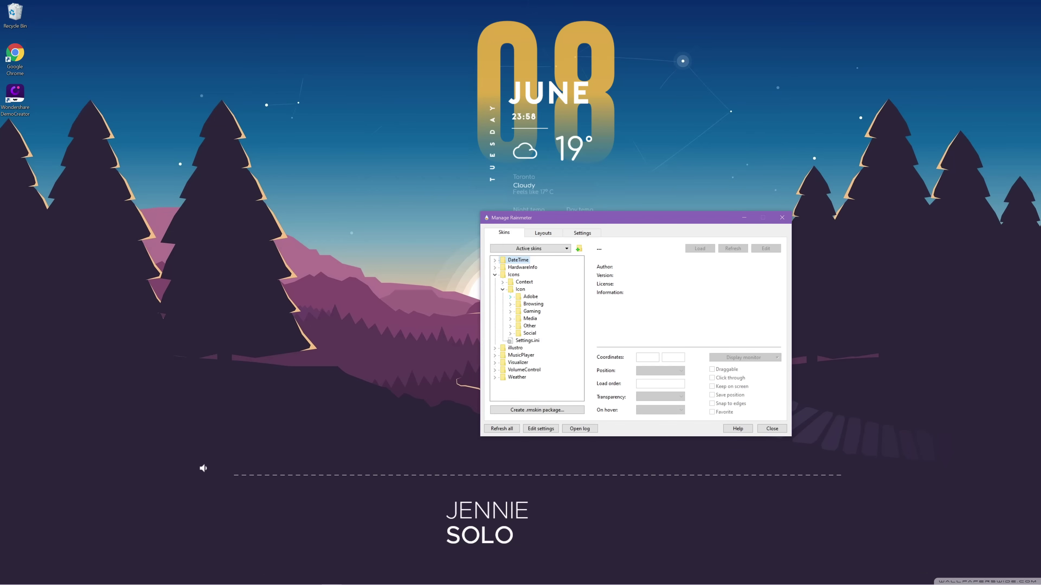
Load the Chrome icon from the Icons skin's Browsing folder and place it over the second large tree
left_click(510, 304)
left_click(518, 319)
left_click(549, 326)
left_click(700, 248)
left_click_drag(18, 18, 251, 178)
Load the Spotify and Twitch icons from the Icons skin's Media folder and place them near the Chrome icon
left_click(510, 304)
left_click(510, 318)
left_click(518, 341)
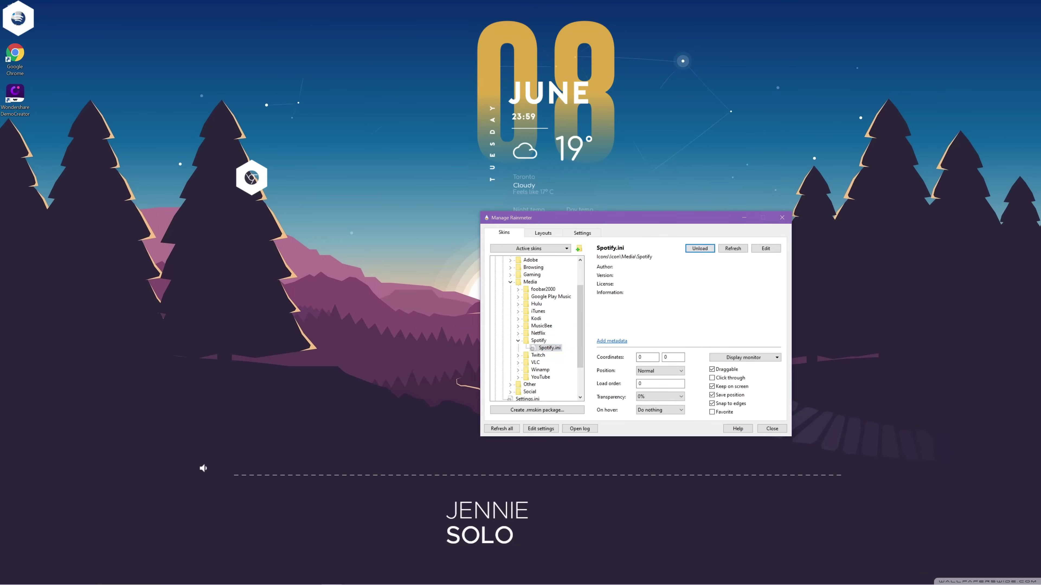
double_click(538, 356)
left_click(549, 362)
left_click(700, 249)
Load the YouTube icon from the Media folder and place it above the Spotify icon
scroll(541, 370, "down", 1)
double_click(541, 362)
left_click(550, 369)
left_click(699, 248)
left_click_drag(18, 18, 196, 101)
left_click(518, 318)
left_click(518, 326)
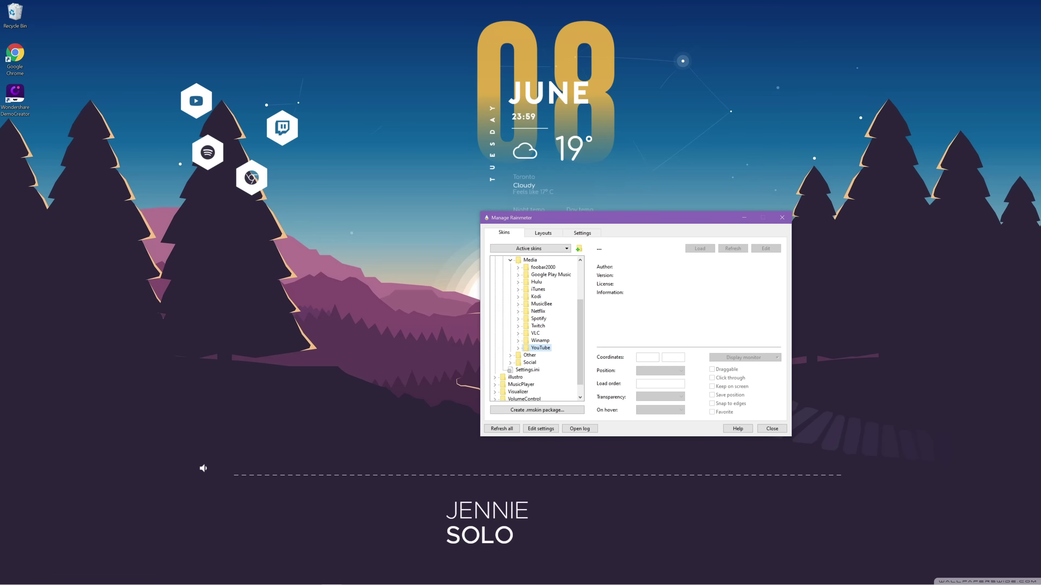
Load the DaVinci Resolve icon from the Other folder and place it lower and to the left of the Spotify icon
left_click(510, 355)
scroll(536, 311, "down", 1)
left_click(518, 283)
double_click(551, 289)
left_click_drag(18, 18, 154, 209)
Load This PC (Computer).ini from the Other folder and place the icon below the Chrome icon
left_click(517, 282)
left_click(518, 341)
double_click(554, 348)
left_click_drag(18, 18, 231, 235)
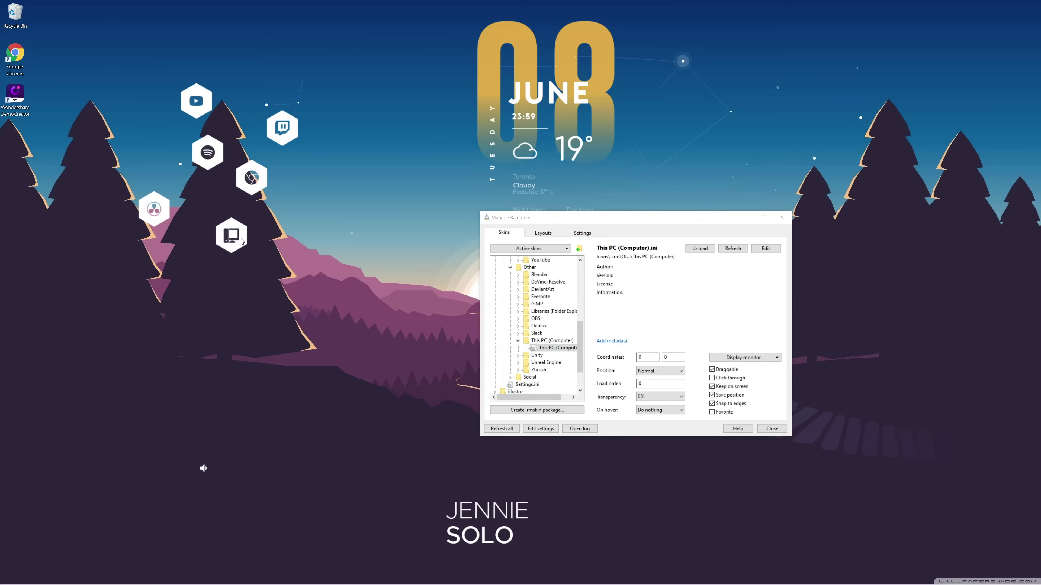
Load the Discord icon from the Social folder and place it below the This PC icon
left_click(510, 268)
left_click(510, 347)
left_click(518, 333)
double_click(550, 341)
left_click_drag(18, 18, 206, 271)
left_click(518, 333)
left_click(510, 326)
scroll(532, 348, "up", 2)
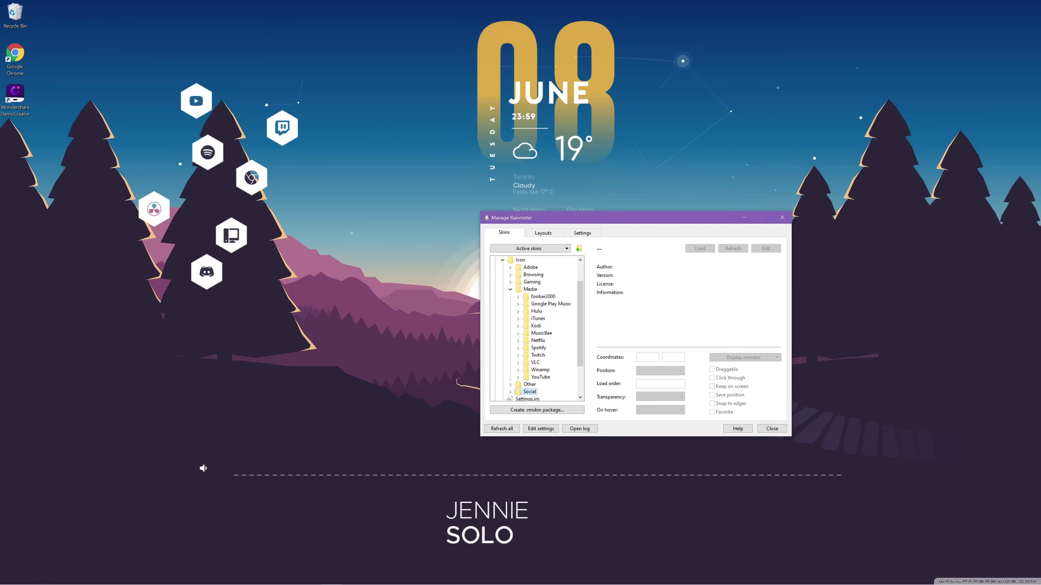
Load the Libraries folder icon from the Other folder, place it below the Discord icon, and close Manage Rainmeter
left_click(510, 384)
left_click(518, 355)
double_click(549, 326)
double_click(553, 334)
left_click_drag(28, 24, 261, 310)
left_click(510, 282)
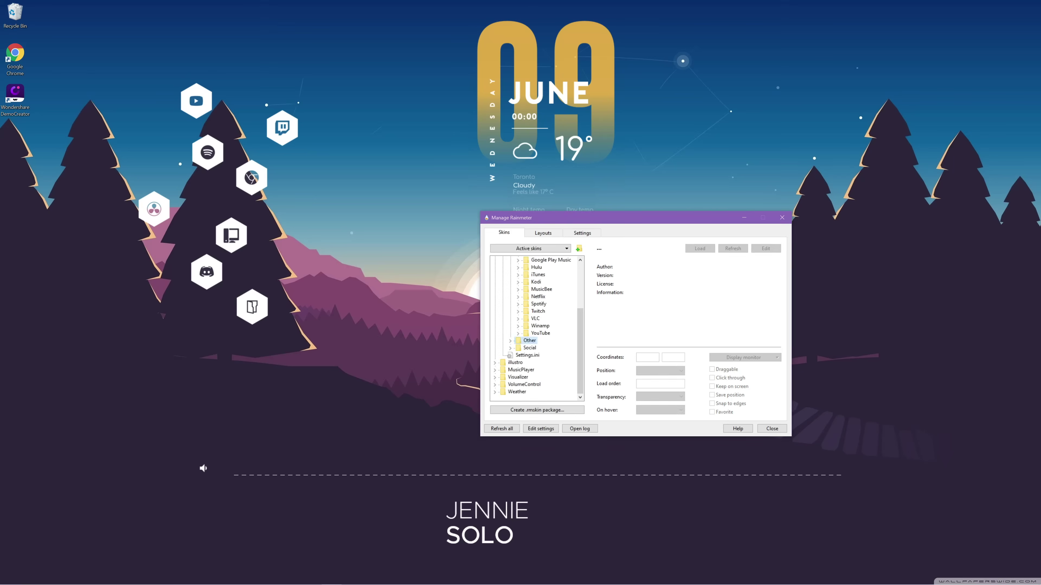
left_click(510, 318)
left_click(495, 275)
left_click(782, 218)
Set the icon skins' Height Icon option to 108 in their settings panel
right_click(248, 177)
left_click(279, 194)
left_click(738, 408)
left_click(270, 195)
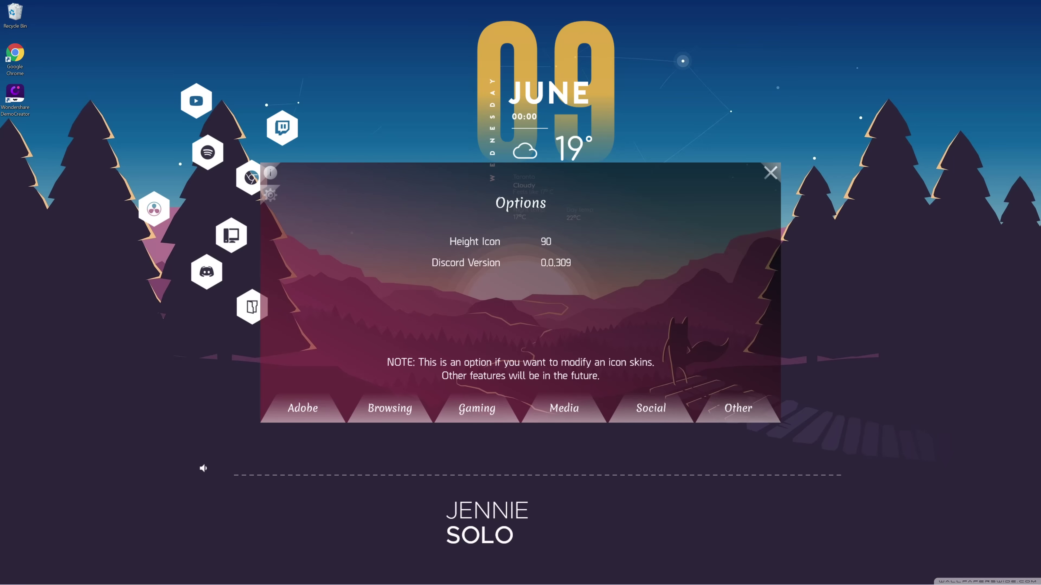
left_click(548, 241)
type("108")
key("Return")
left_click(771, 173)
Rearrange the enlarged hexagon icons into a staggered vertical column over the trees, with DaVinci Resolve at the bottom
left_click_drag(200, 105, 188, 122)
left_click_drag(157, 213, 183, 194)
left_click_drag(232, 237, 203, 230)
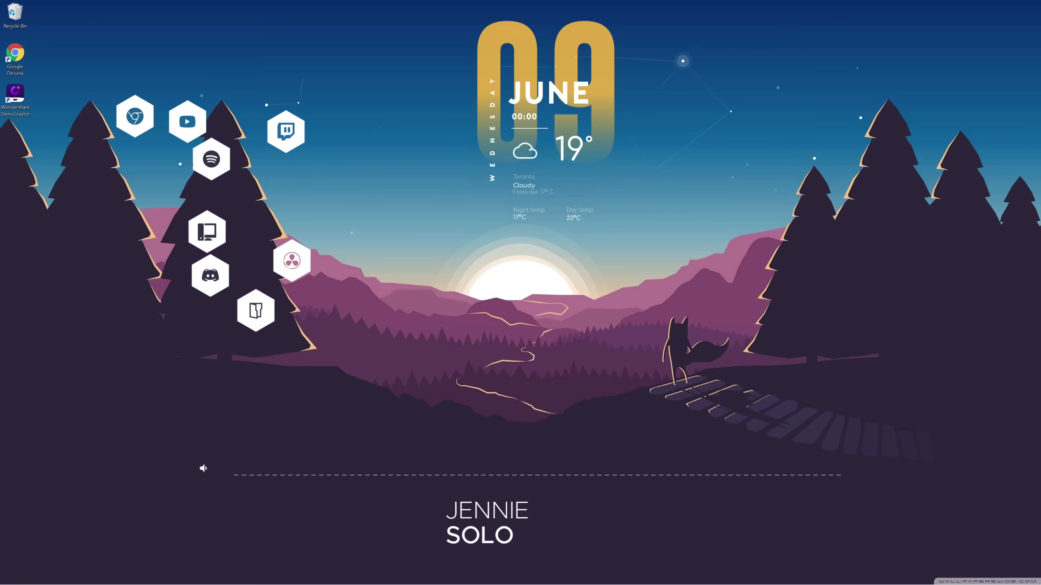
left_click_drag(255, 311, 159, 329)
left_click_drag(292, 261, 179, 366)
Load gC_CPU_QuadCore.ini from the HardwareInfo skin and place the CPU gauge beside the trees opposite the icon column
left_click(440, 265)
left_click(448, 287)
left_click(493, 308)
left_click(645, 246)
left_click_drag(16, 16, 898, 359)
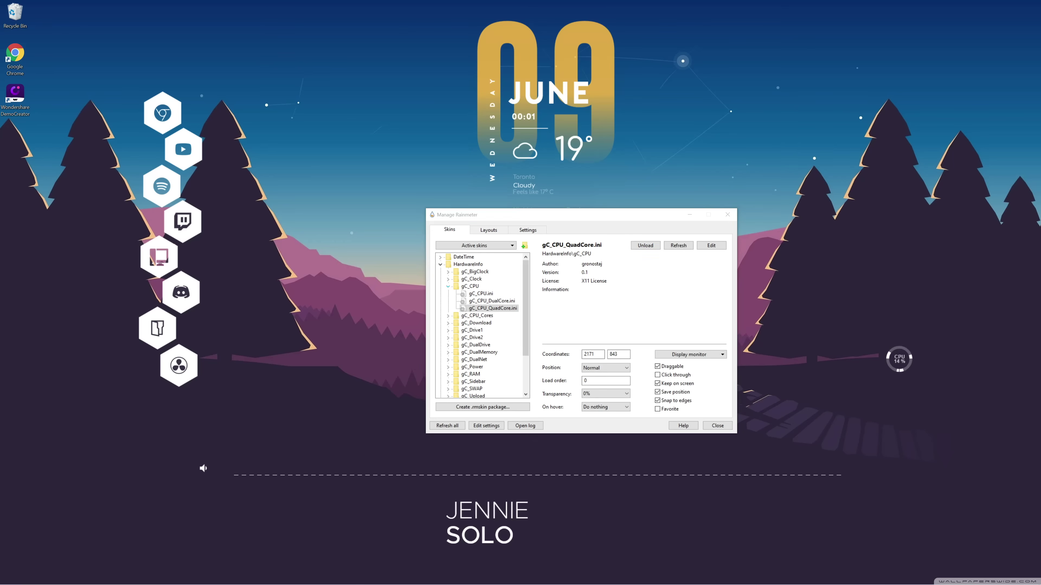
Load the gC_Drive1 widget from the HardwareInfo skin and place it above the CPU gauge
left_click(448, 287)
left_click(448, 308)
left_click(481, 315)
left_click(645, 246)
left_click_drag(16, 15, 901, 301)
left_click(447, 308)
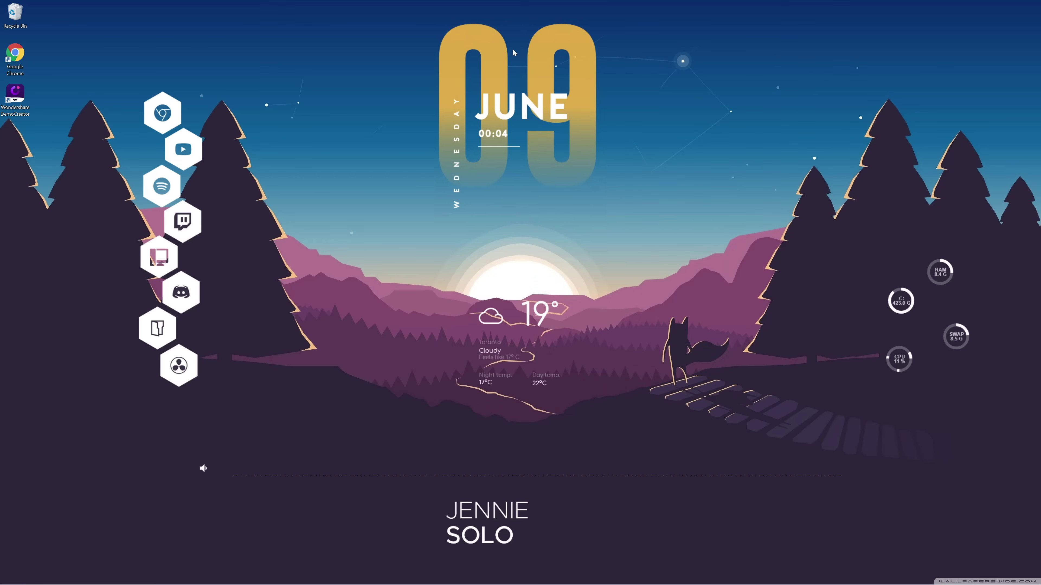
Adjust the date widget's position slightly and move the weather widget up beneath the time
left_click_drag(513, 50, 510, 50)
left_click_drag(526, 315, 525, 167)
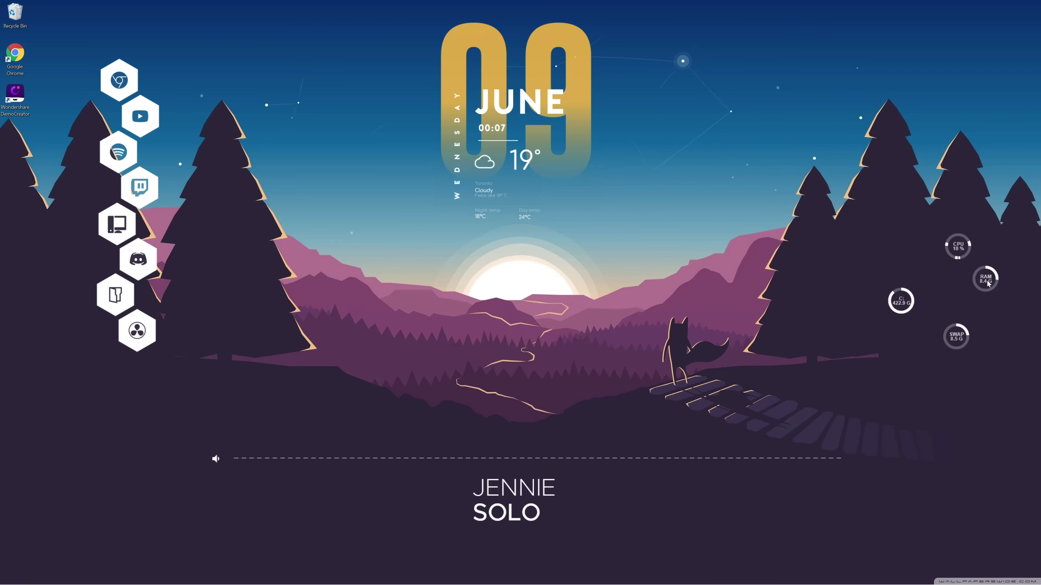
Disable the Draggable setting for the Time and Date, Weather Forecast and Chrome icon skins
right_click(574, 63)
mouse_move(599, 103)
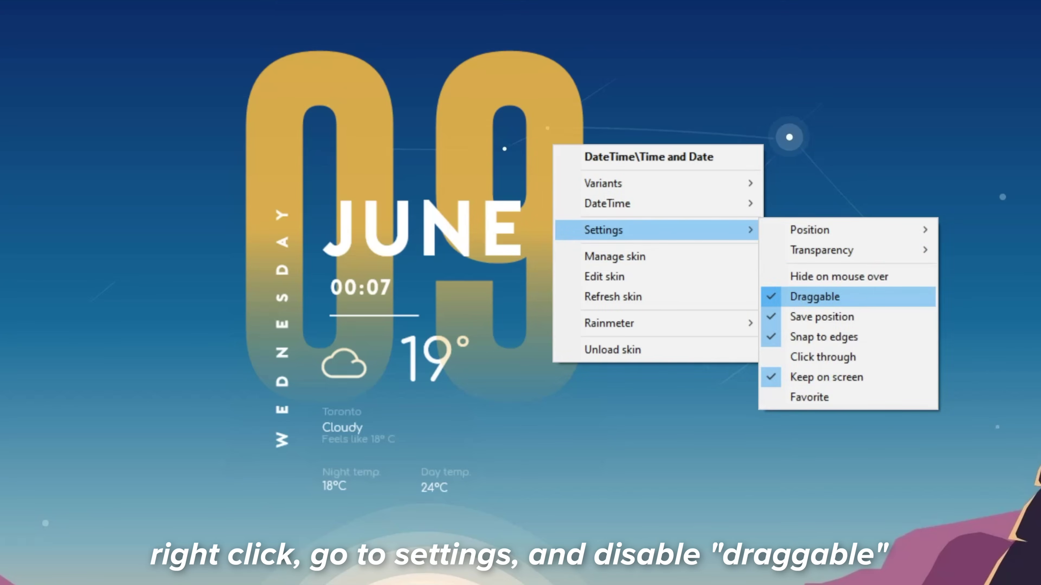
left_click(692, 132)
right_click(448, 190)
mouse_move(477, 281)
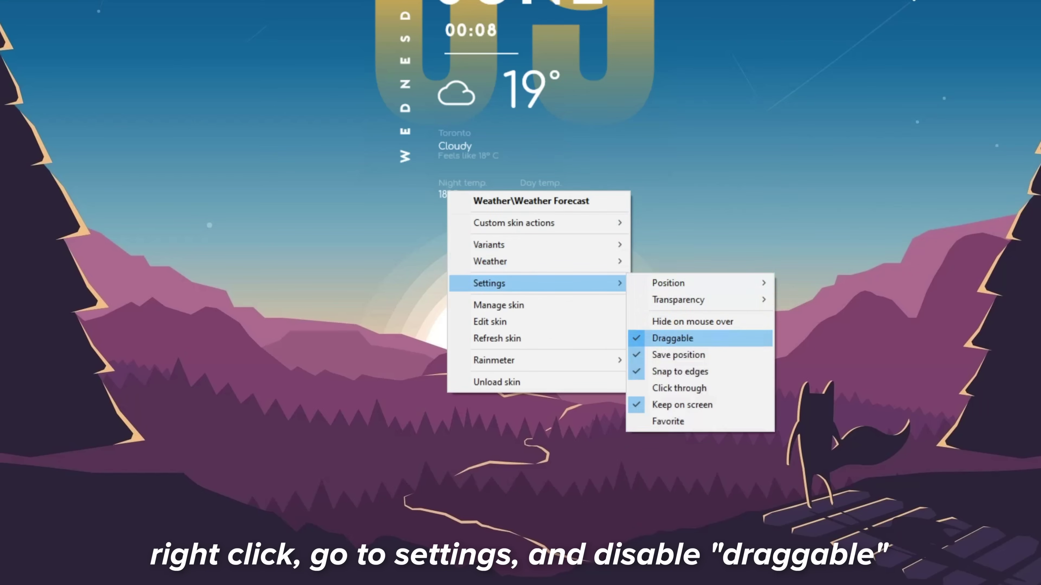
left_click(667, 334)
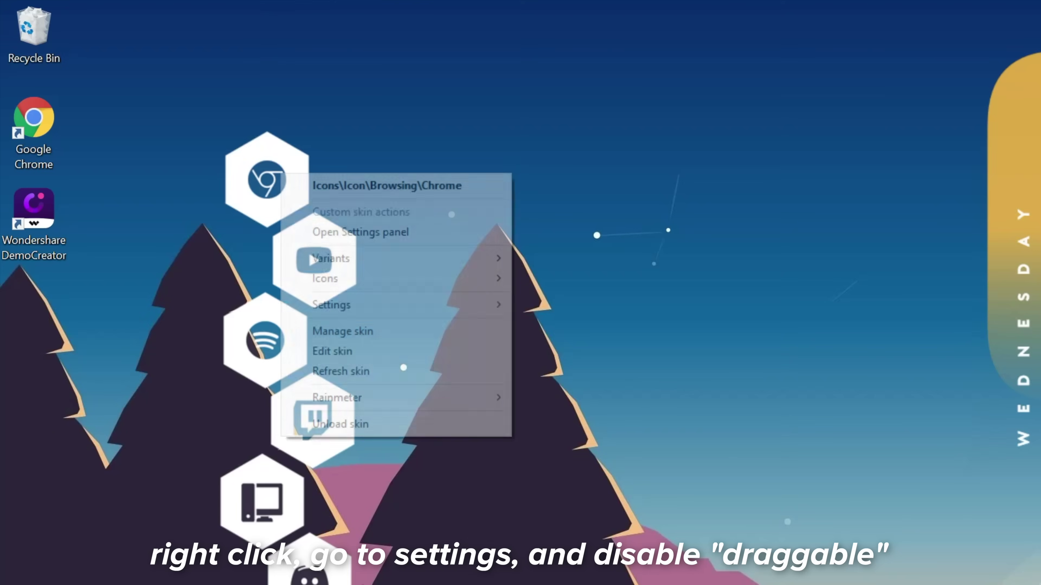
mouse_move(369, 305)
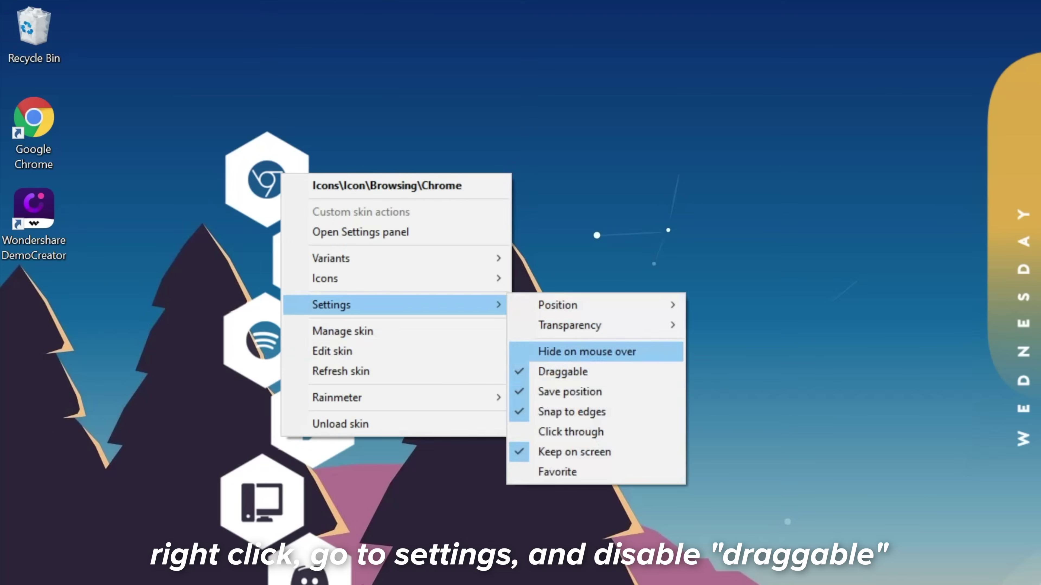
left_click(566, 369)
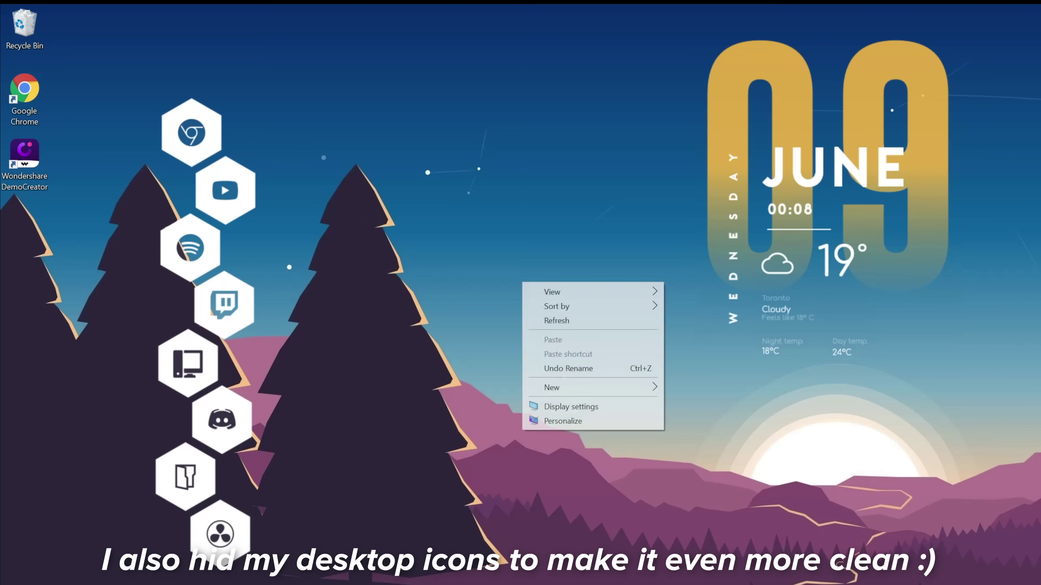
Hide the Windows desktop icons
mouse_move(574, 291)
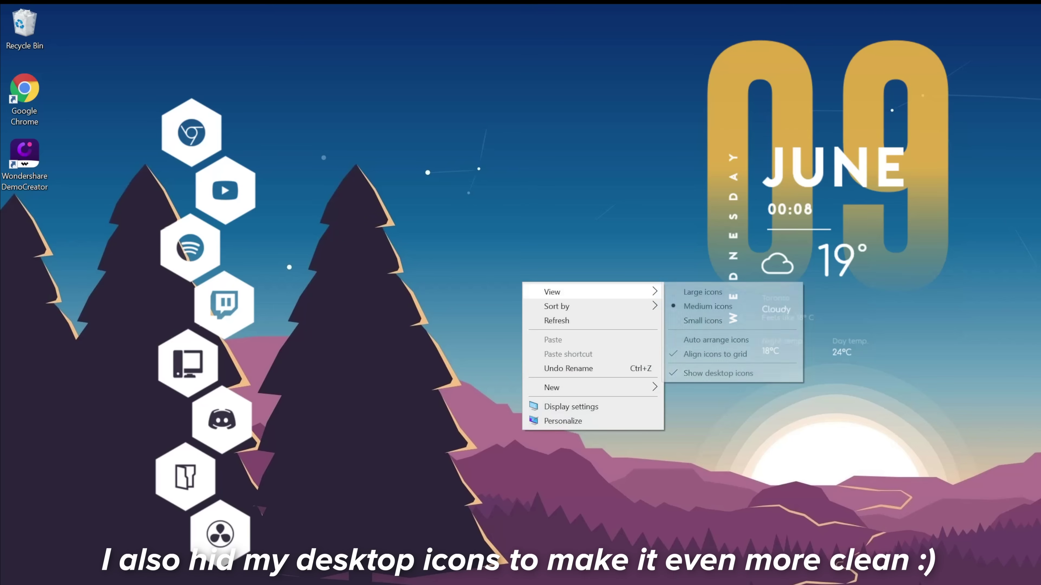
left_click(718, 373)
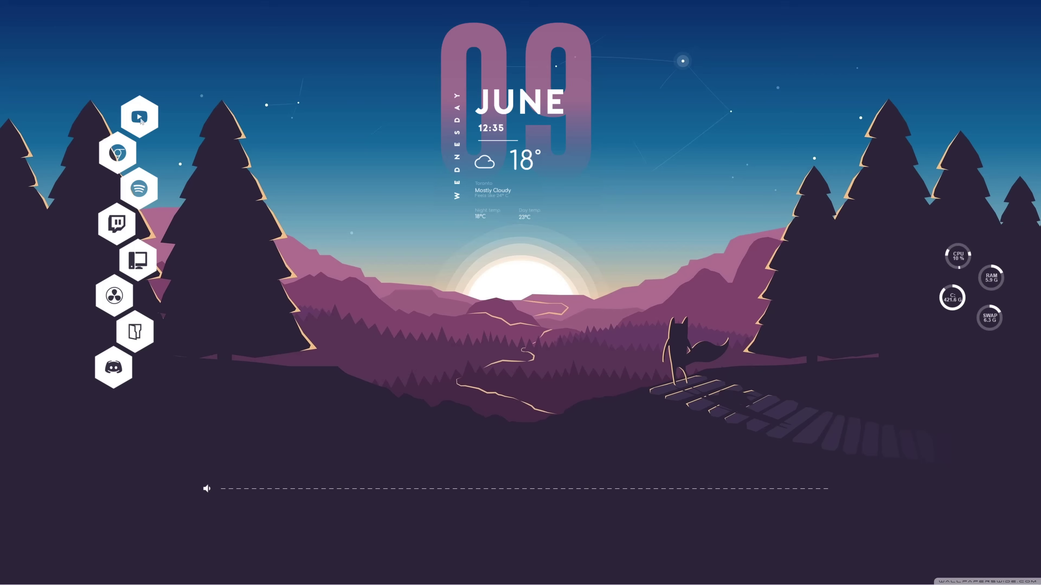
Test the icon skins by launching YouTube, Chrome and Spotify from the desktop
left_click(260, 56)
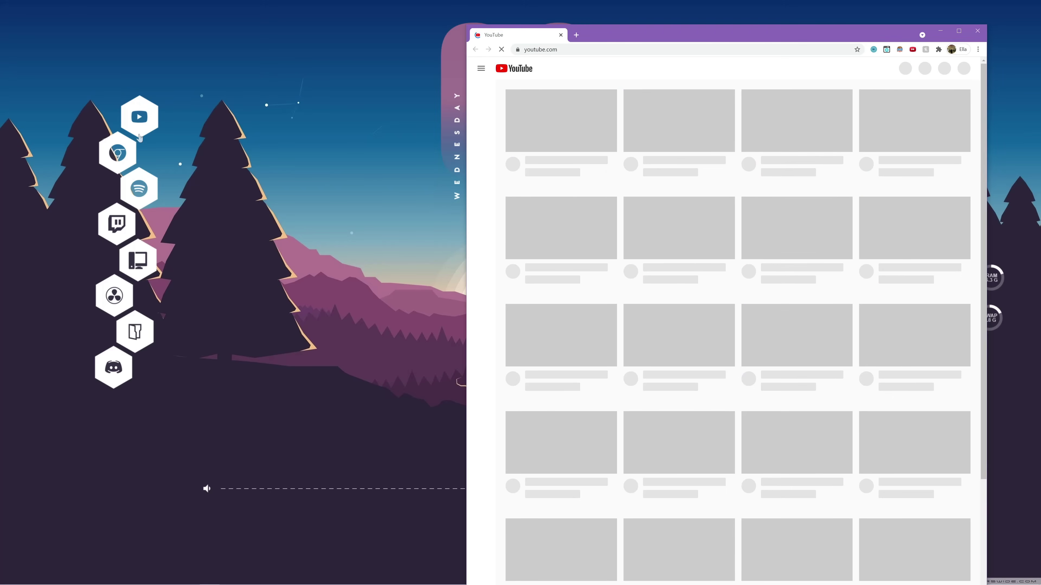
left_click(122, 153)
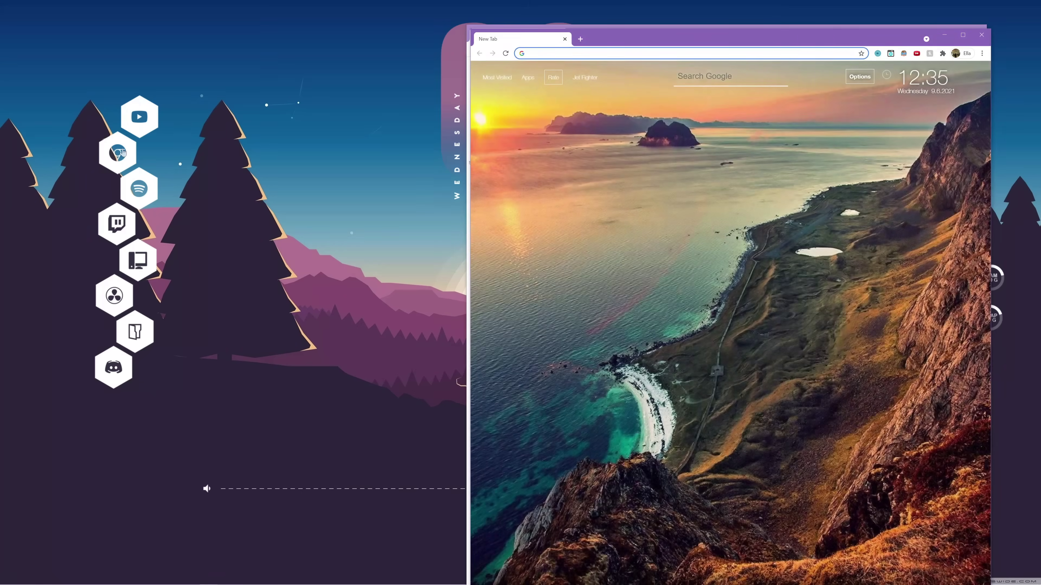
left_click(134, 177)
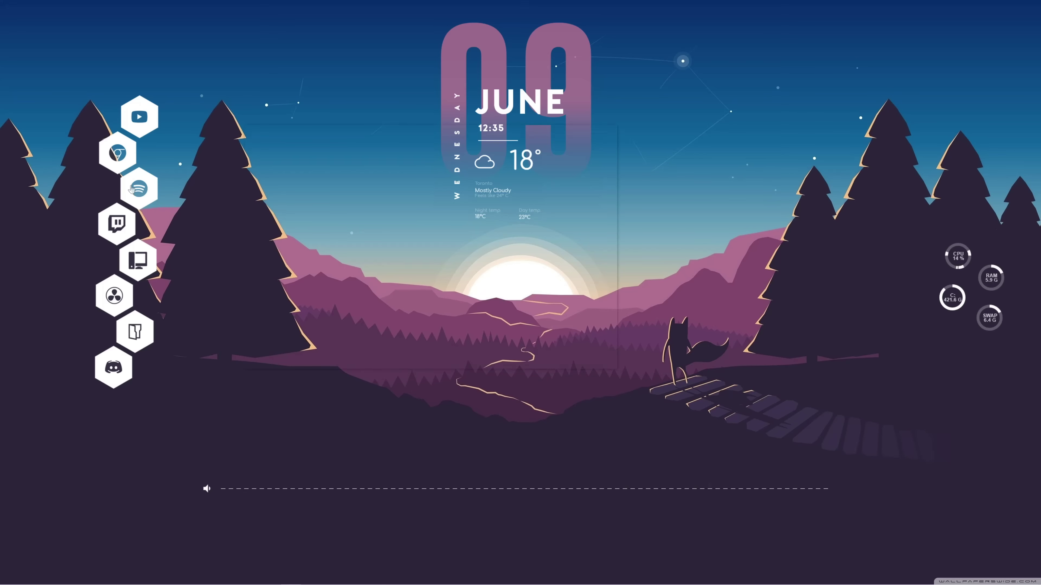
left_click(131, 189)
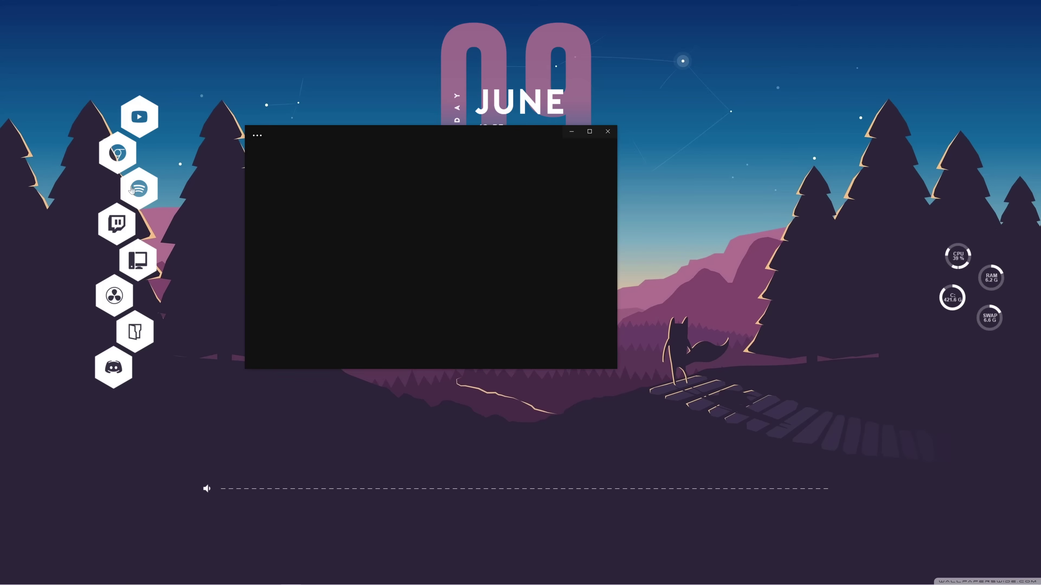
Start playback in Spotify and test pausing, resuming and changing tracks from the music player widget
left_click(430, 347)
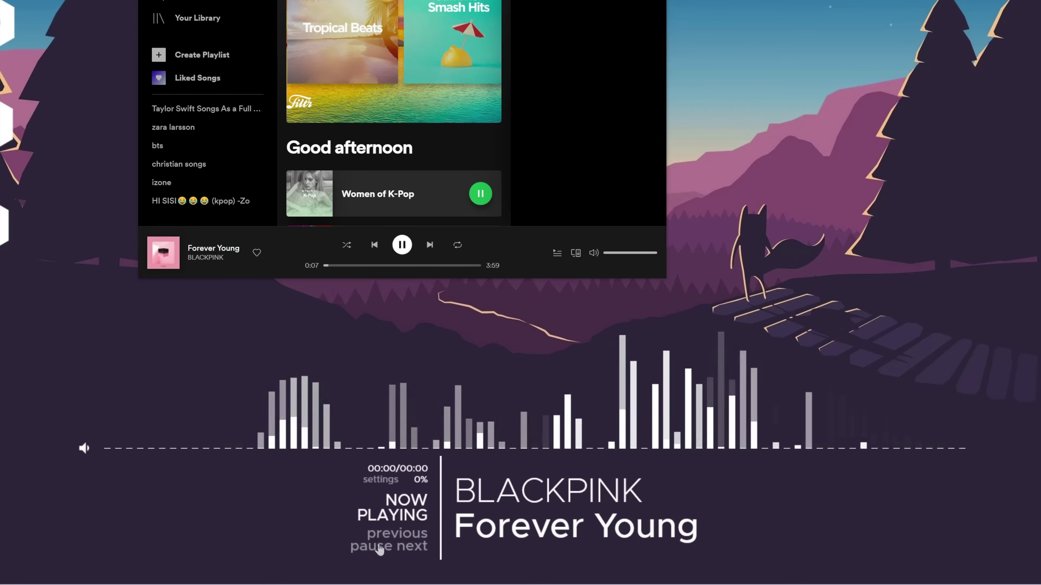
left_click(378, 547)
left_click(380, 549)
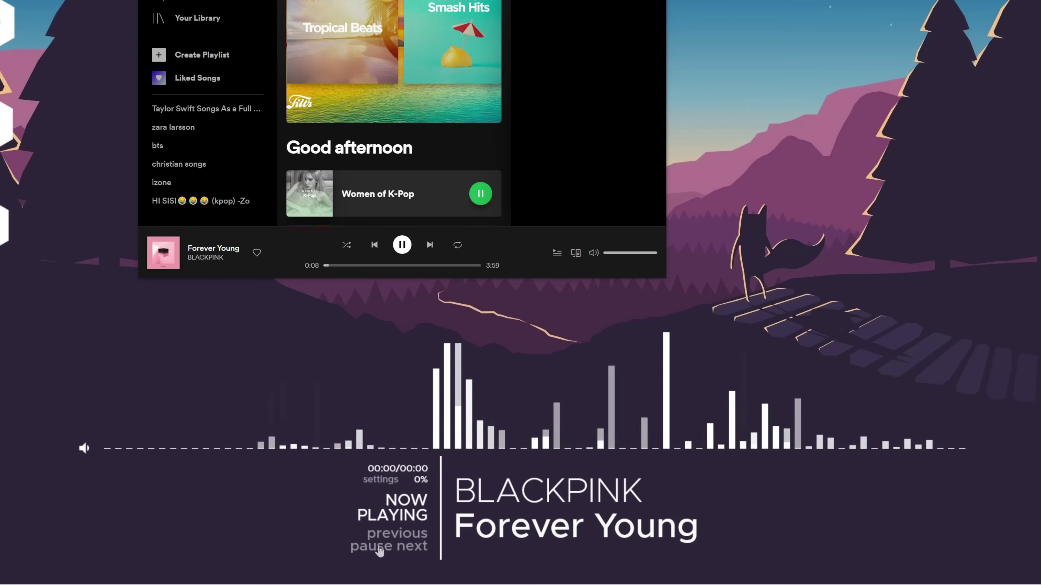
left_click(401, 547)
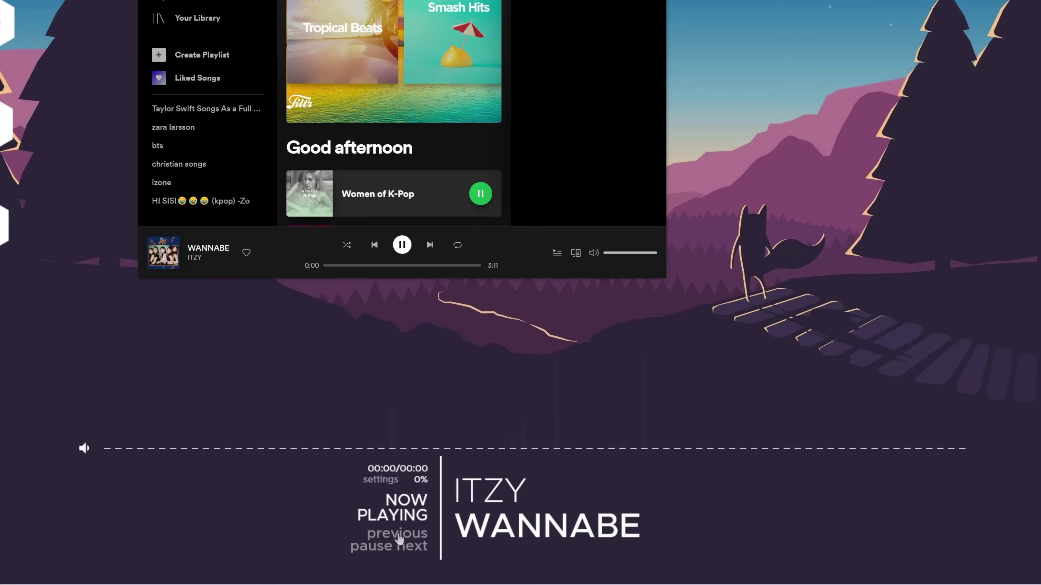
left_click(417, 551)
left_click(418, 551)
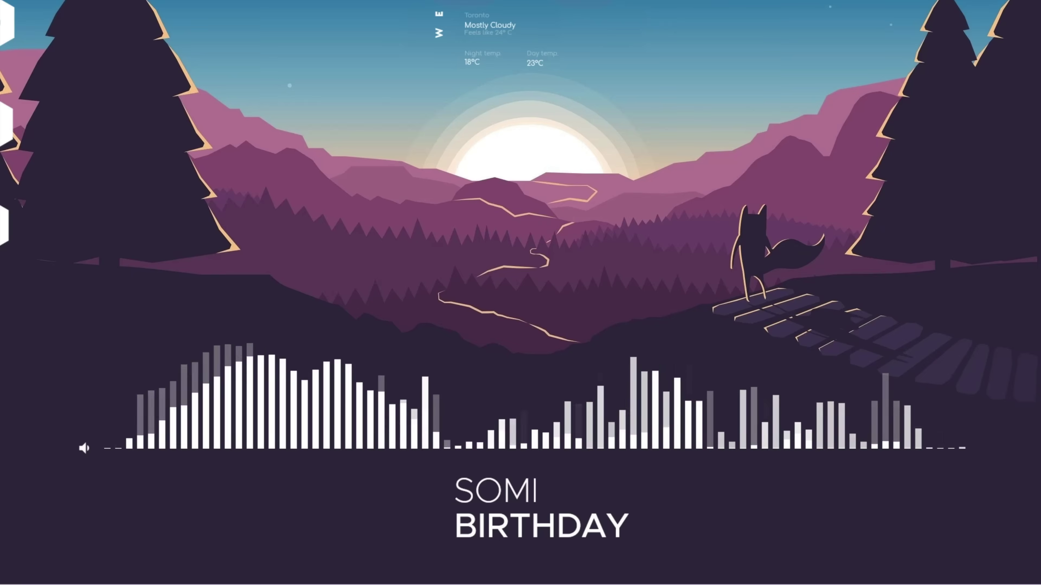
Test the volume widget by lowering the sound volume and raising it again
mouse_move(90, 448)
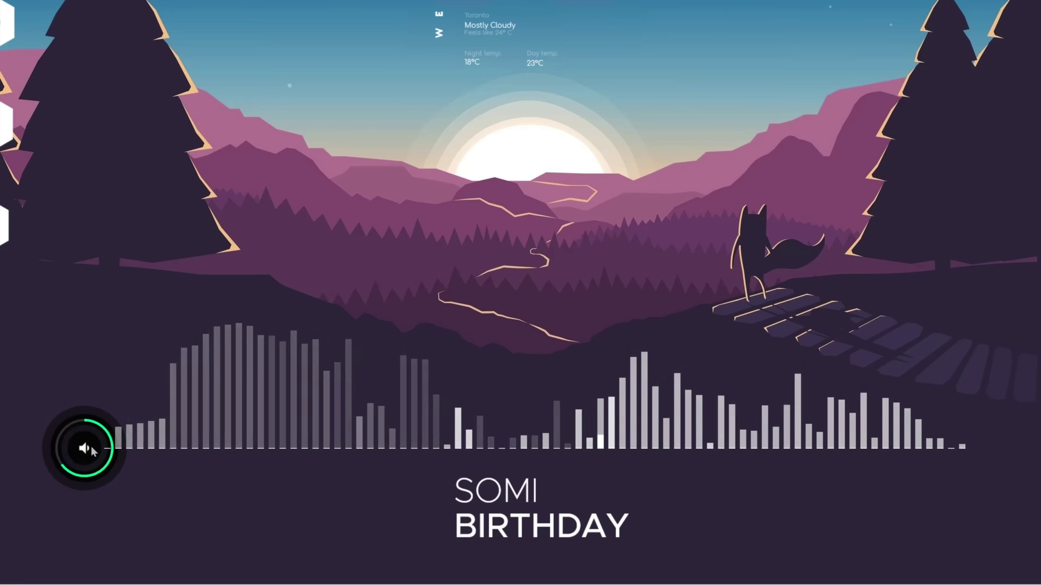
scroll(91, 450, "down", 5)
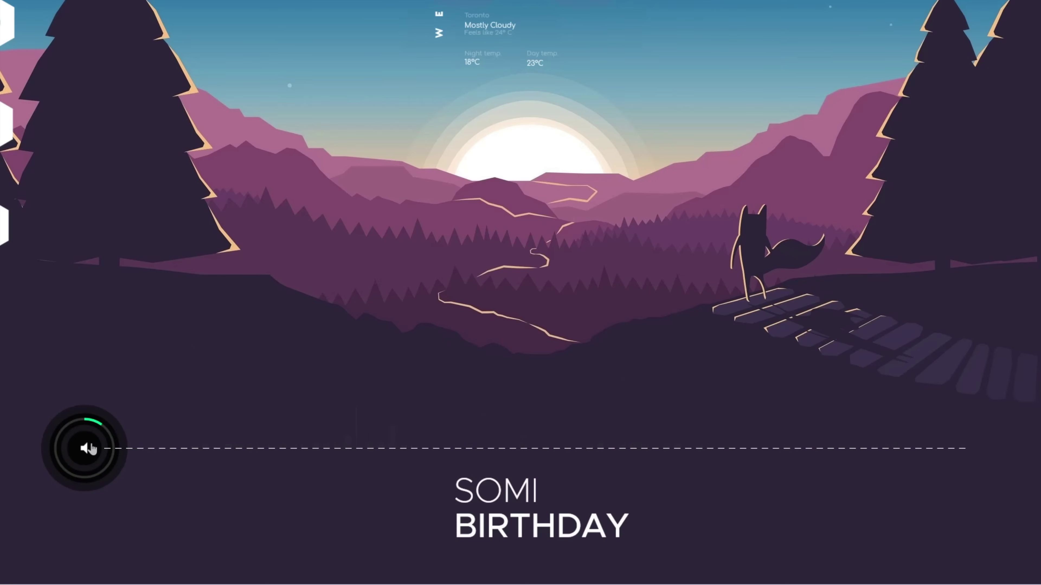
scroll(91, 449, "up", 4)
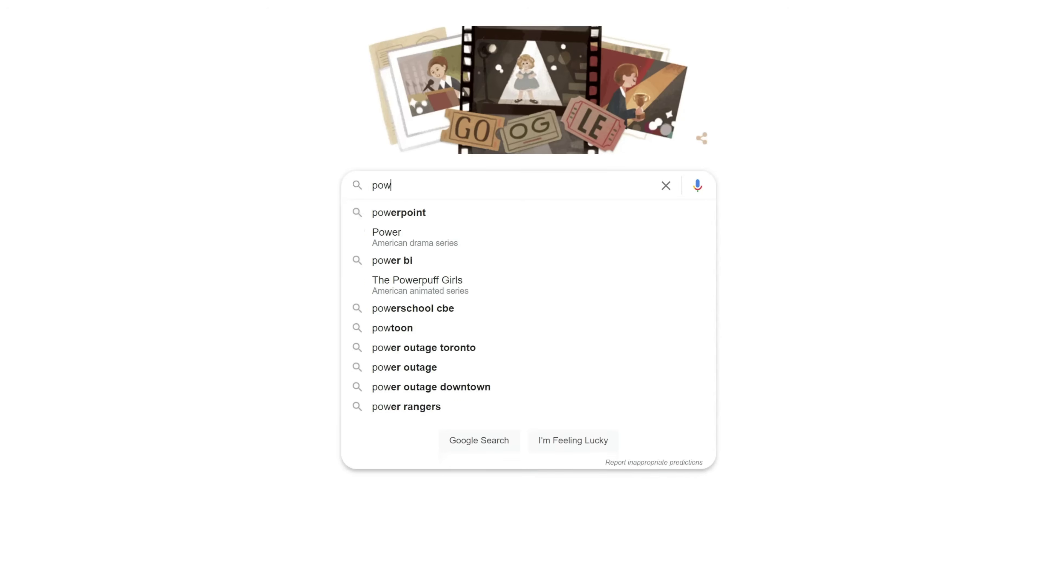
Search Google for PowerToys and get the installer starting from Microsoft's Install PowerToys page
key("Return")
left_click(188, 194)
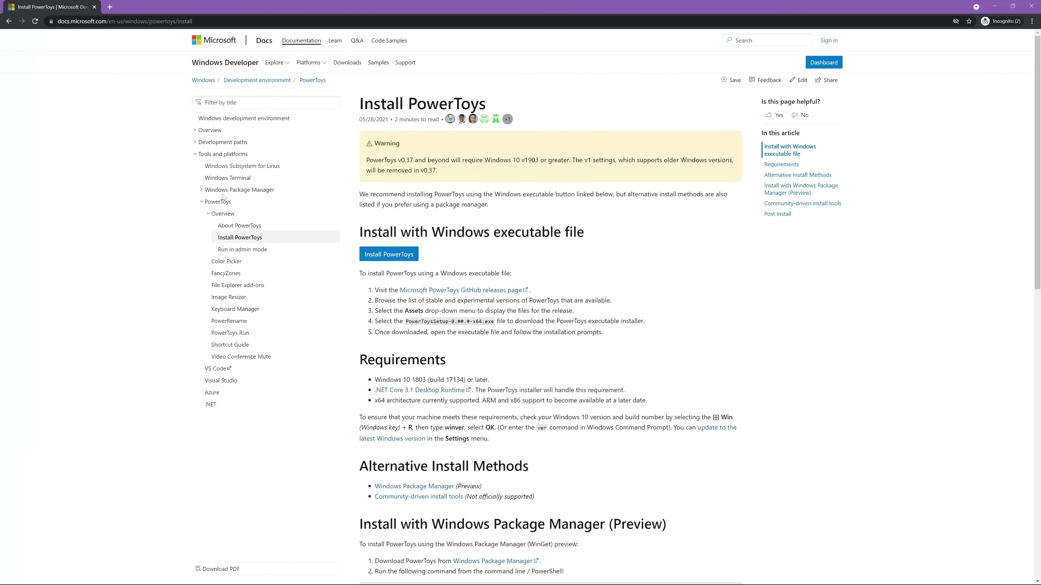
left_click(260, 277)
left_click(444, 344)
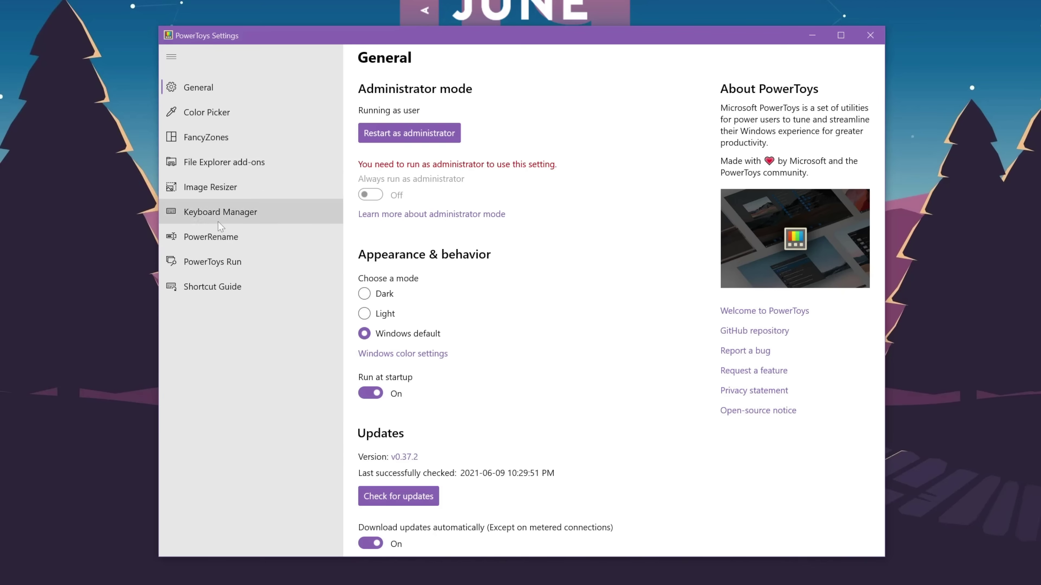
Show the Color Picker settings in PowerToys
left_click(240, 113)
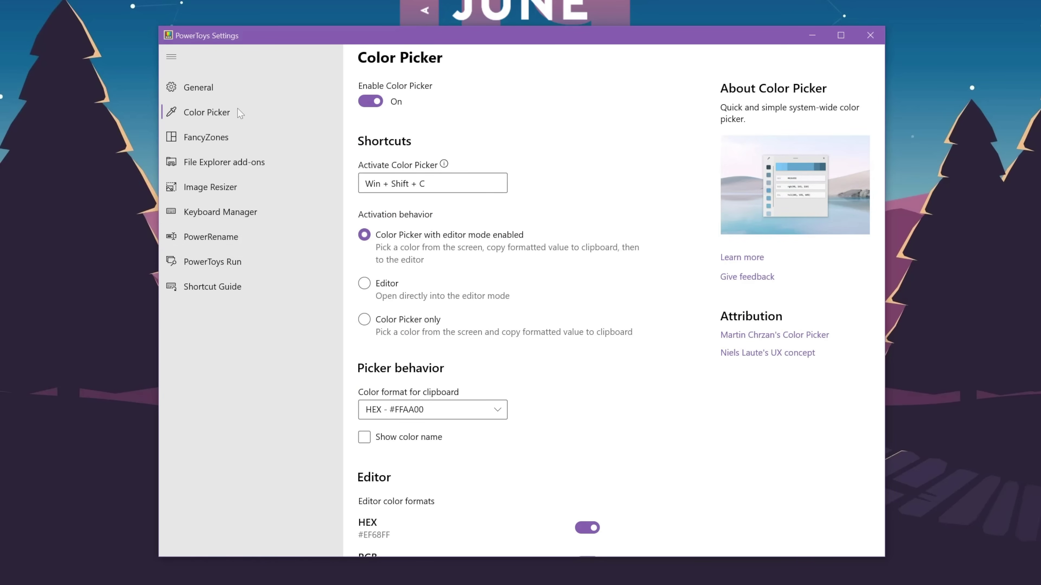
Activate the Color Picker to sample a color from the screen
key("super+shift+c")
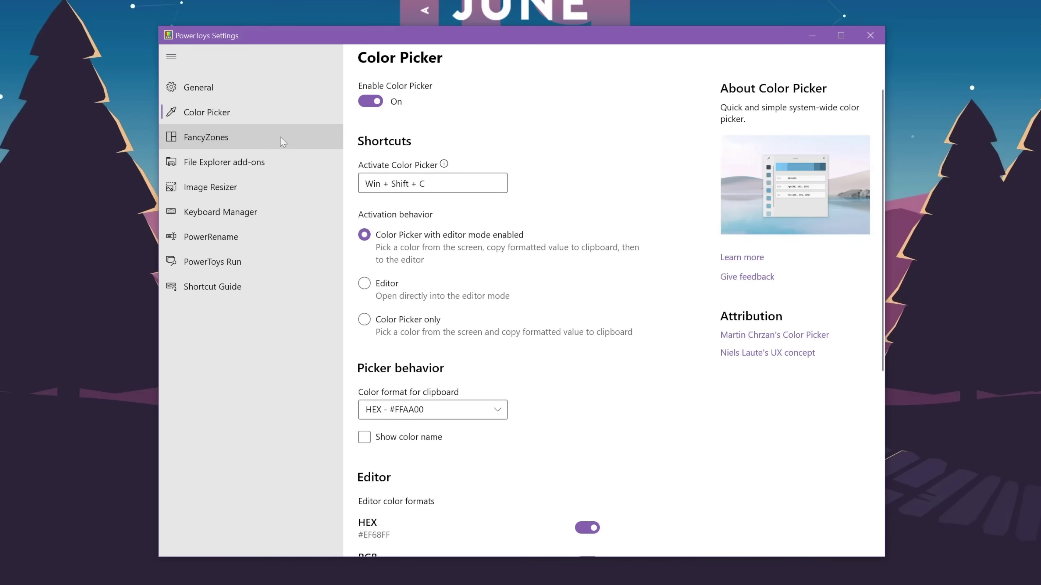
Edit the custom Columns (1) layout in the FancyZones editor by splitting zone 2 horizontally, and apply it
left_click(282, 142)
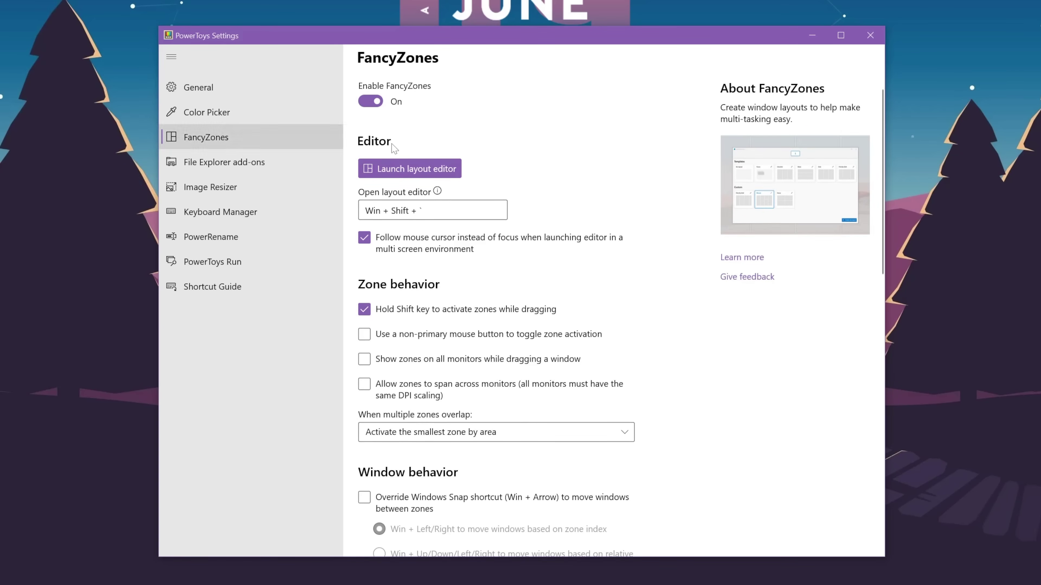
left_click(435, 171)
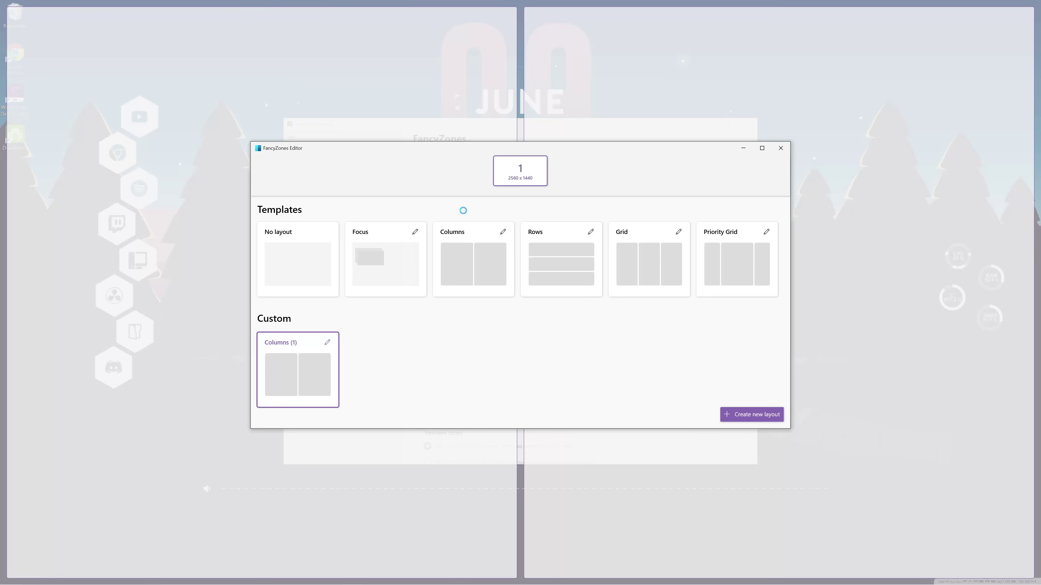
left_click(326, 343)
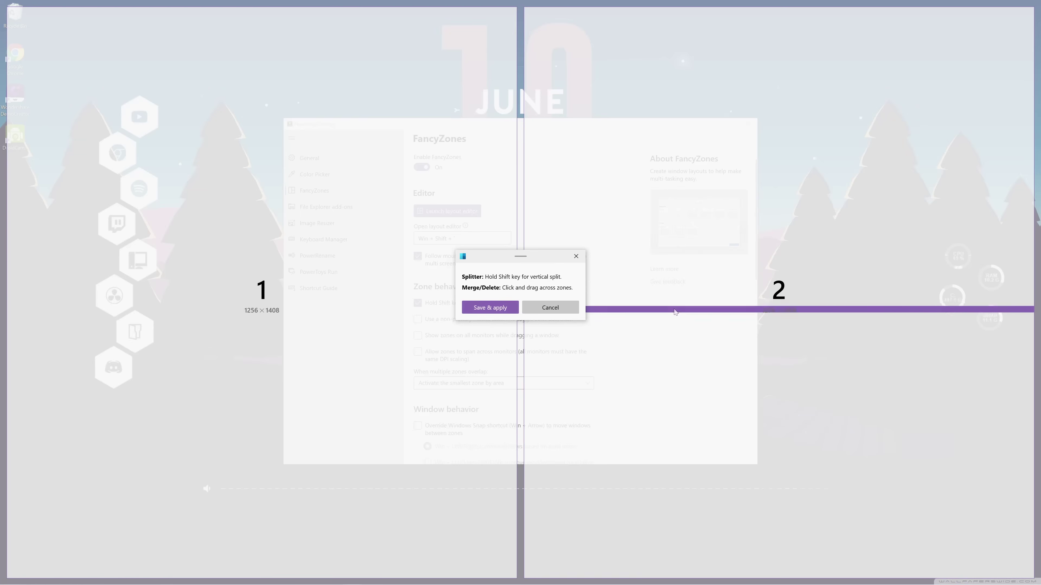
left_click(780, 303)
left_click_drag(780, 304, 784, 299)
left_click(303, 284)
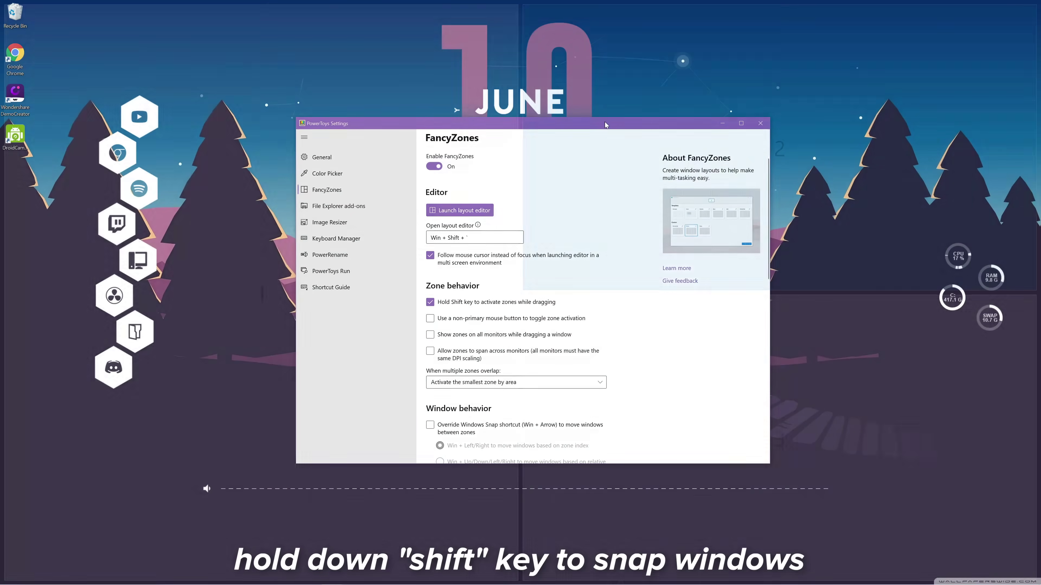
Snap PowerToys Settings into the upper-right zone, the Chrome window into the left zone and Spotify into the lower-right zone
left_click_drag(605, 122, 916, 26)
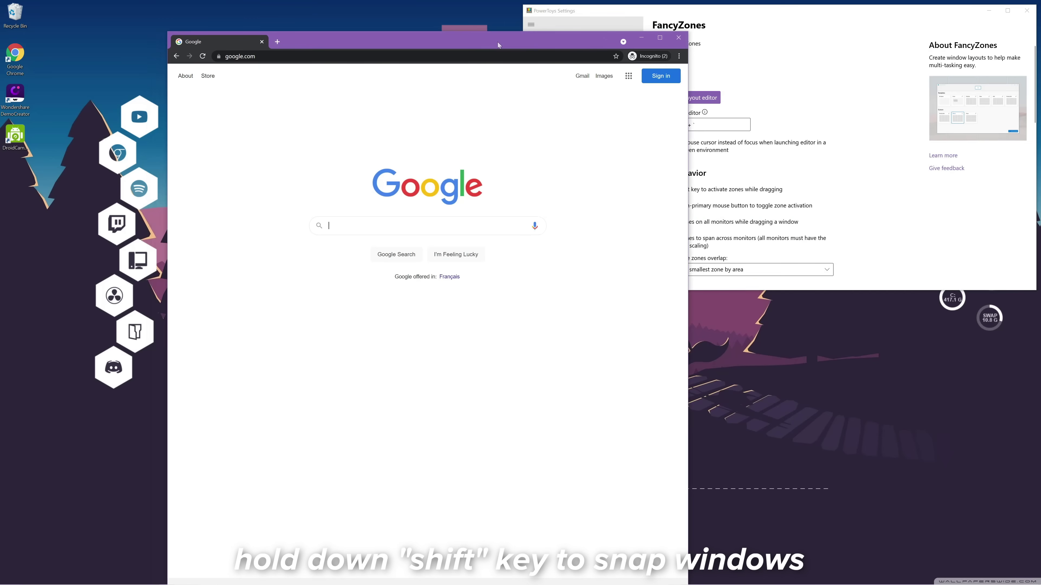
left_click_drag(498, 41, 343, 19)
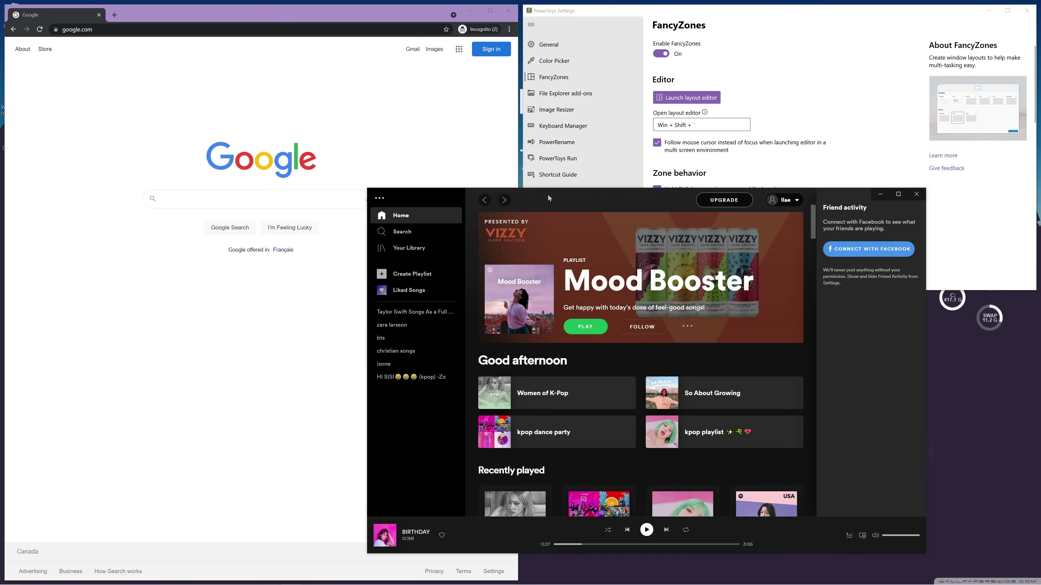
left_click_drag(547, 195, 768, 343)
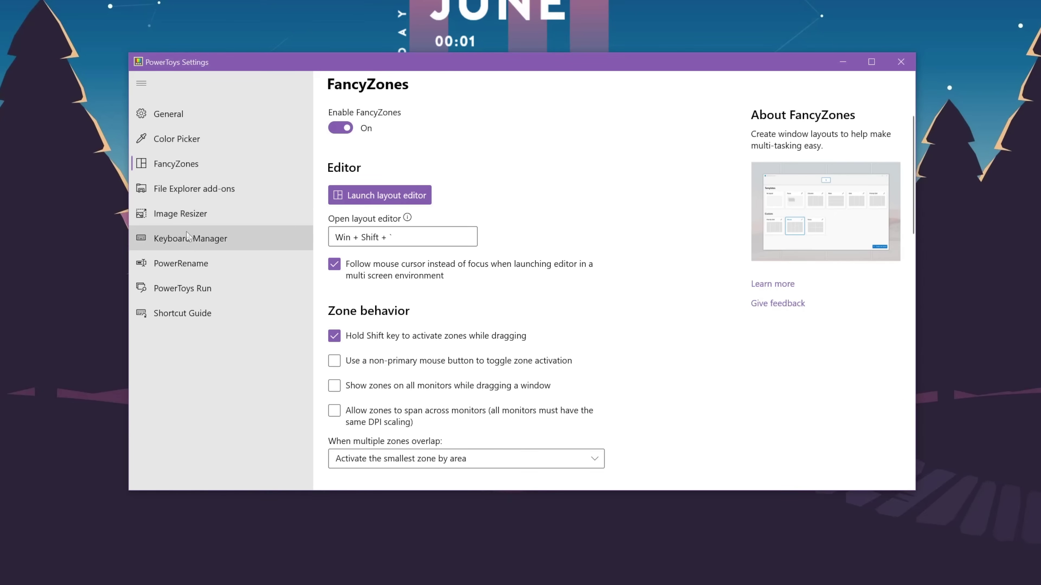
Define a key remapping in Keyboard Manager from Win (Left) to Ctrl
left_click(188, 240)
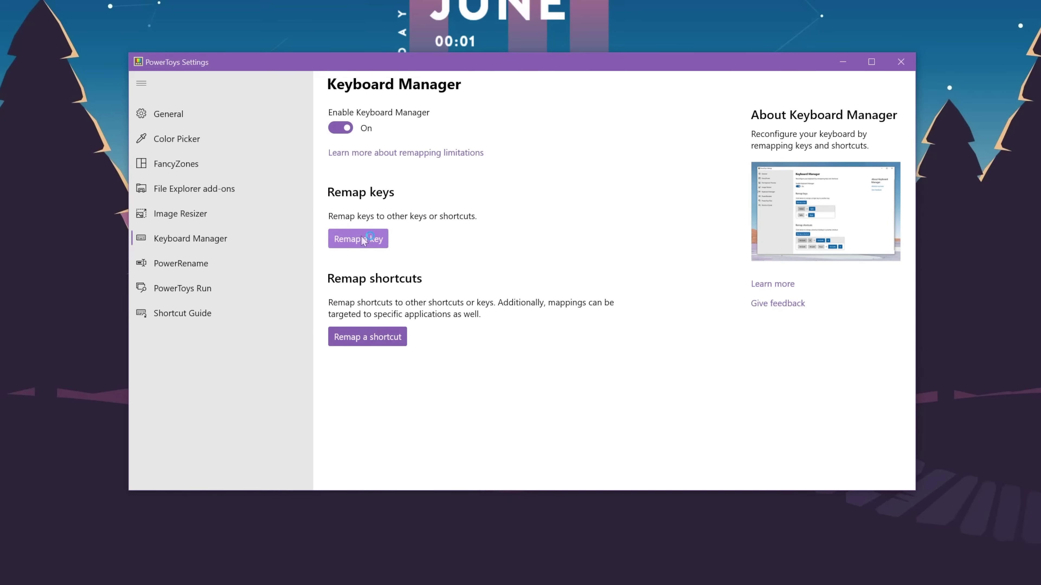
left_click(279, 271)
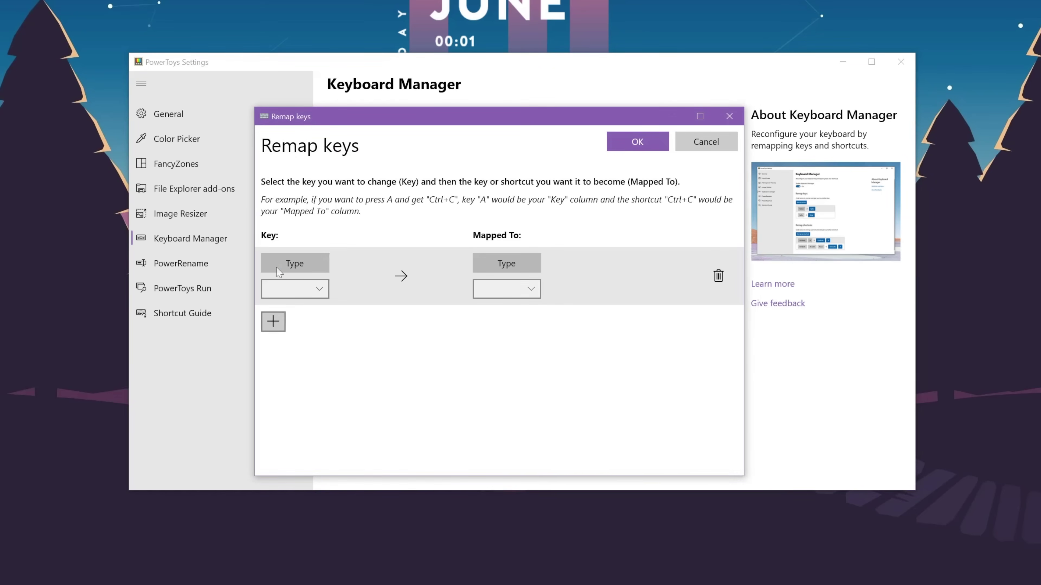
left_click(298, 266)
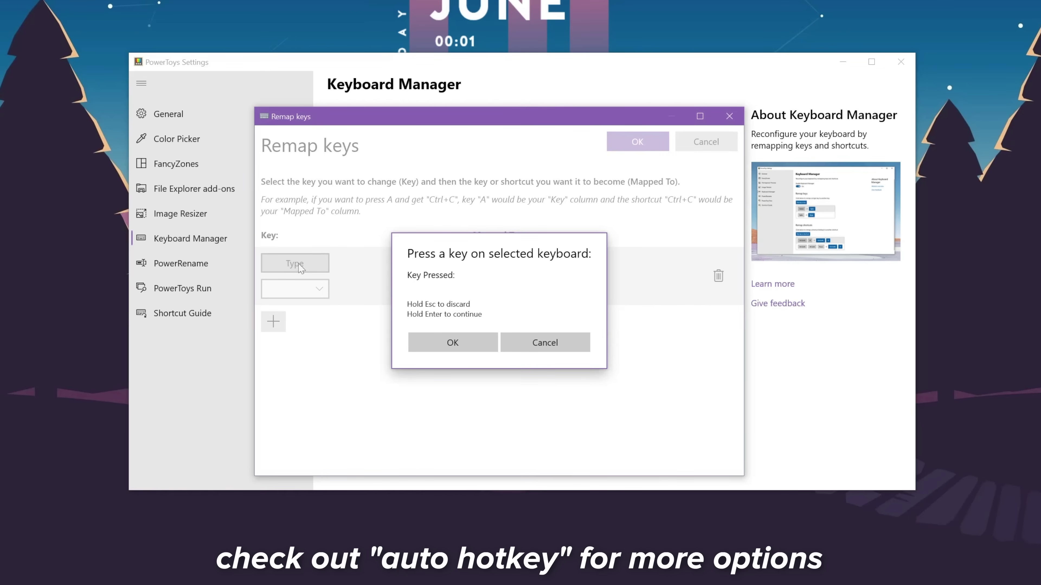
key("super")
left_click(460, 358)
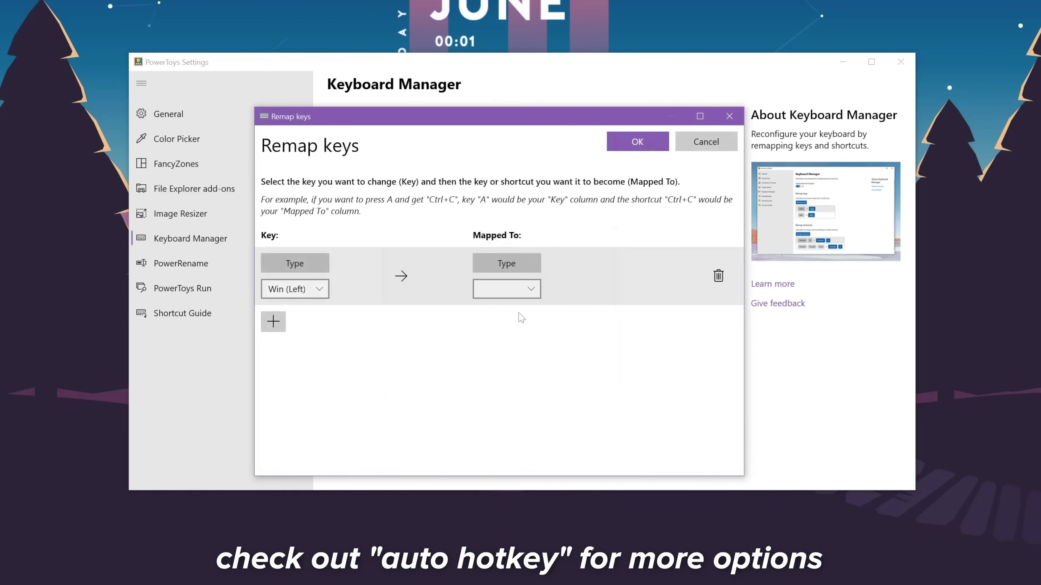
left_click(516, 263)
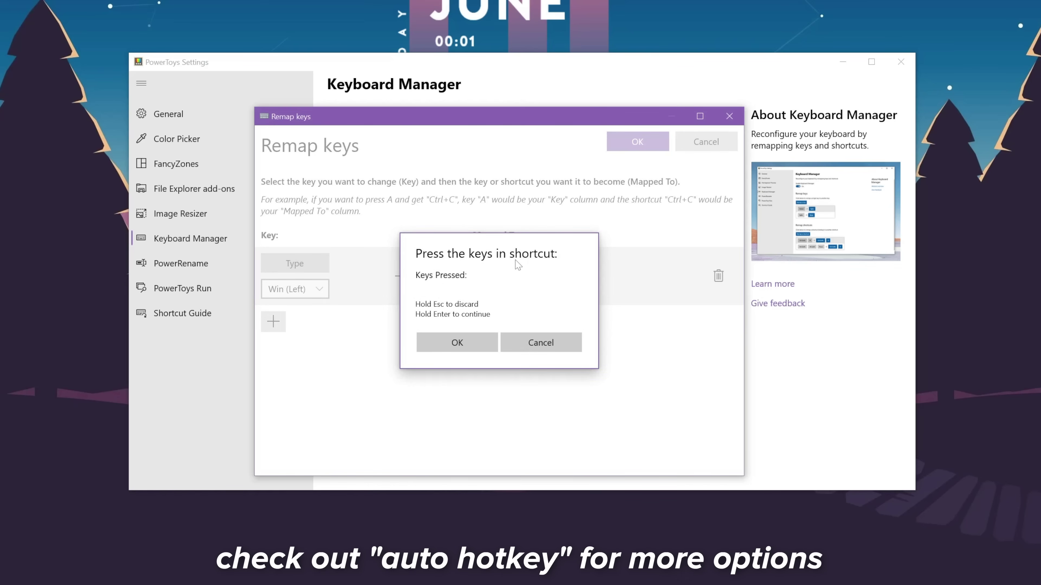
key("ctrl")
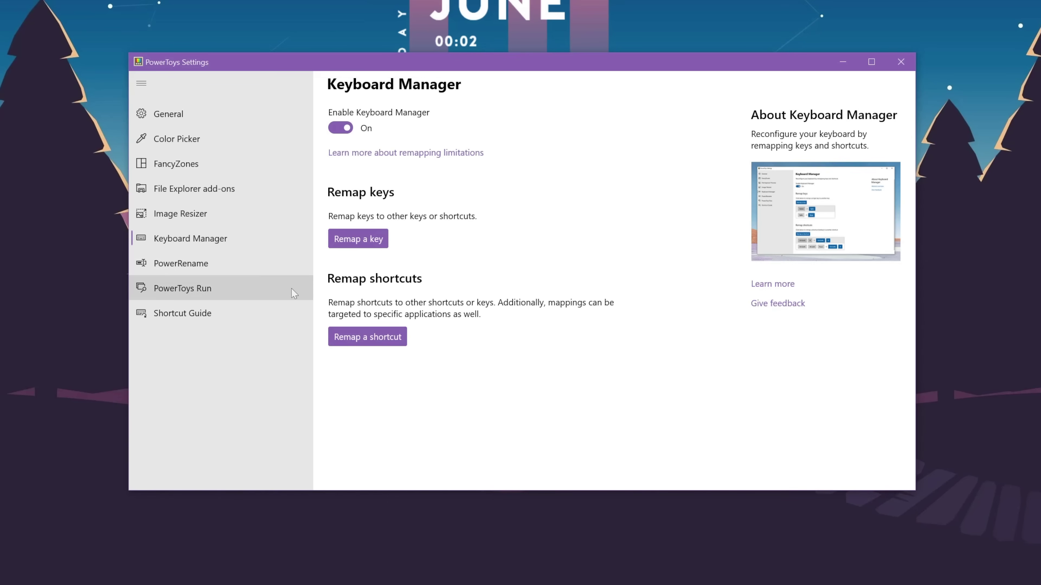
Show the Shortcut Guide settings in PowerToys
left_click(285, 308)
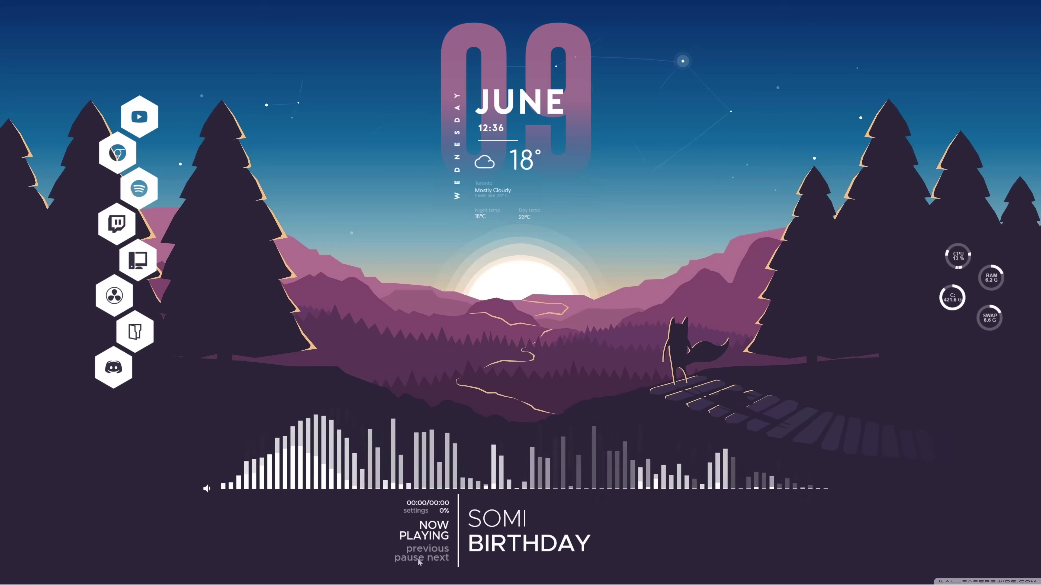
Pause the current song from the music player widget on the desktop
left_click(418, 559)
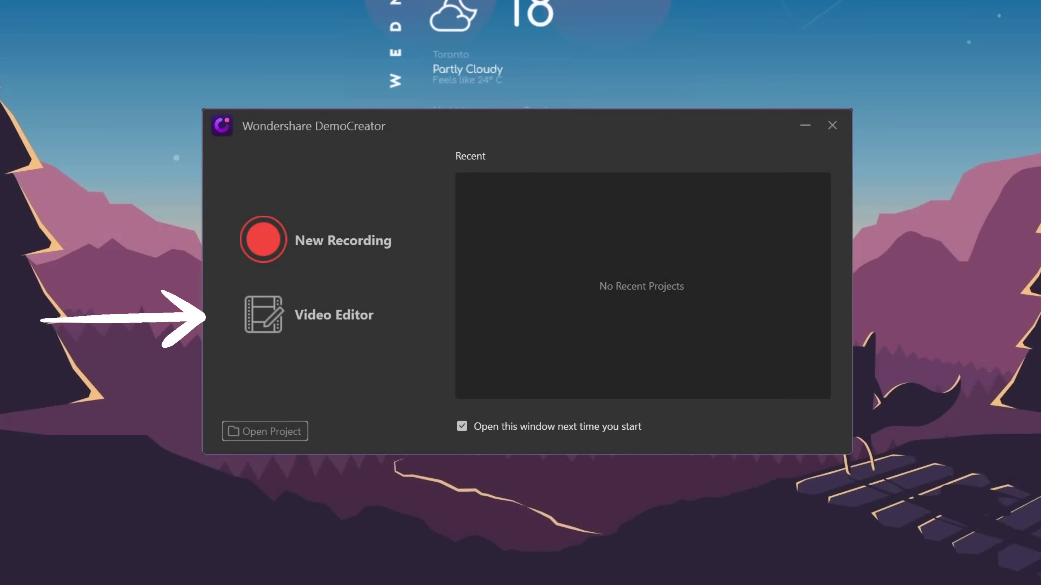
Open the Wondershare DemoCreator video editor, import the Rainmeter 2 recording and place it at the start of timeline track 02
left_click(274, 316)
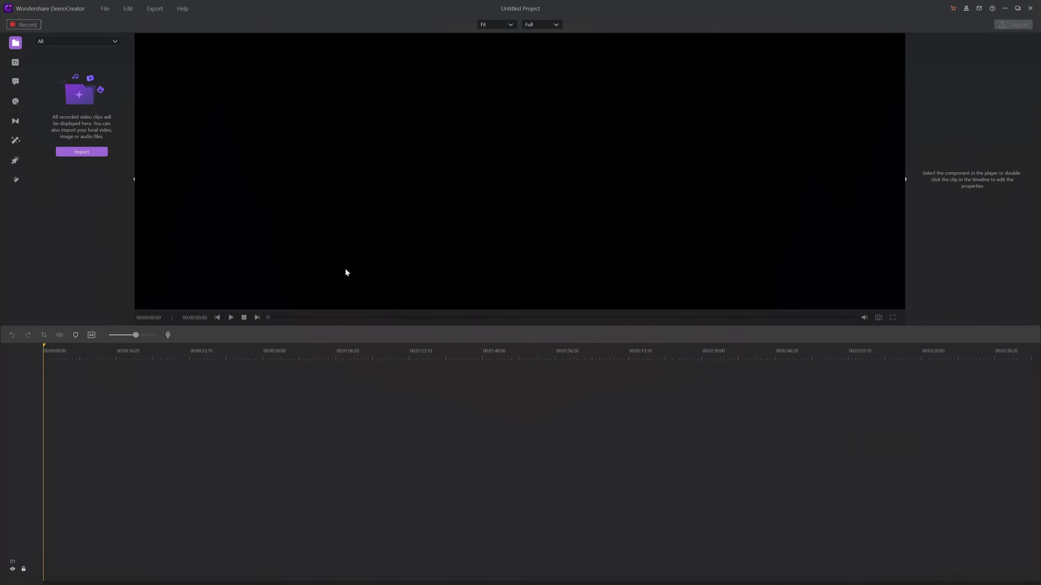
left_click(84, 152)
left_click(194, 70)
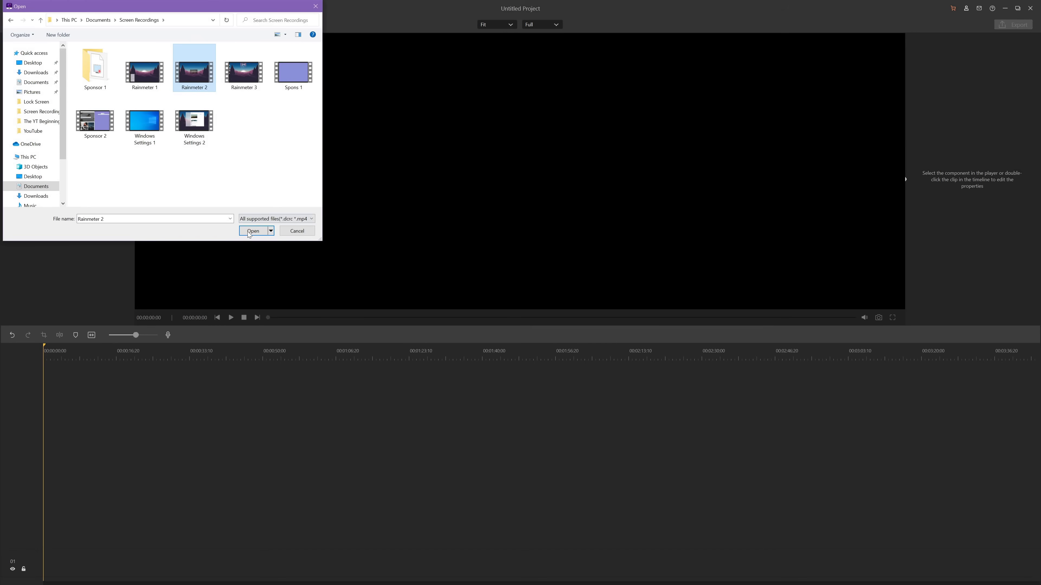
left_click(249, 231)
left_click_drag(57, 65, 48, 502)
left_click(557, 306)
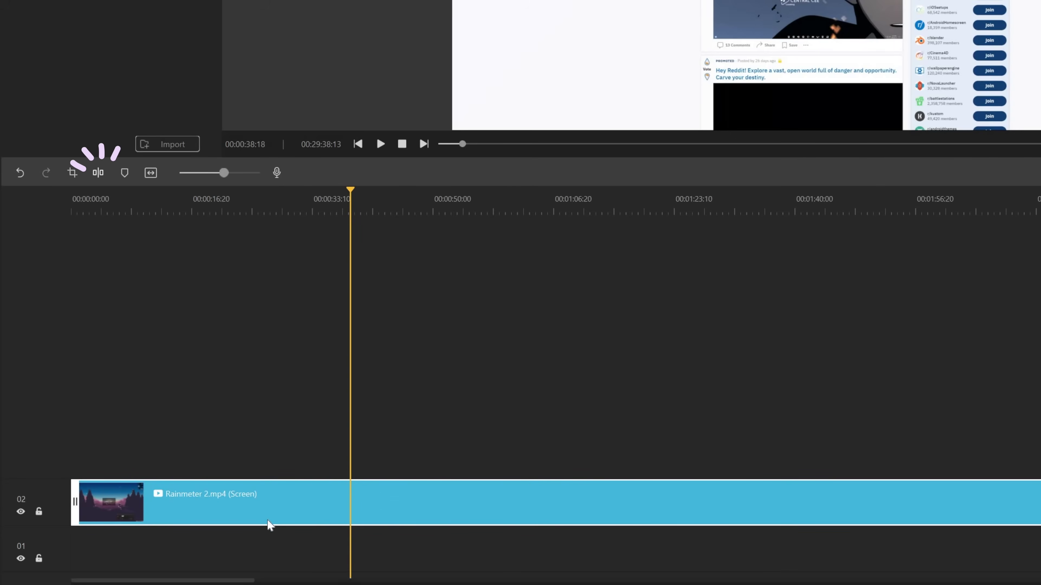
Split the Rainmeter 2 clip at 00:00:38:18 and delete the part before the cut
right_click(256, 502)
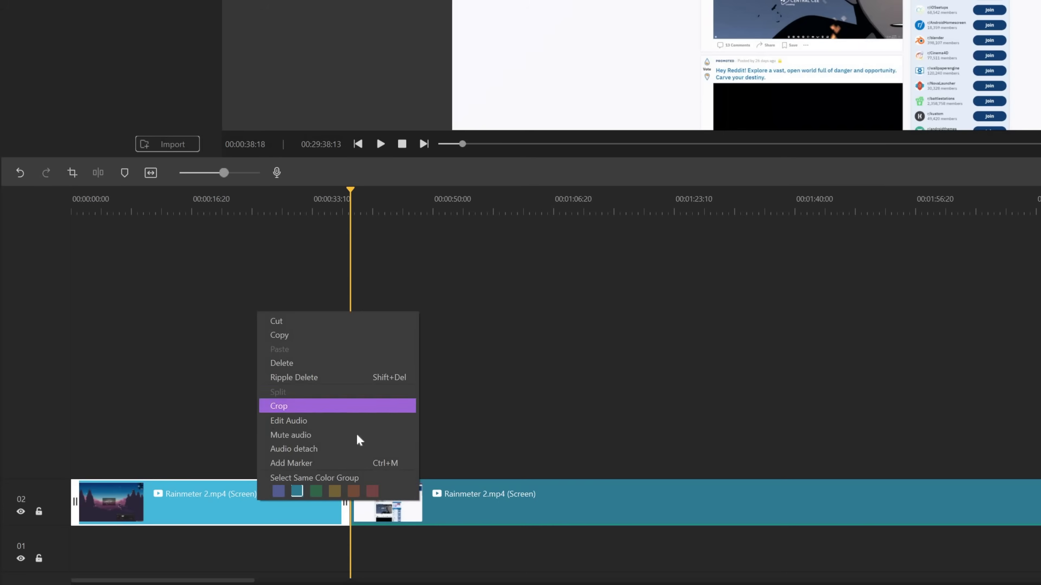
left_click(295, 363)
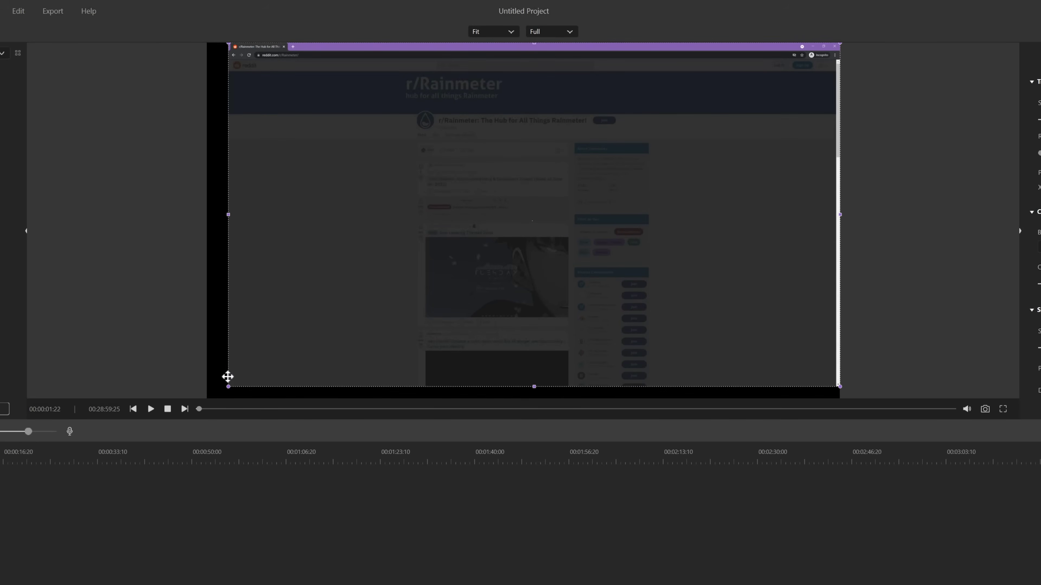
Resize and reposition the recording in the preview, and set the short middle segment's speed to 3.31
left_click_drag(238, 377, 248, 370)
left_click_drag(617, 221, 607, 222)
left_click(903, 220)
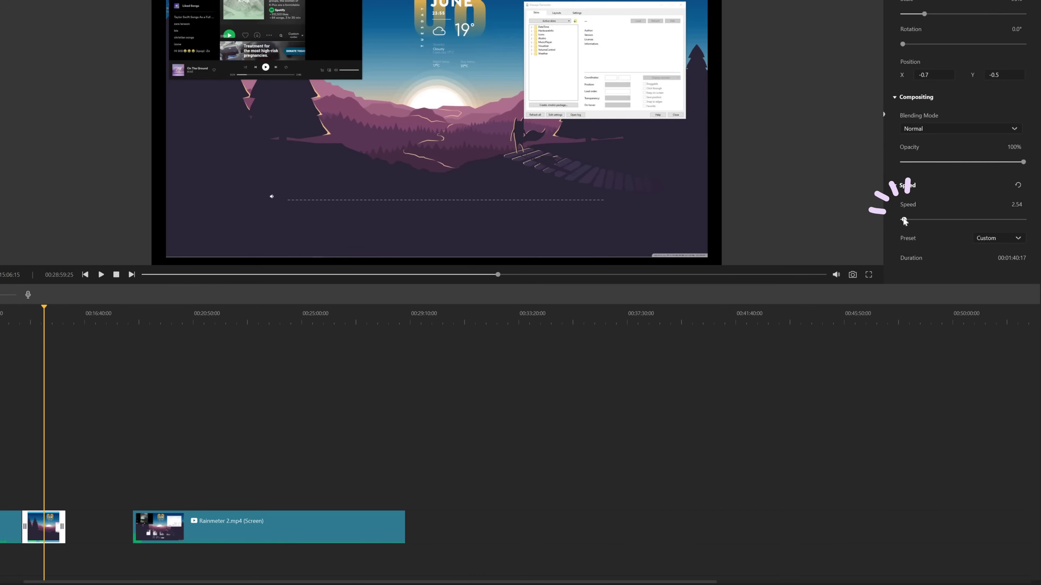
left_click_drag(904, 222, 905, 220)
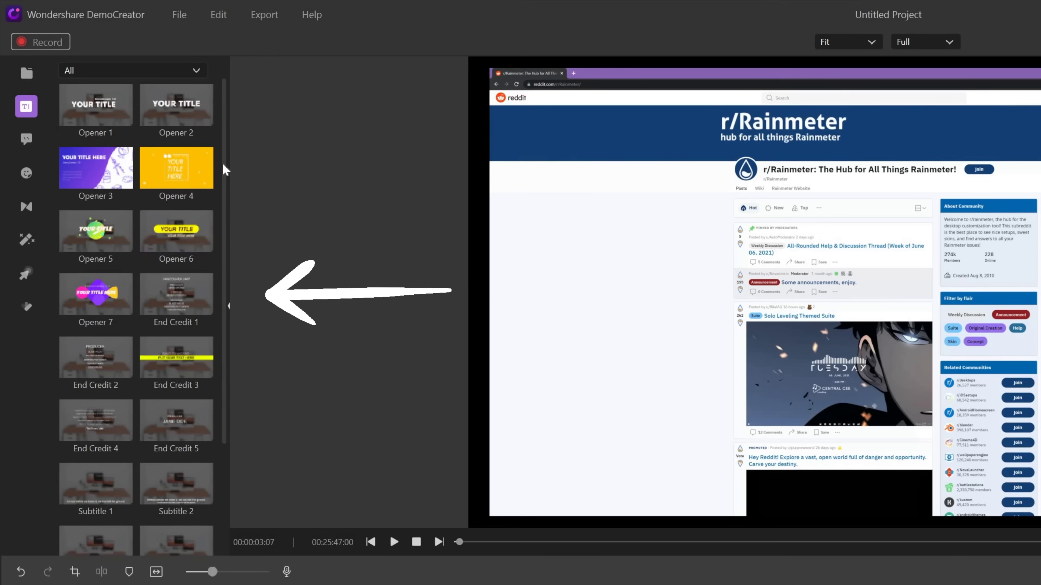
Add the Lowerthird 4 title on track 03 at the start of the recording with the text "first, go to rainmeter reddit"
scroll(221, 209, "down", 2)
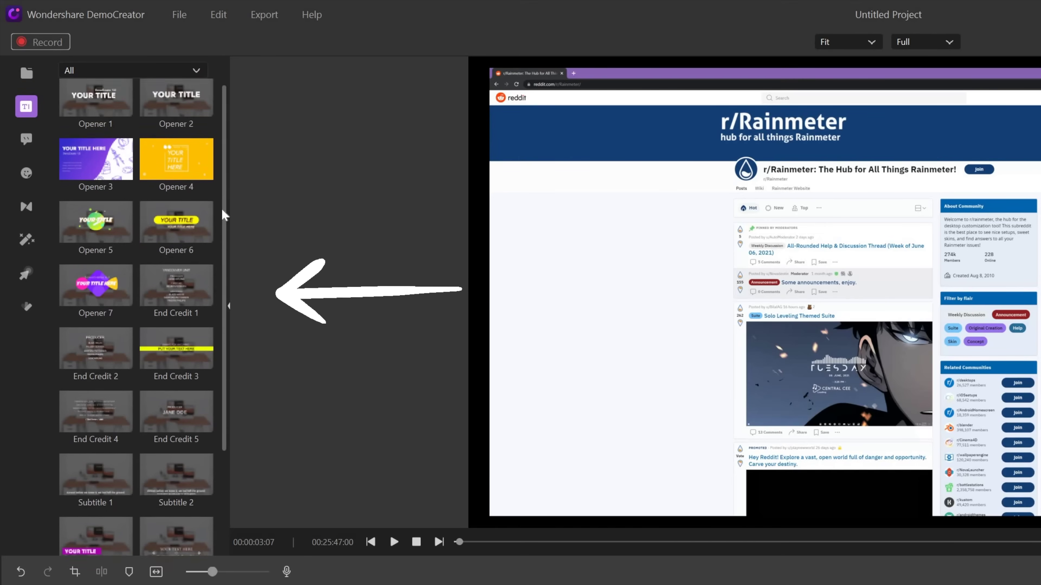
scroll(218, 333, "down", 2)
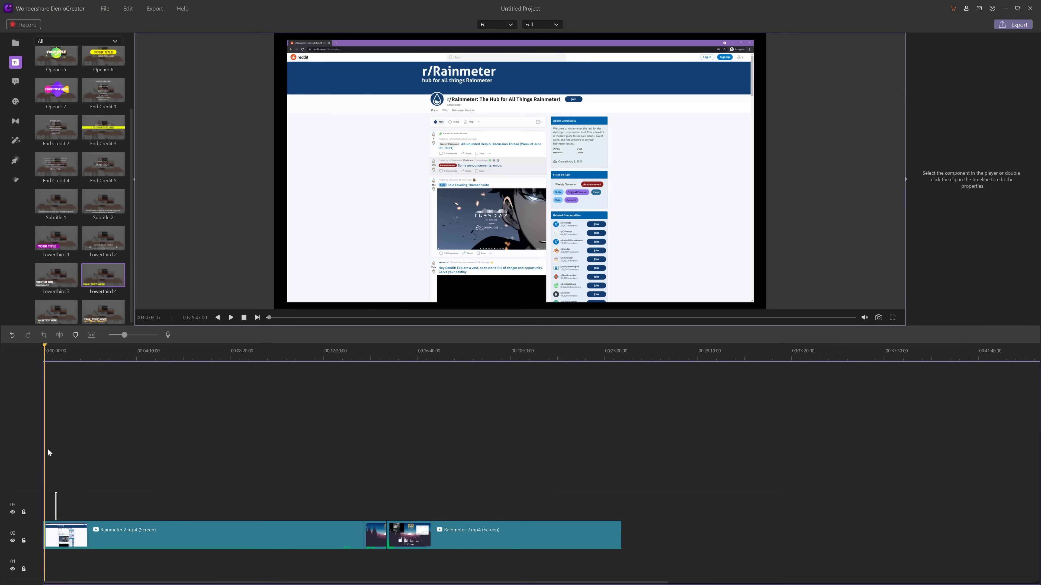
left_click(62, 508)
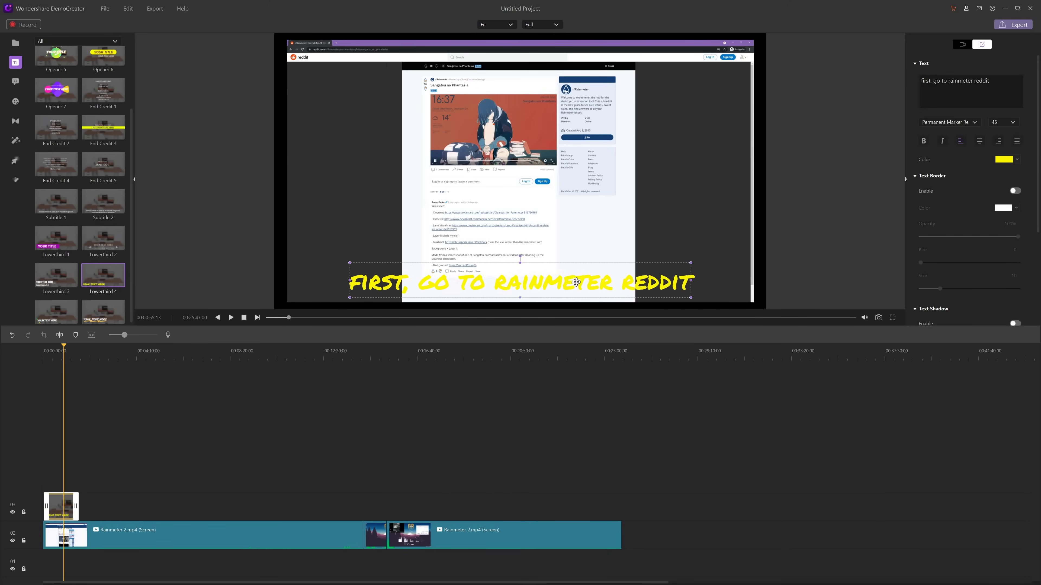
Change the title's font to Roboto Medium and its text color to white
left_click(972, 125)
scroll(963, 140, "down", 3)
left_click(959, 134)
left_click(1014, 159)
left_click(1027, 196)
Enable the title's text border with a light purple color and size 3
left_click(1015, 191)
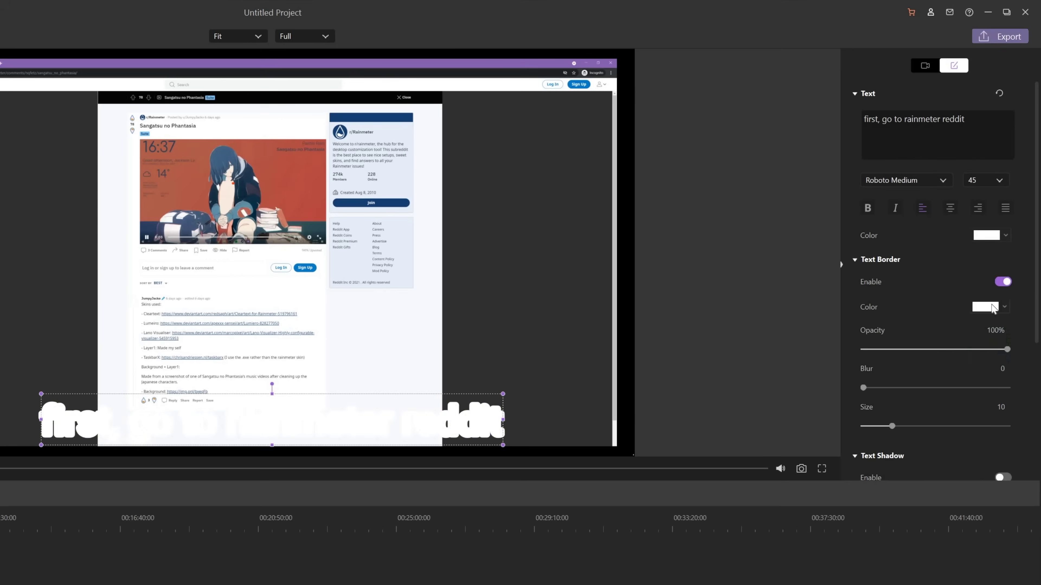
left_click(1010, 208)
left_click(1003, 228)
left_click(873, 426)
Enable the title's text shadow and give it a purple color
scroll(998, 353, "down", 3)
left_click(1007, 368)
scroll(1007, 366, "down", 3)
left_click(1003, 344)
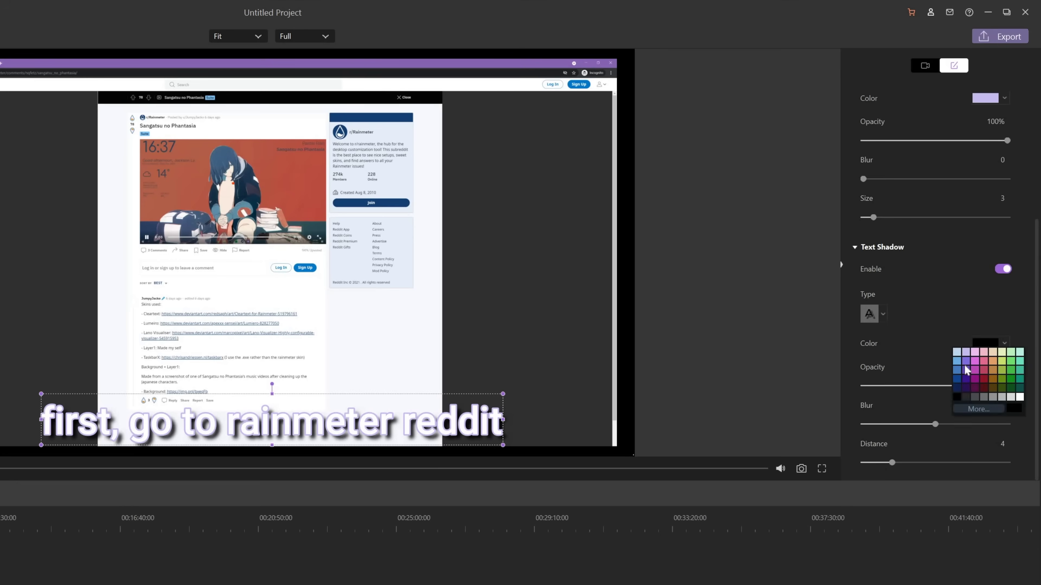
left_click(967, 369)
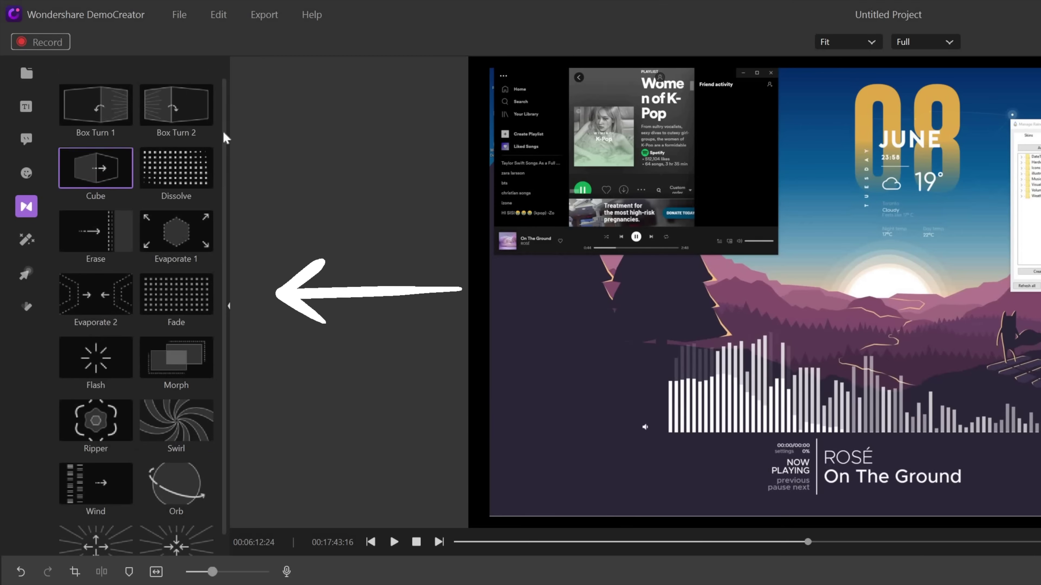
Apply the Morph transition at the cut between the two Rainmeter 2 segments and play it back
scroll(222, 175, "down", 1)
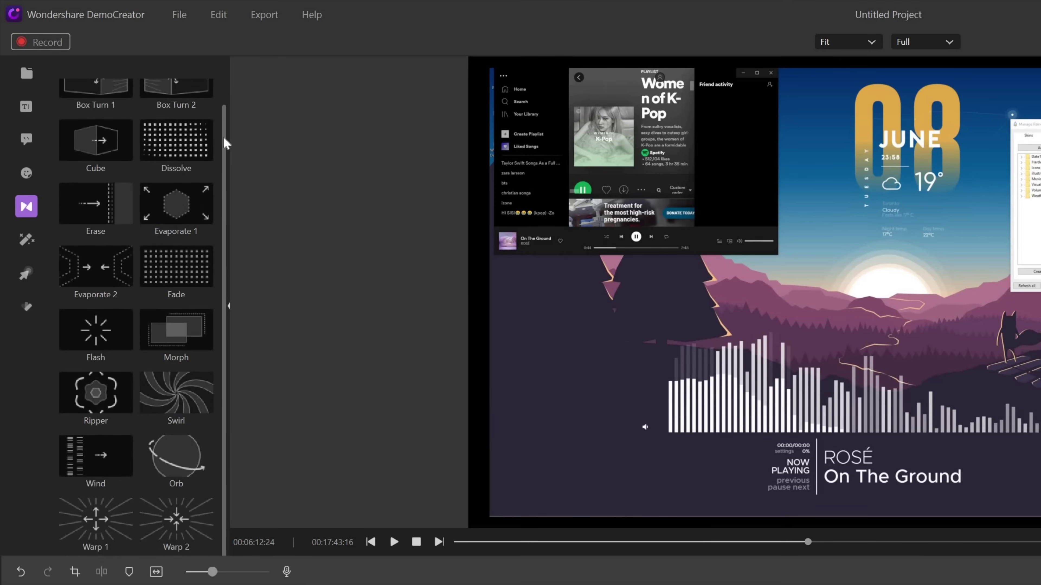
scroll(224, 128, "up", 1)
left_click_drag(179, 366, 684, 584)
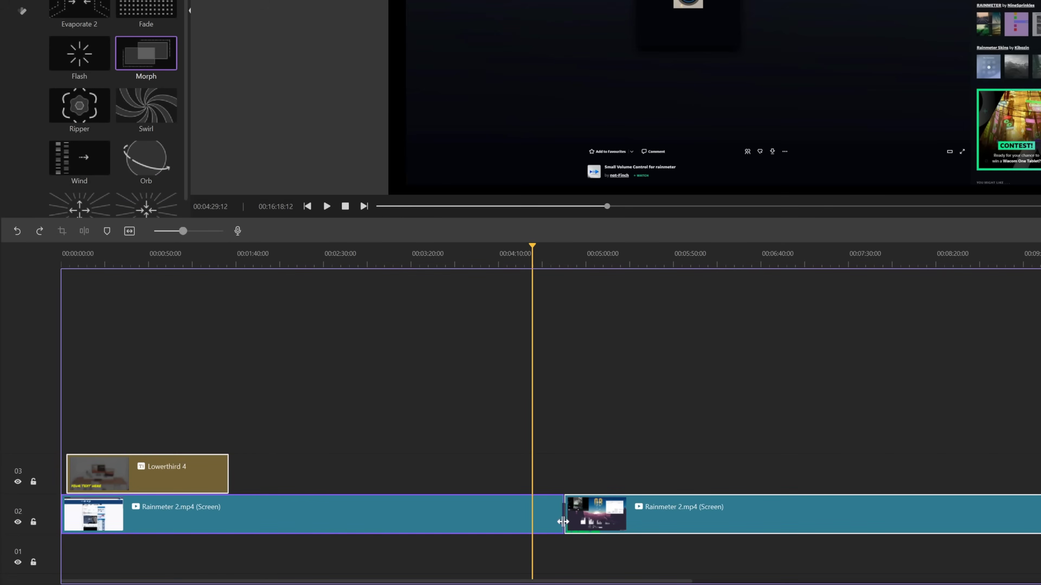
left_click(327, 206)
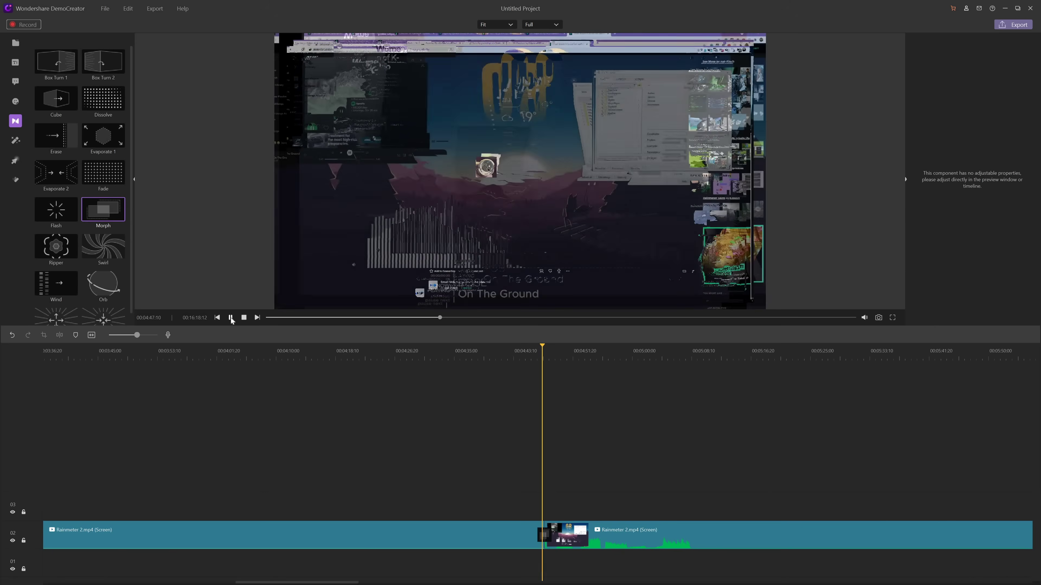
Place the green-background subscribe clip on track 03 and key out its green with the GreenScreen effect, adjusting the Chroma Key offset
left_click_drag(103, 66, 558, 496)
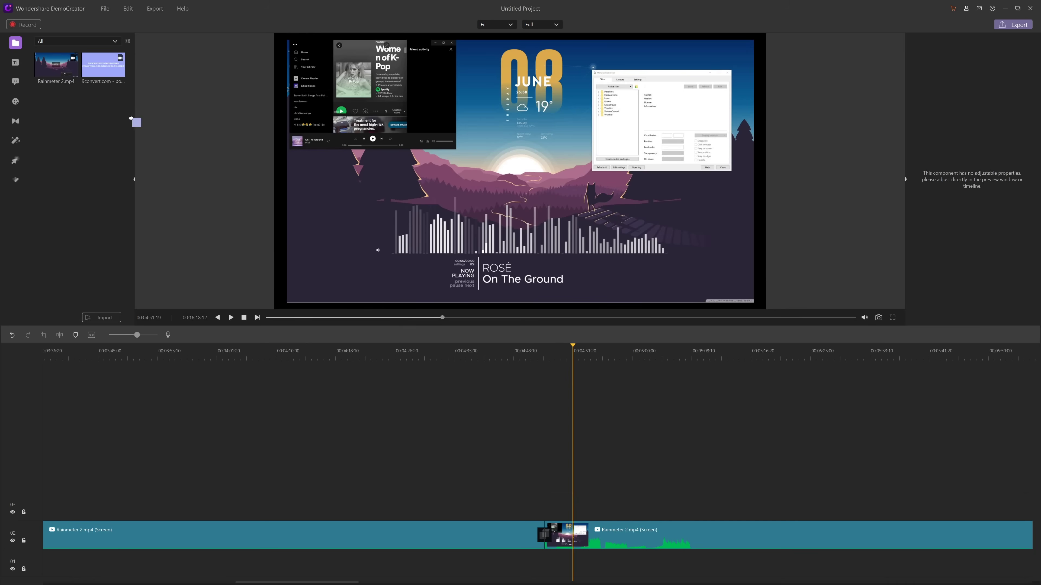
left_click(15, 140)
left_click_drag(56, 61, 385, 505)
left_click(992, 122)
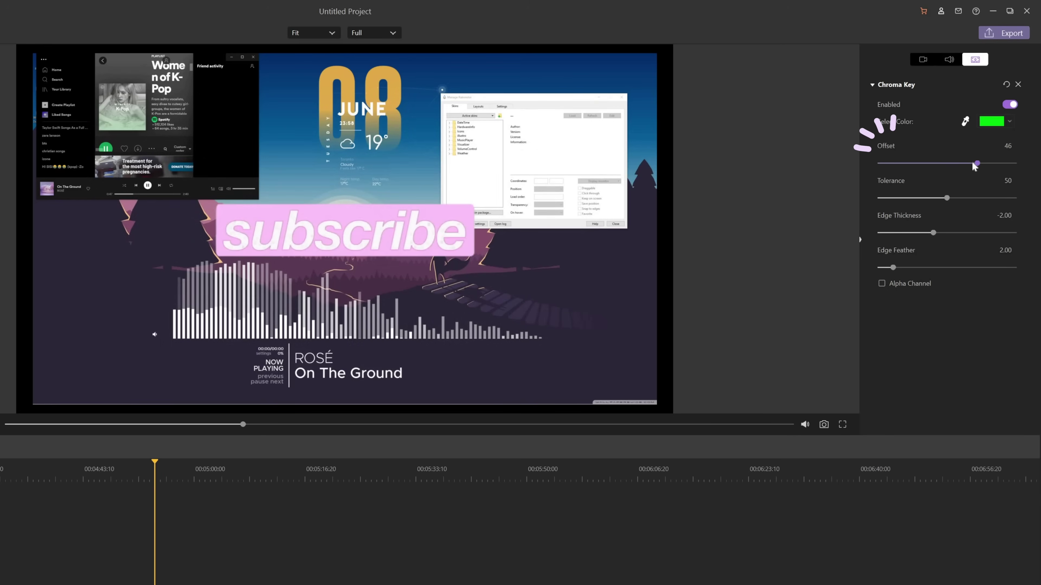
left_click(990, 163)
Preview the keyed subscribe overlay on the timeline and pause playback after it
left_click(230, 317)
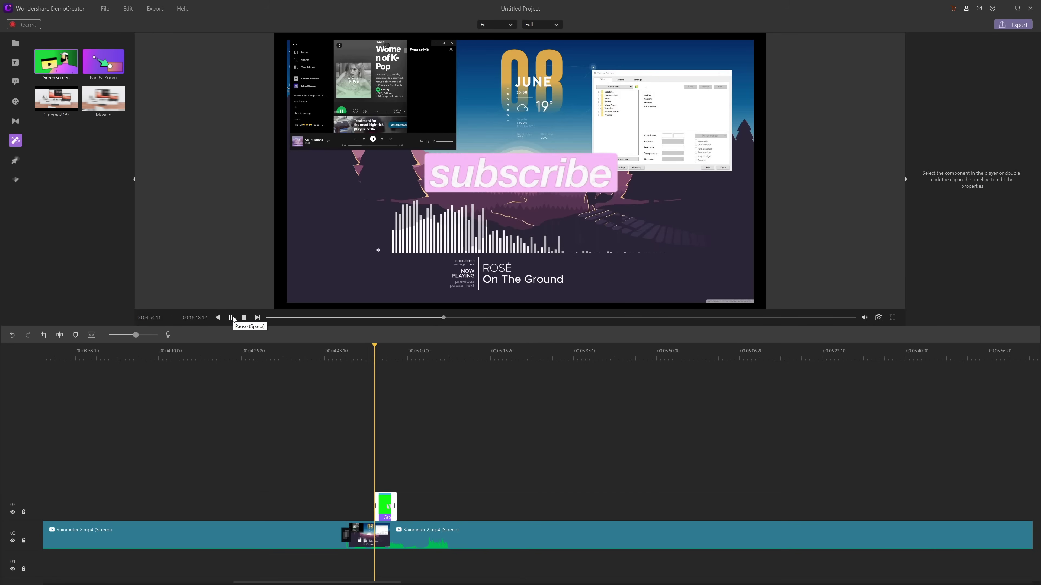
left_click(231, 318)
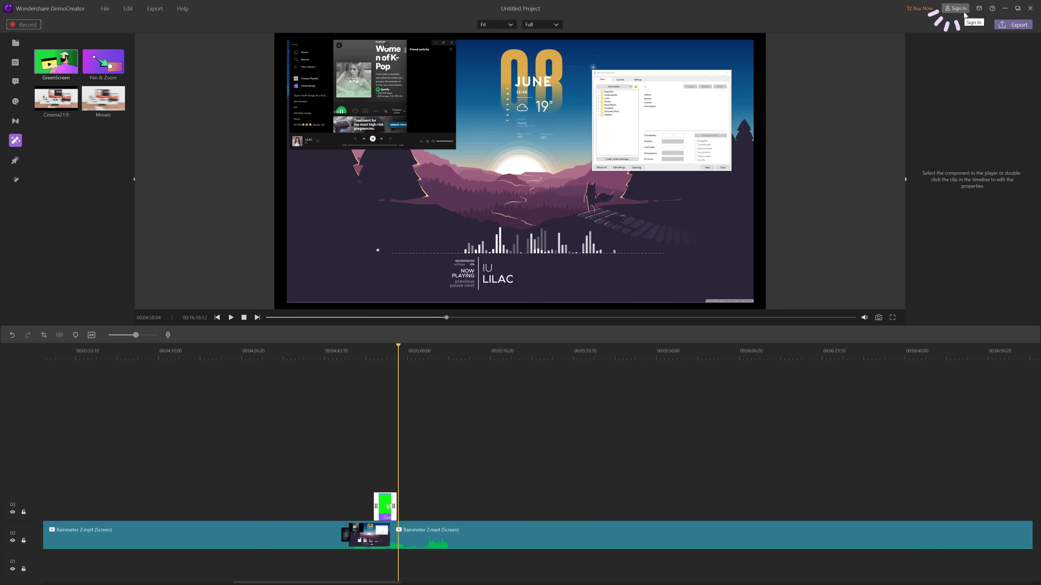
Sign in to the Wondershare account and export the project locally as a MOV video named "Windows Customization" at 3840*2160 and 30 fps
left_click(956, 8)
left_click(1013, 25)
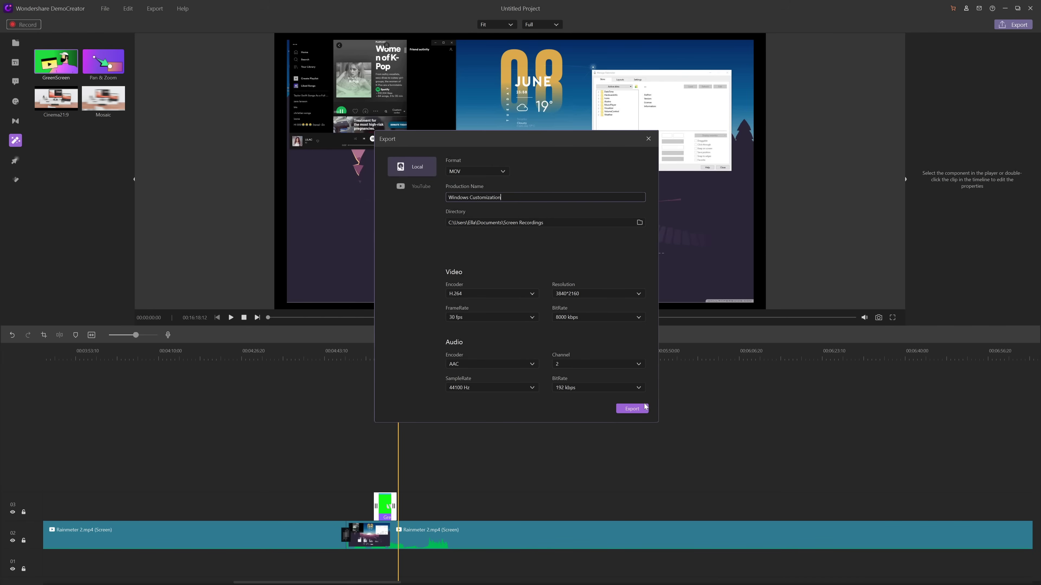
left_click(631, 409)
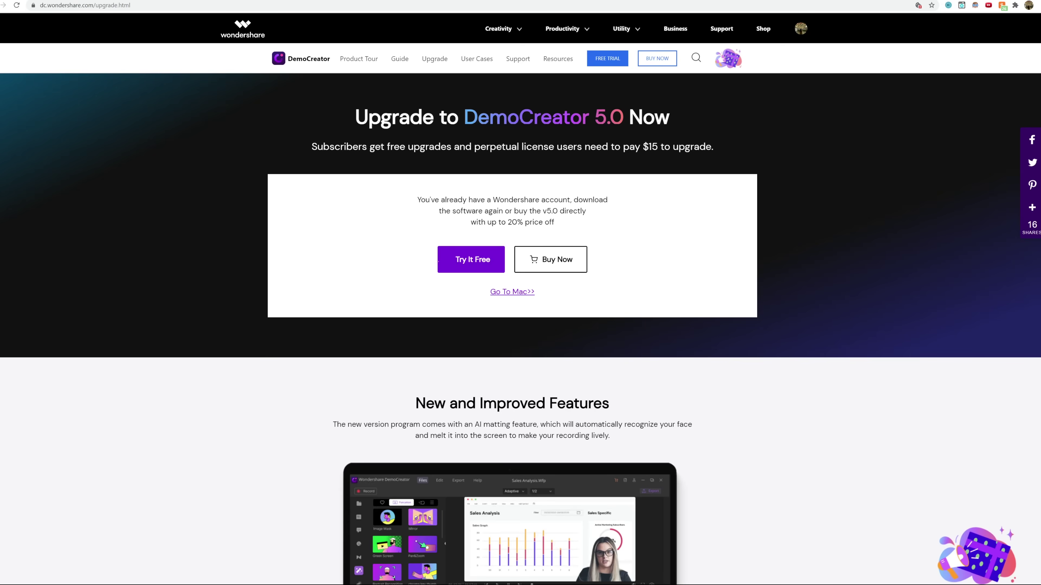
Look through the new and improved features on the DemoCreator 5.0 upgrade page in the browser, down to the media resources and templates
scroll(520, 299, "down", 4)
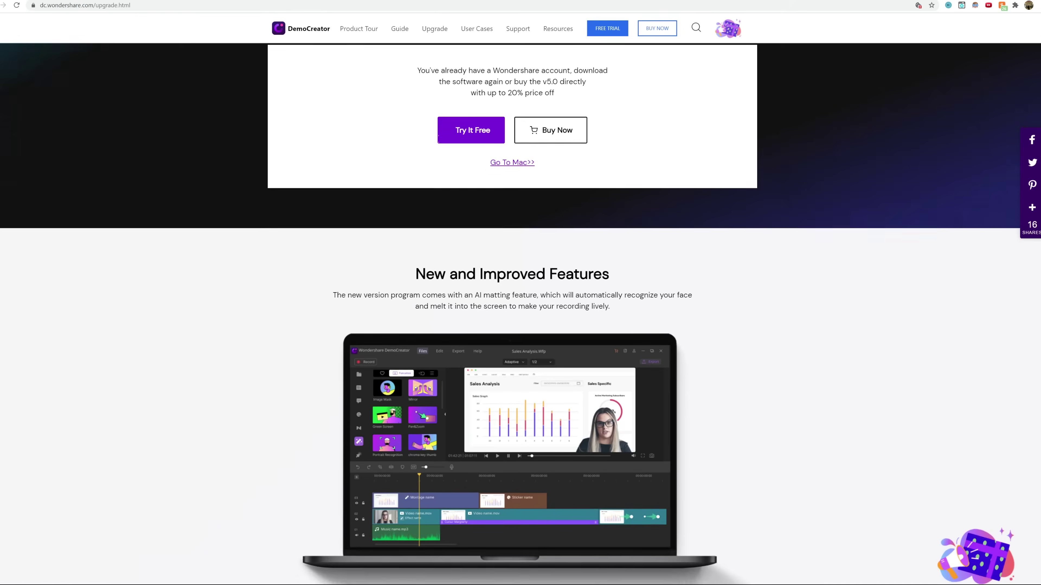
scroll(520, 299, "down", 4)
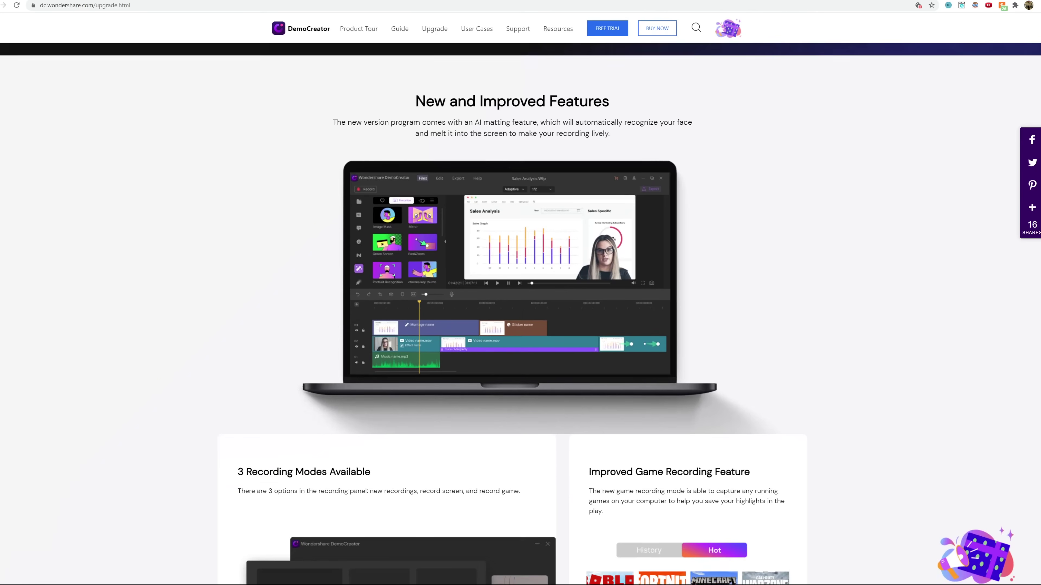
scroll(520, 299, "down", 5)
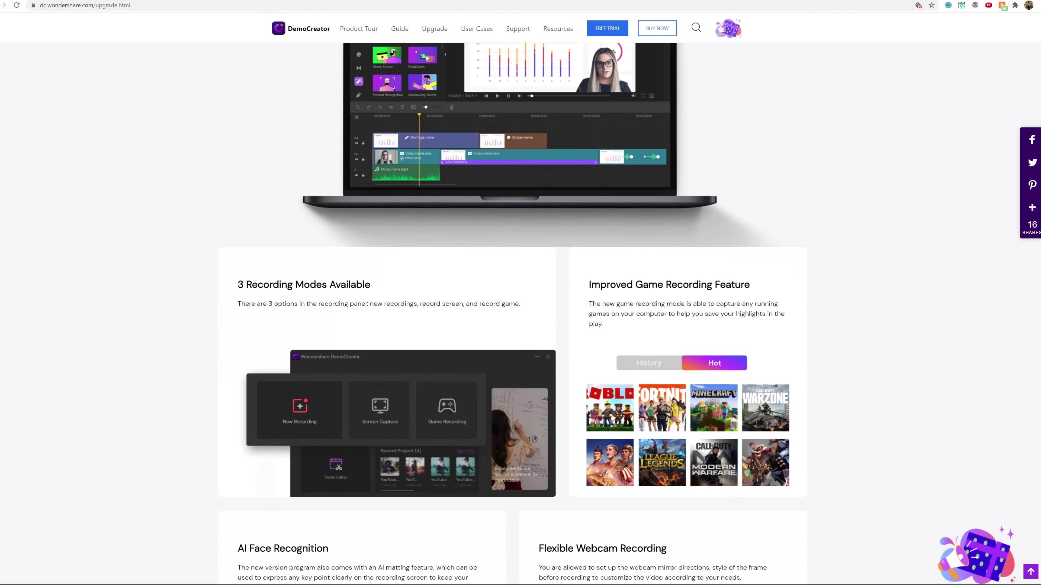
scroll(520, 299, "down", 5)
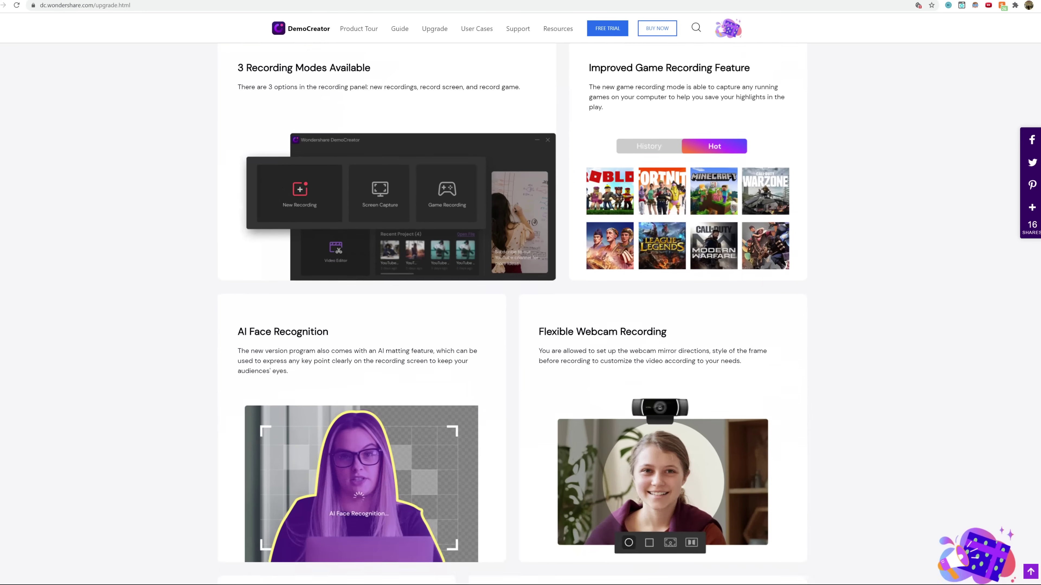
scroll(521, 299, "down", 6)
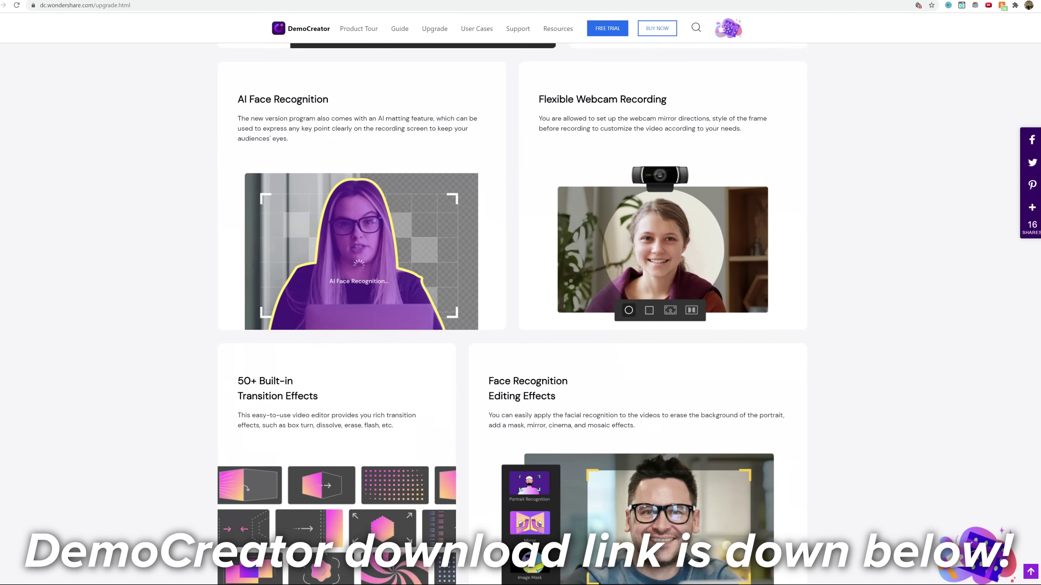
scroll(521, 299, "down", 6)
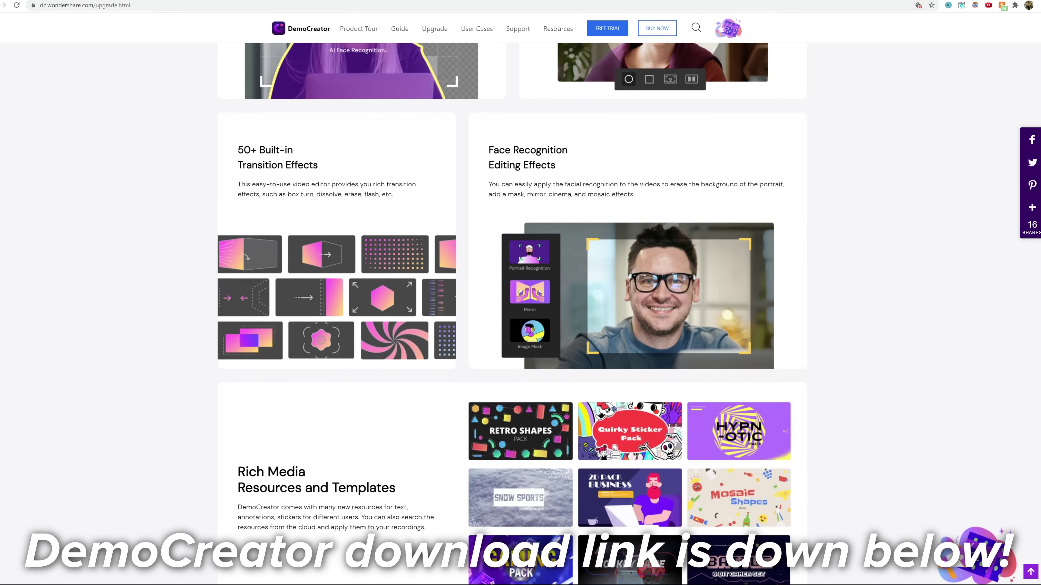
scroll(521, 299, "down", 5)
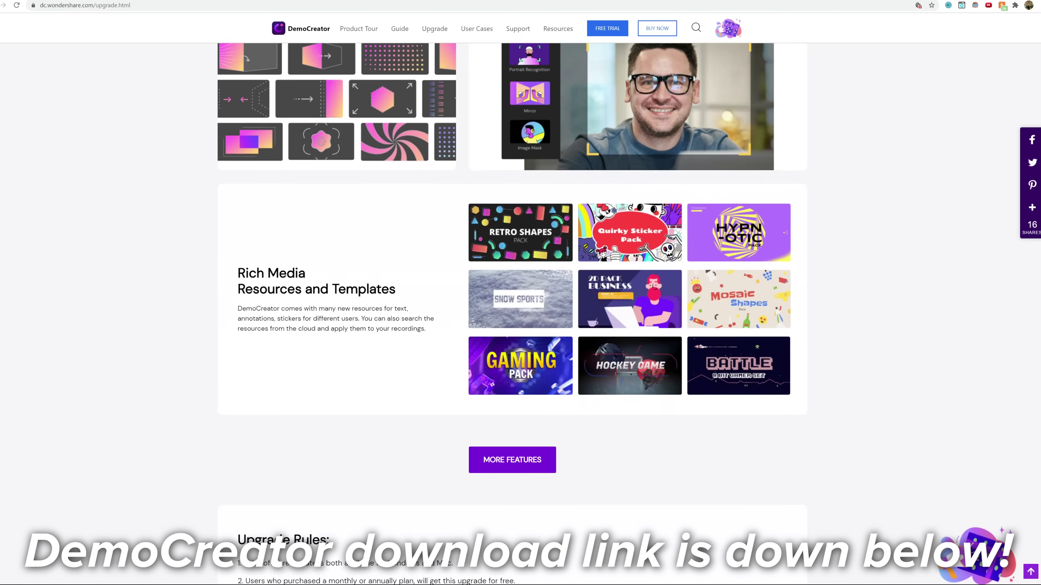